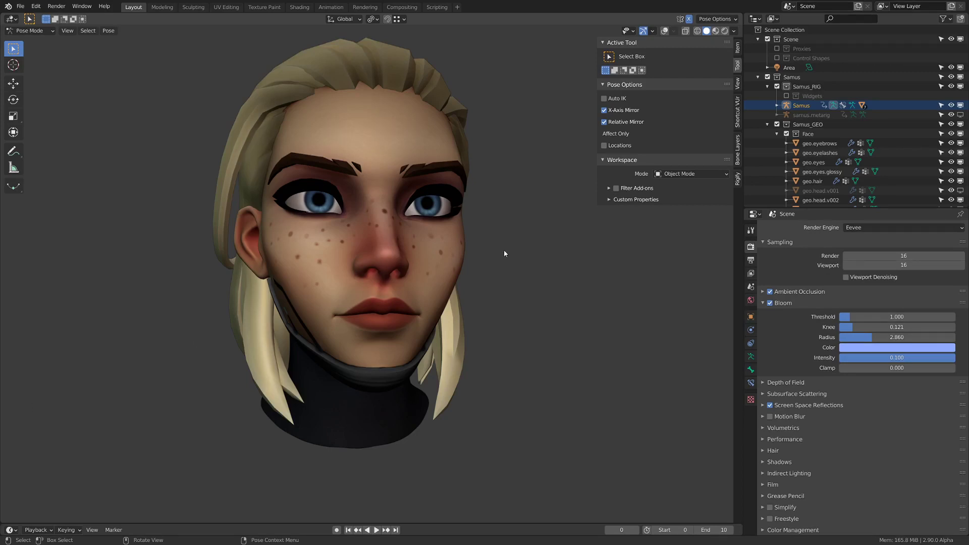
middle_drag(504, 254, 462, 246)
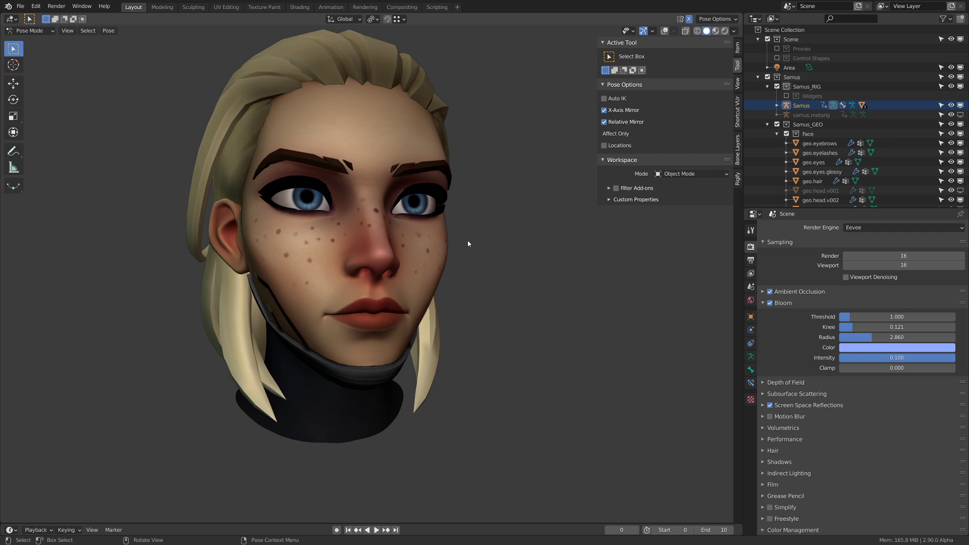
mouse_move(467, 243)
middle_down()
mouse_move(426, 250)
mouse_move(485, 236)
middle_up()
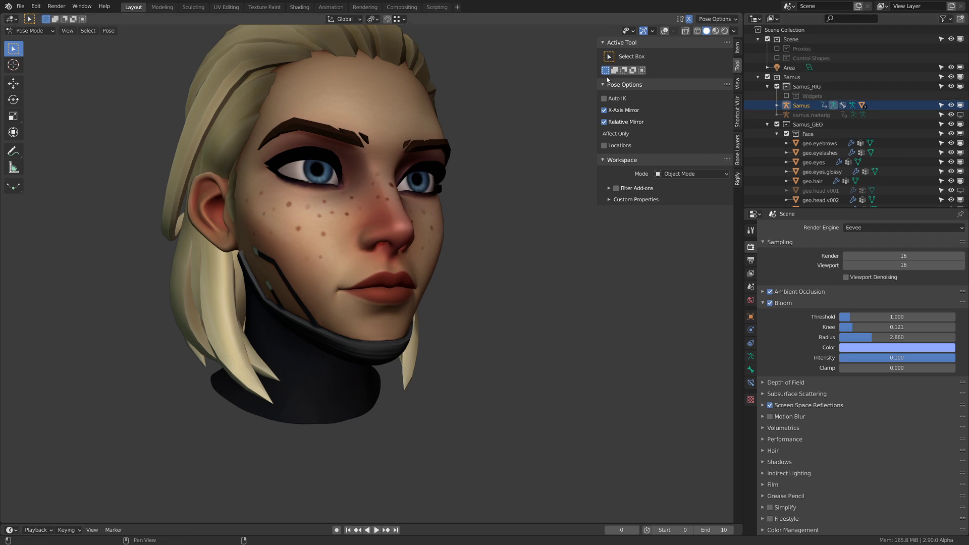
alt+middle_drag(703, 214, 526, 185)
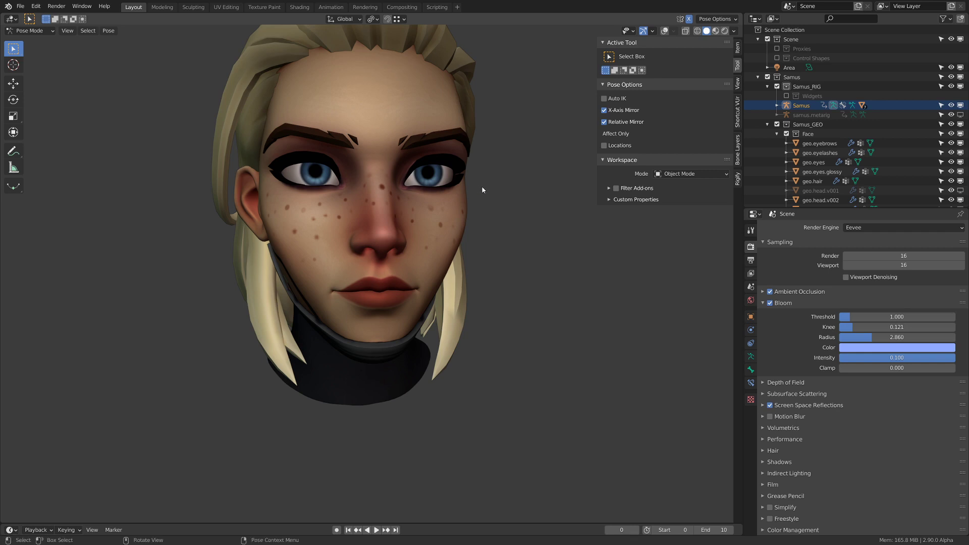
middle_drag(485, 177, 469, 227)
scroll(472, 222, up, 2)
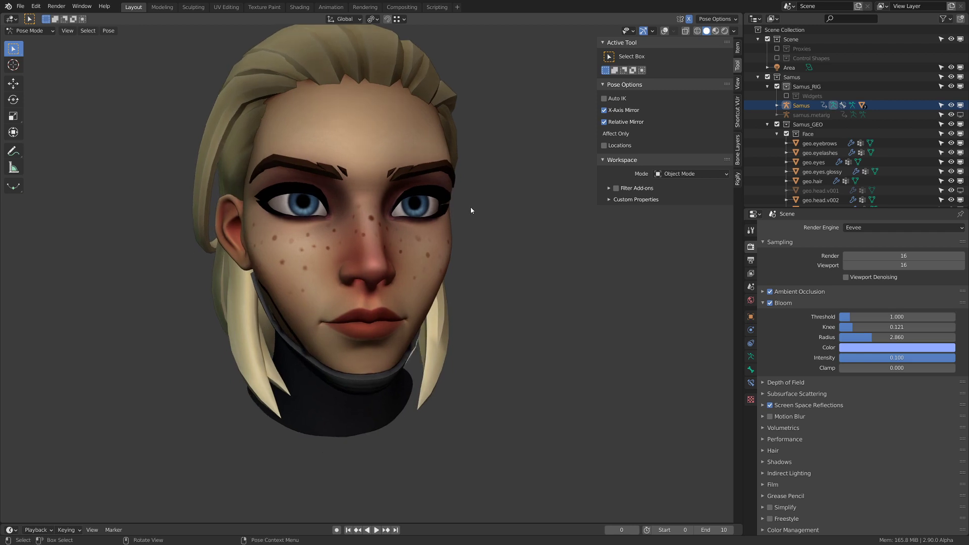
middle_drag(470, 206, 539, 267)
scroll(468, 268, up, 2)
- Switch from Pose Mode to Object Mode and turn on the viewport overlays to show the head's wireframe
key(ctrl+Tab)
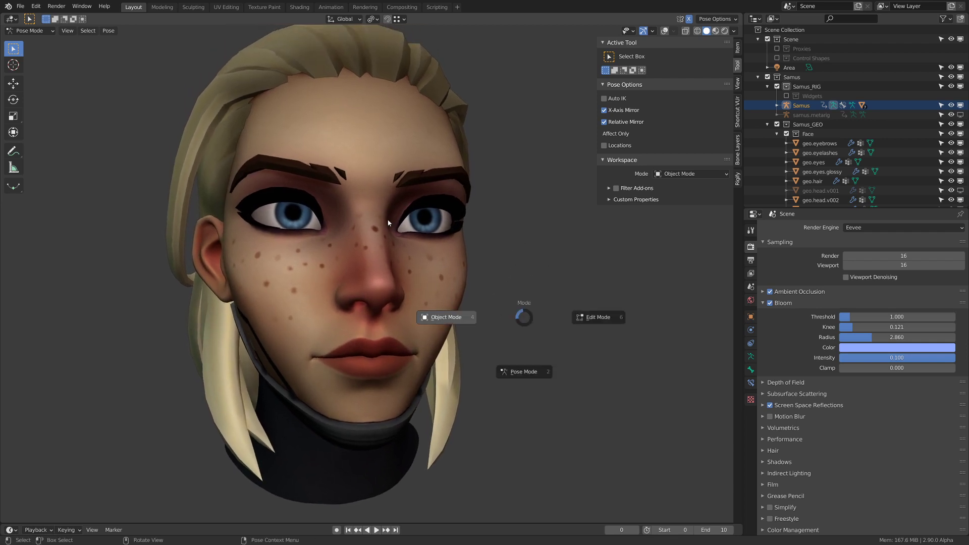
click(457, 317)
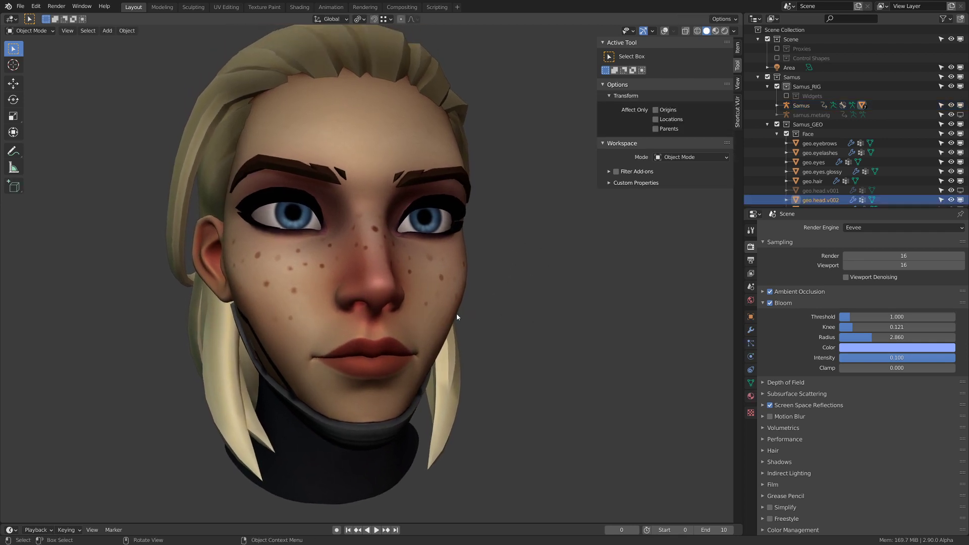
click(734, 31)
key(z)
click(517, 193)
shift+middle_drag(497, 209, 507, 188)
click(507, 198)
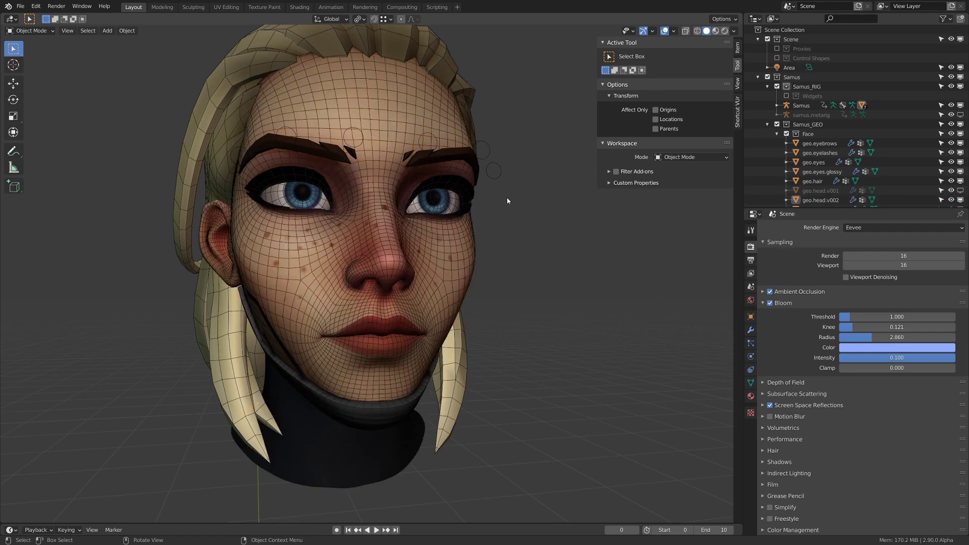
- Select the Samus face rig and make its Tweaks bone layer visible
click(737, 112)
click(738, 82)
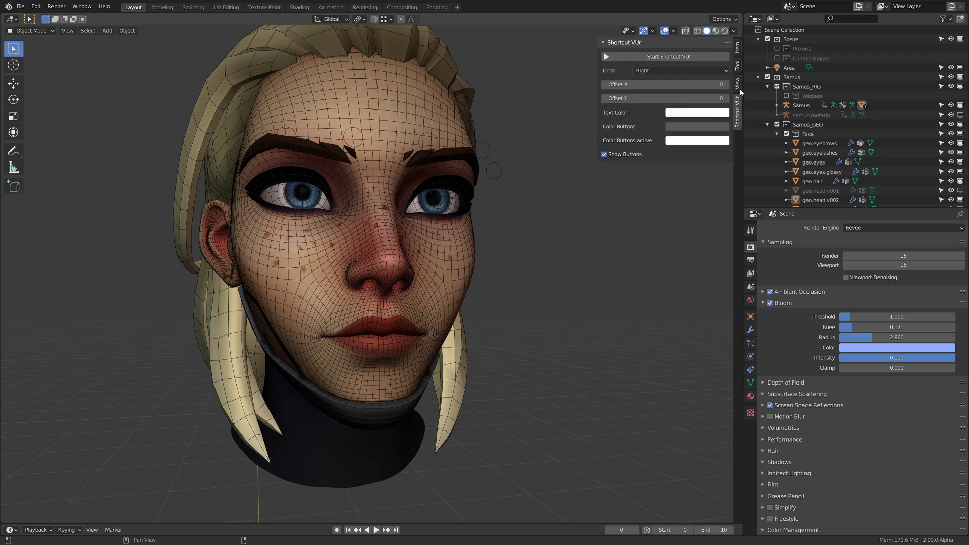
click(738, 50)
click(734, 31)
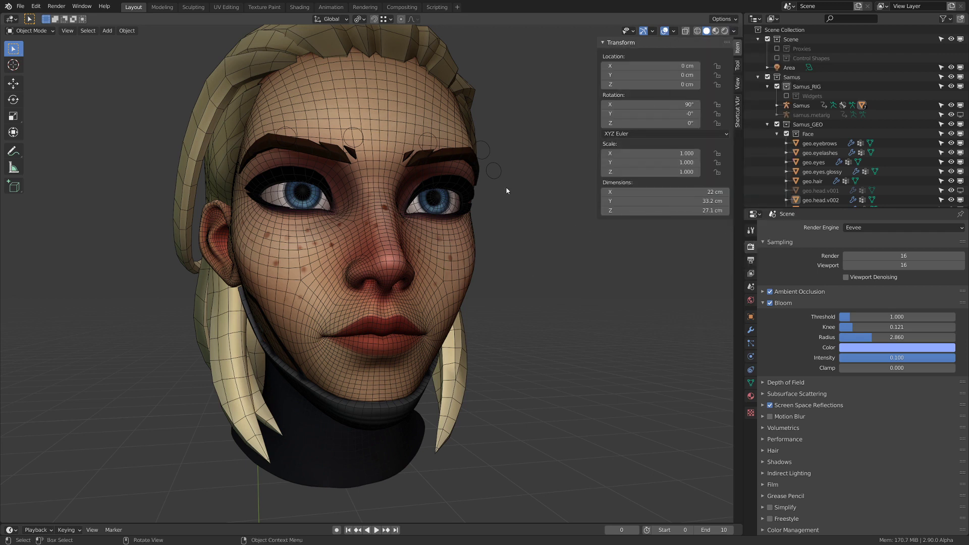
click(487, 166)
click(738, 149)
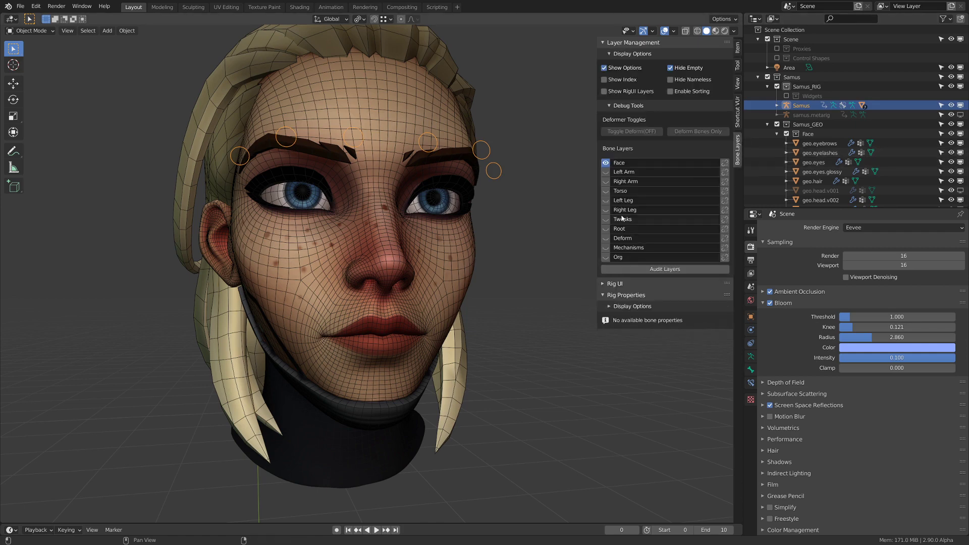
click(605, 219)
scroll(530, 249, up, 6)
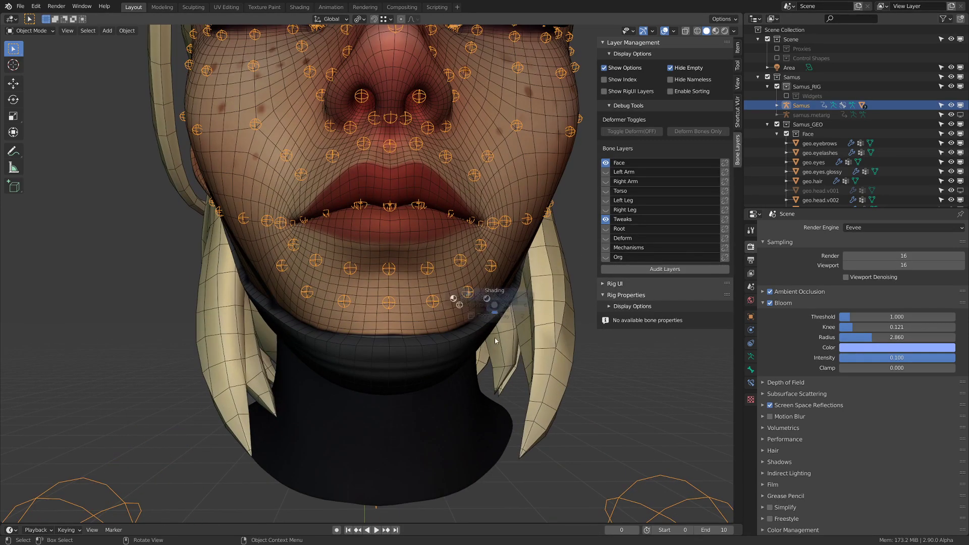
- Keep X-ray display off and switch the Samus rig to Pose Mode
key(z)
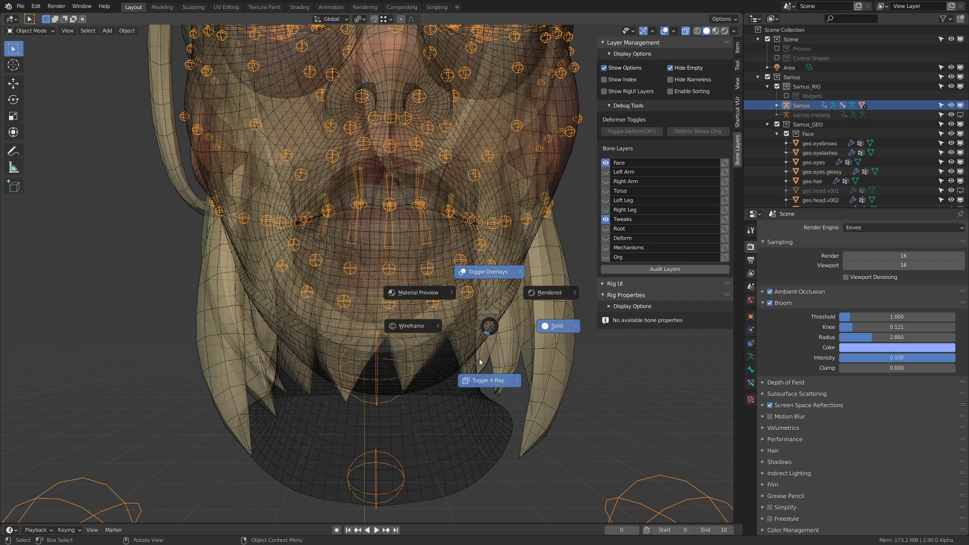
click(481, 361)
key(ctrl+Tab)
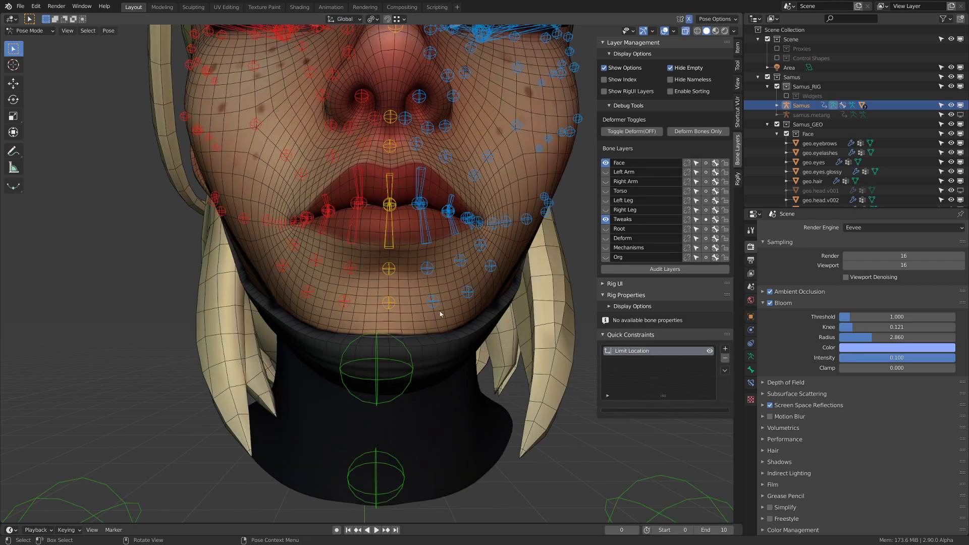
- Select the whole row of lower-lip control bones from one mouth corner to the other
middle_drag(480, 244, 474, 242)
scroll(477, 241, up, 3)
click(490, 214)
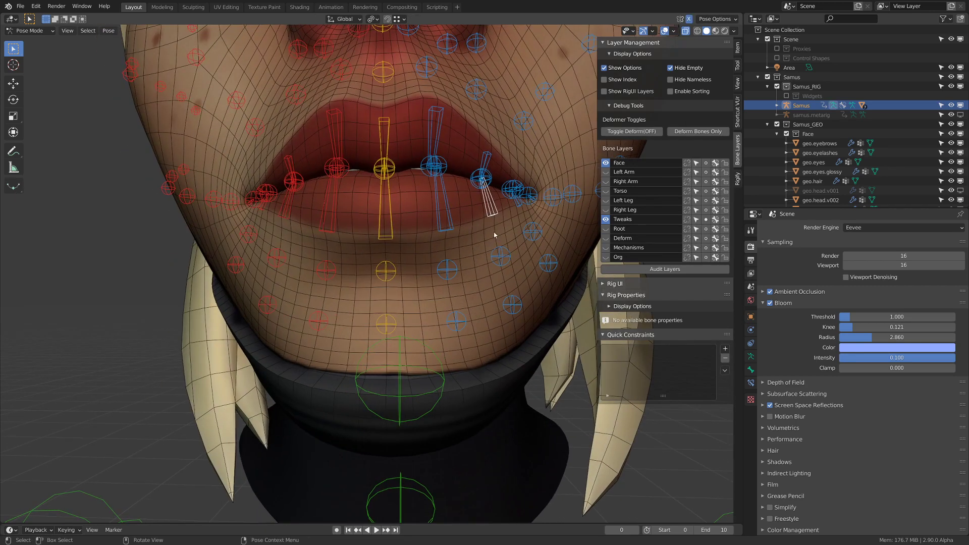
shift+click(516, 206)
shift+click(444, 210)
key(b)
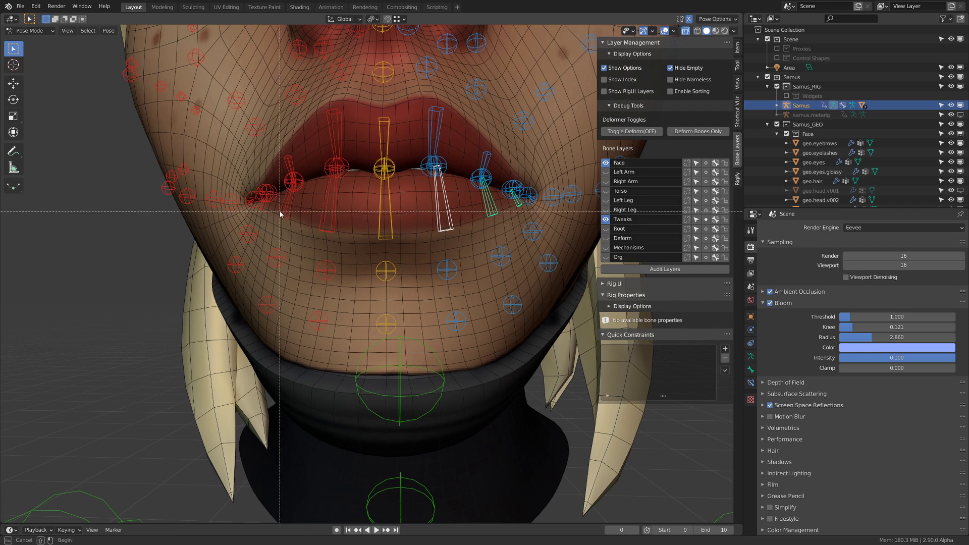
drag(275, 208, 403, 228)
middle_drag(357, 228, 368, 229)
key(b)
drag(264, 207, 269, 211)
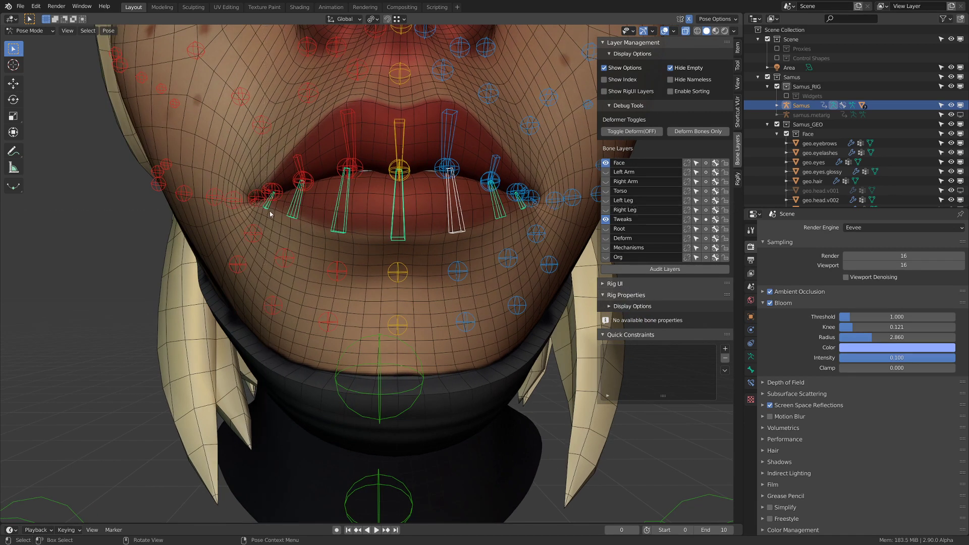
- Move the selected lower-lip bones down about 0.72 cm along the global Z axis
key(g)
right_click(363, 258)
key(g)
key(z)
click(446, 296)
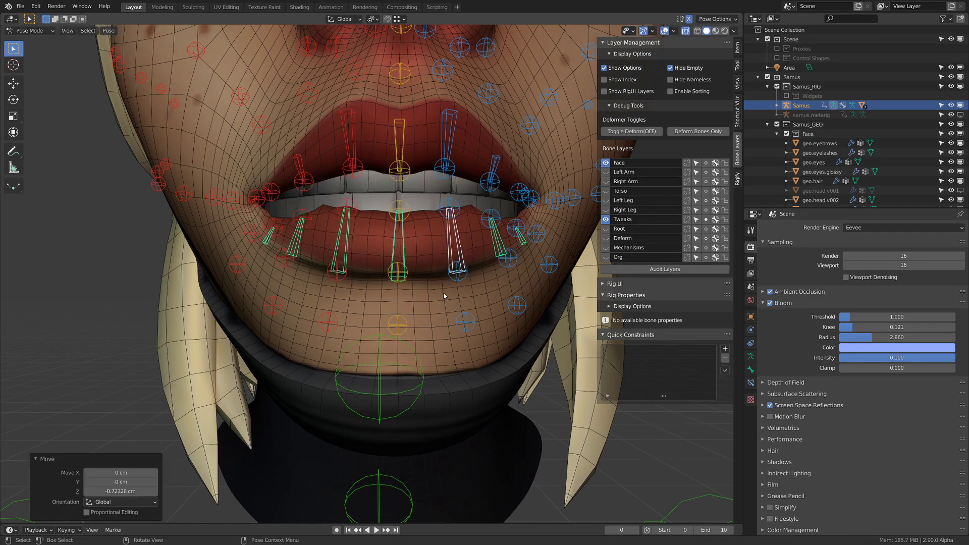
- Select the whole row of upper-lip control bones from one mouth corner to the other
middle_drag(446, 296, 426, 253)
scroll(504, 255, up, 4)
click(391, 243)
scroll(399, 244, down, 6)
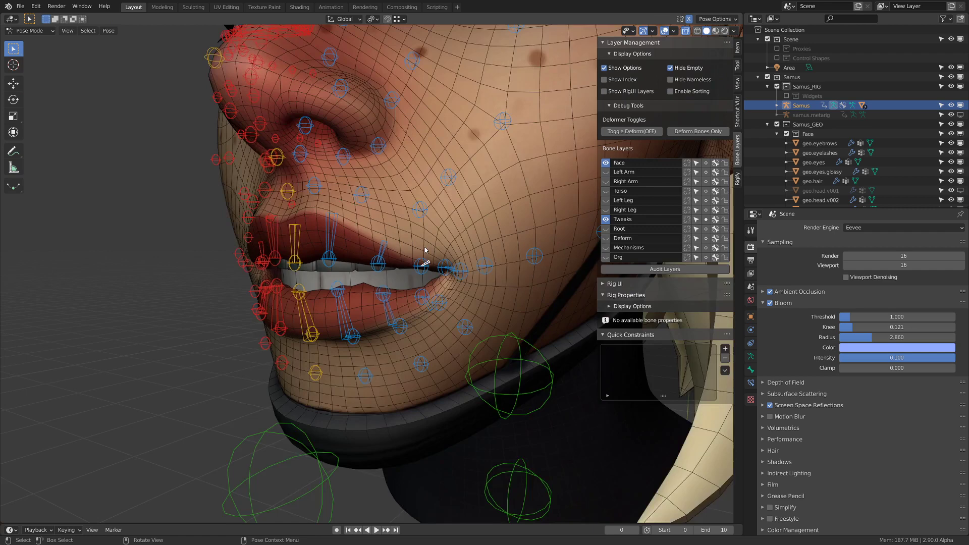
scroll(404, 240, up, 2)
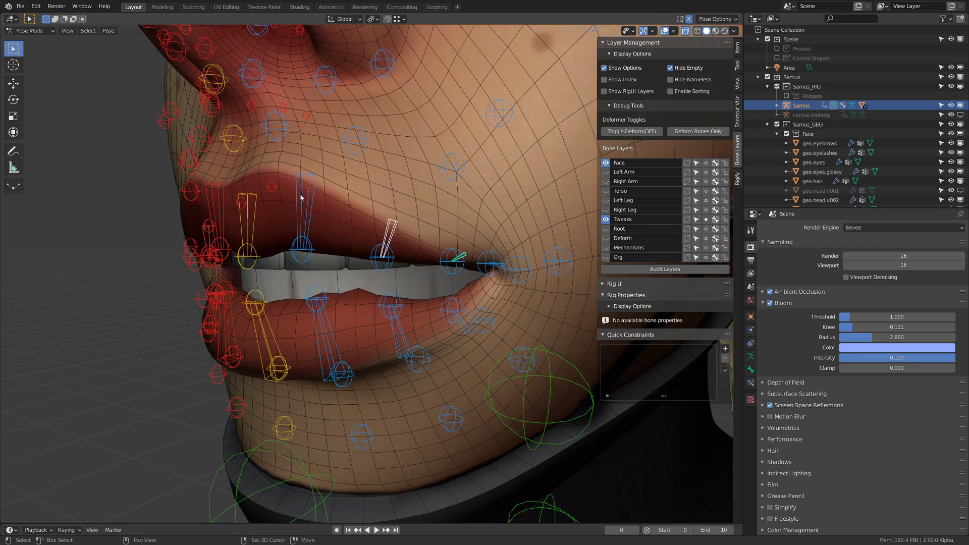
middle_drag(301, 197, 375, 213)
shift+click(448, 203)
shift+click(382, 204)
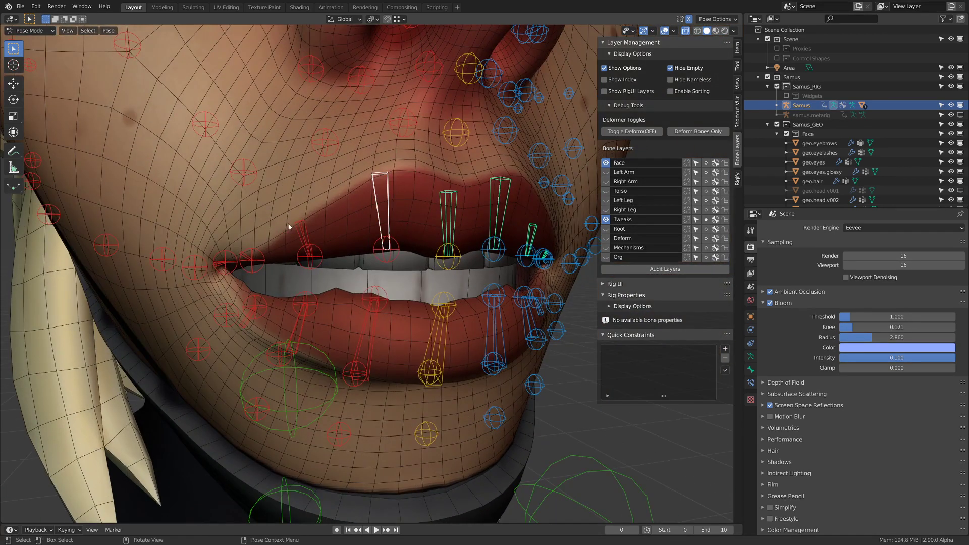
shift+click(249, 260)
- Move the selected upper-lip bones up about 0.62 cm along the global Z axis to open the mouth
key(g)
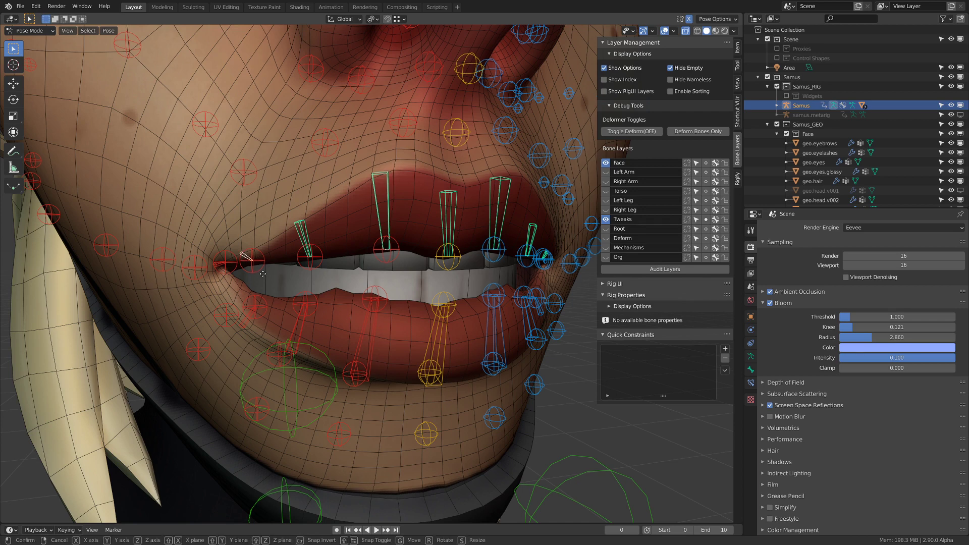
key(z)
right_click(314, 231)
scroll(314, 231, up, 2)
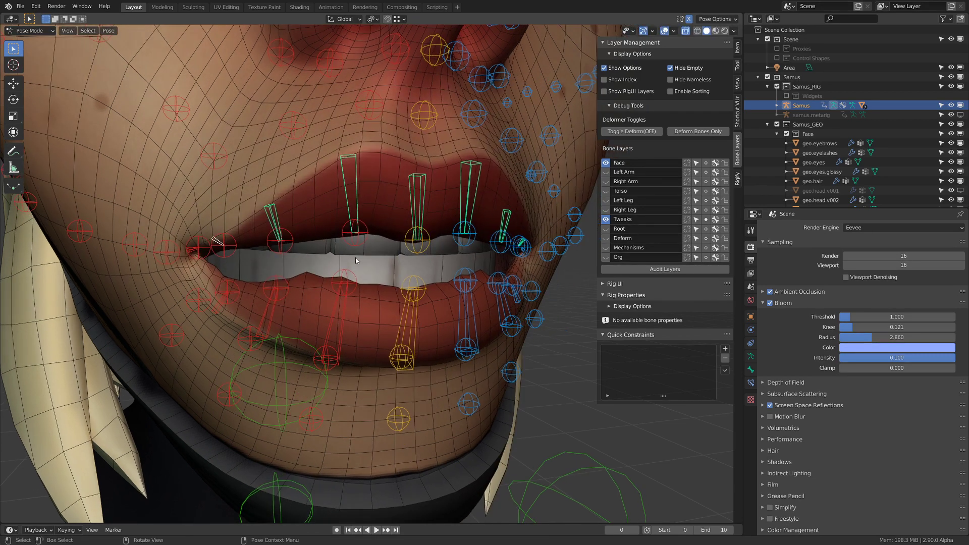
key(g)
key(z)
right_click(315, 278)
key(g)
key(z)
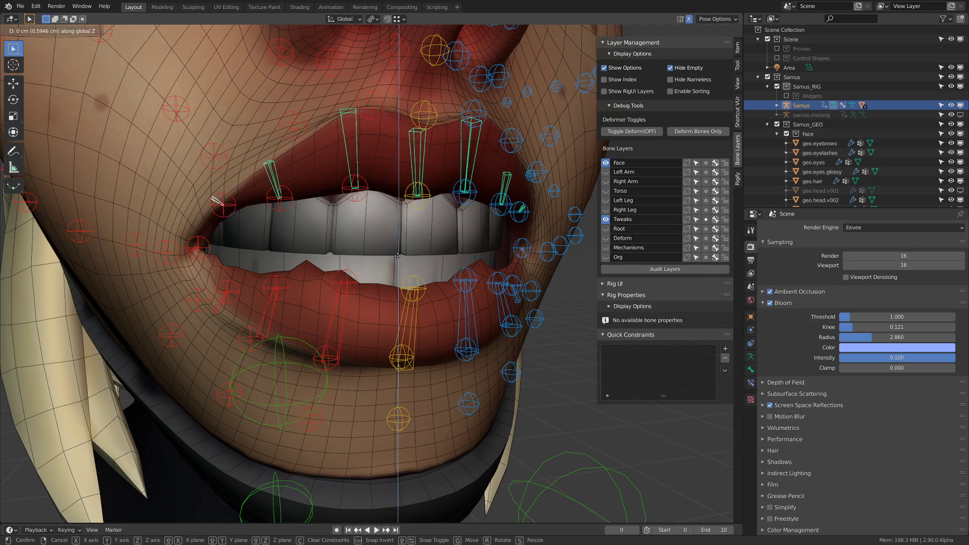
click(422, 264)
- Switch the posed rig from Pose Mode back to Object Mode
middle_drag(422, 264, 445, 258)
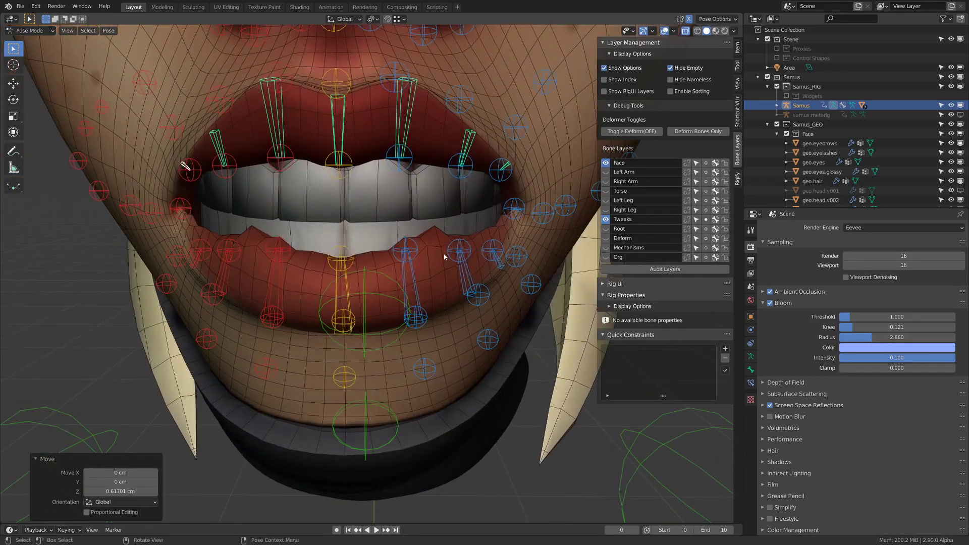
click(445, 258)
middle_drag(431, 292, 517, 297)
key(Tab)
click(450, 271)
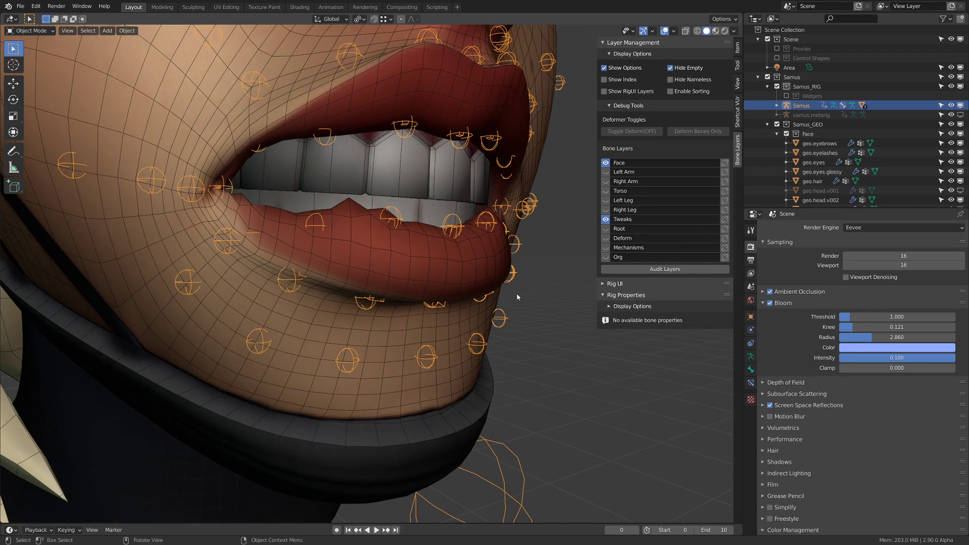
mouse_move(556, 256)
middle_down()
mouse_move(520, 282)
mouse_move(586, 309)
middle_up()
- Select the rig together with the head mesh and enter Weight Paint mode
click(520, 283)
click(513, 313)
click(490, 312)
key(ctrl+Tab)
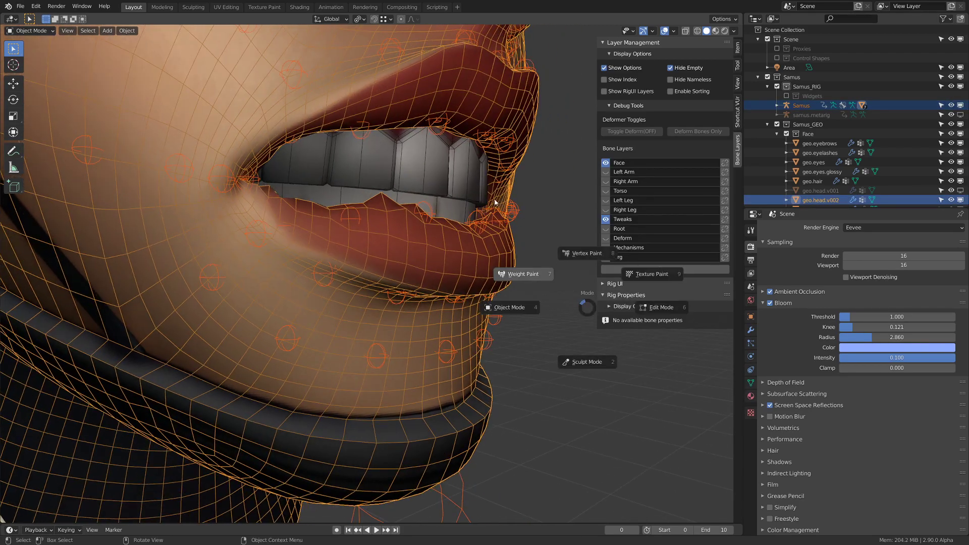
click(532, 278)
middle_drag(551, 225, 526, 232)
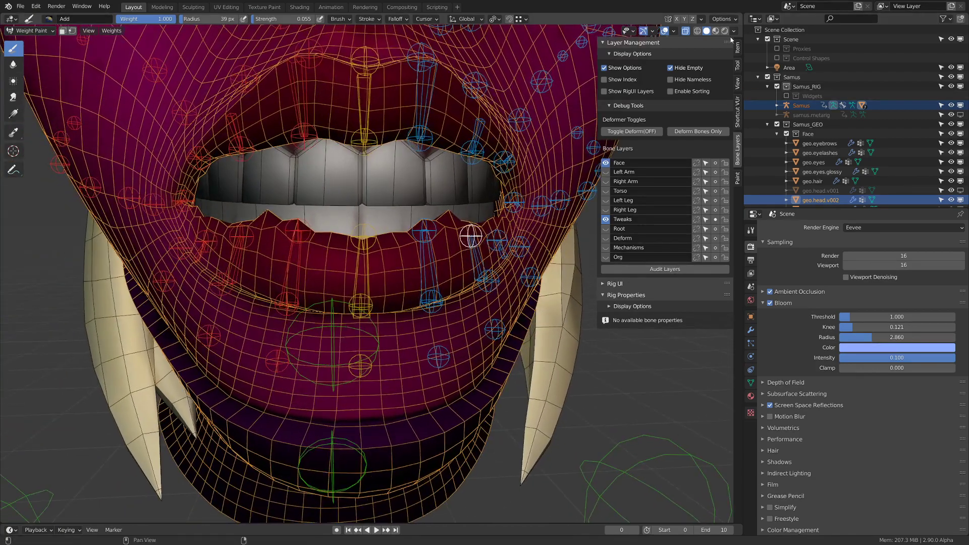
- Return to Object Mode and hide the teeth and tongue meshes inside the open mouth
key(ctrl+Tab)
click(368, 194)
shift+click(379, 217)
key(h)
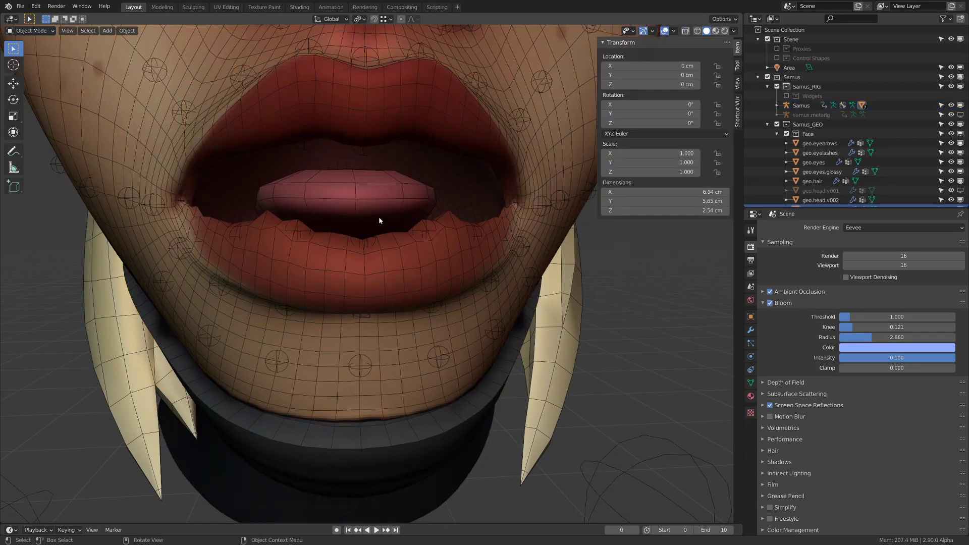
click(364, 195)
key(h)
key(ctrl+Tab)
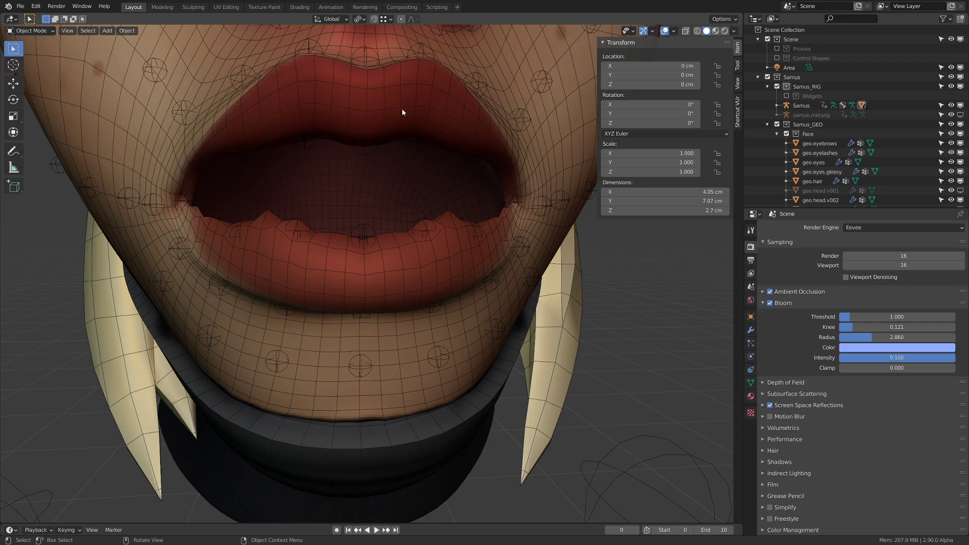
- Reselect the rig with the geo.head.v002 mesh active and go back into Weight Paint mode
click(425, 51)
shift+click(451, 126)
key(ctrl+Tab)
click(380, 93)
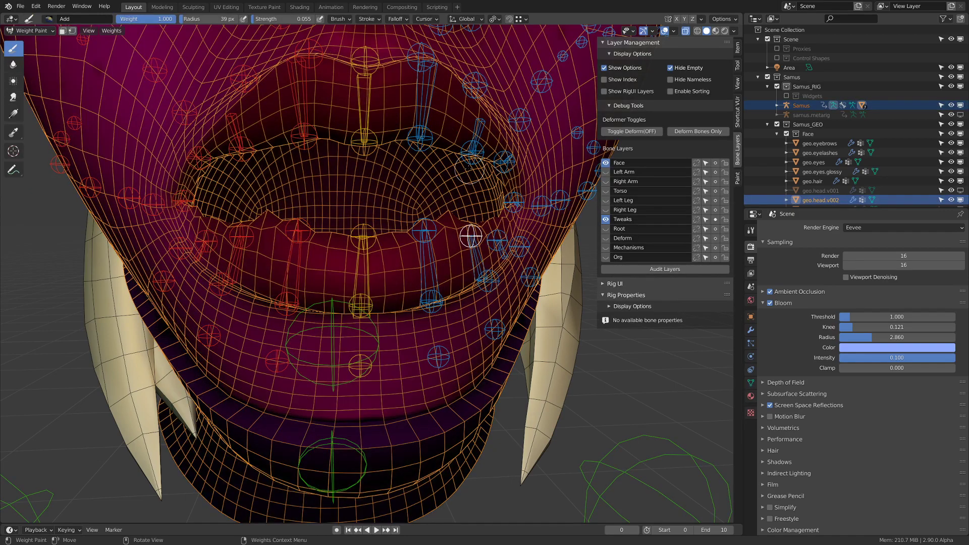
middle_drag(470, 169, 458, 186)
scroll(535, 200, up, 2)
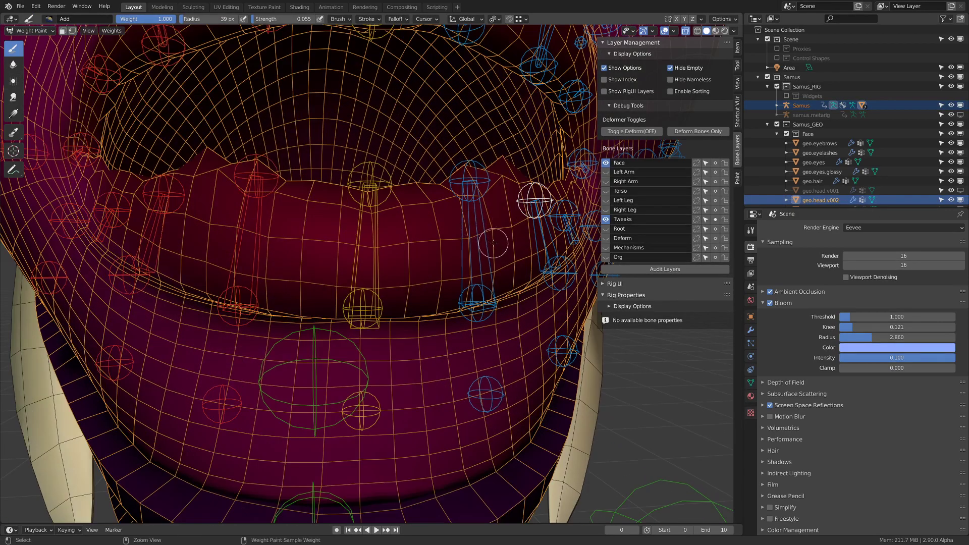
- Show the Deform bone layer in place of Tweaks and select the lower-lip deform bone beside the centre to display its weights
click(606, 238)
scroll(459, 210, up, 2)
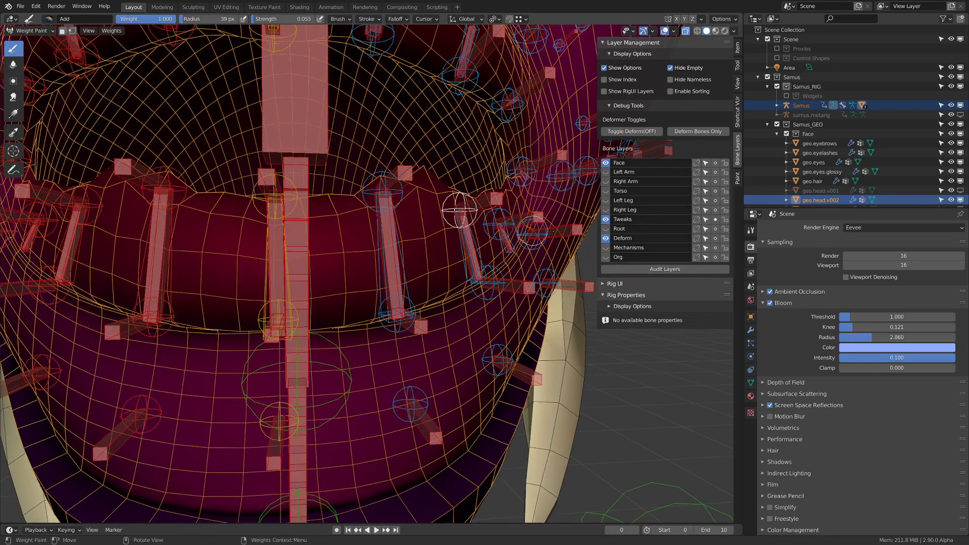
click(608, 220)
mouse_move(500, 207)
middle_down()
mouse_move(473, 217)
mouse_move(490, 217)
middle_up()
ctrl+click(382, 246)
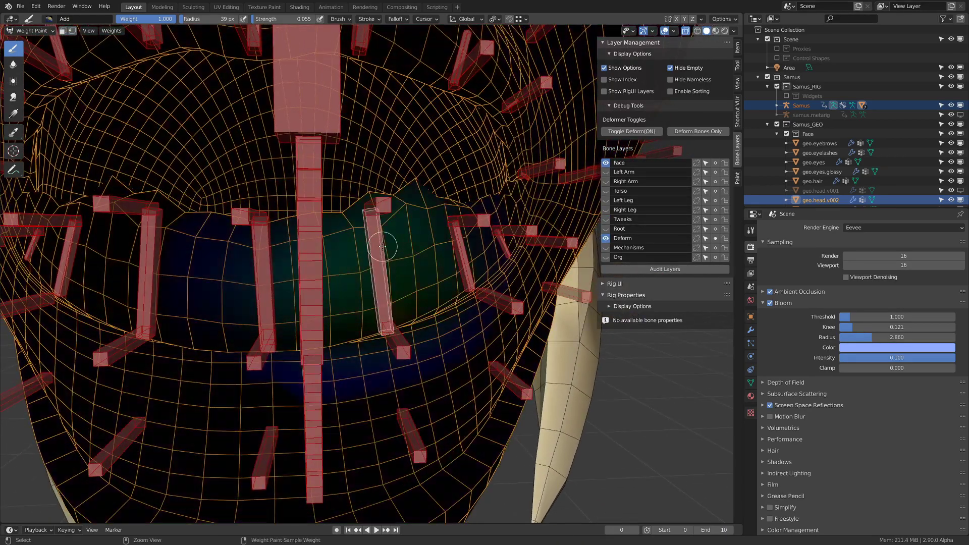
- Set the viewport shading to Flat lighting with a Single colour, and raise that colour's value to pure white
scroll(384, 242, down, 6)
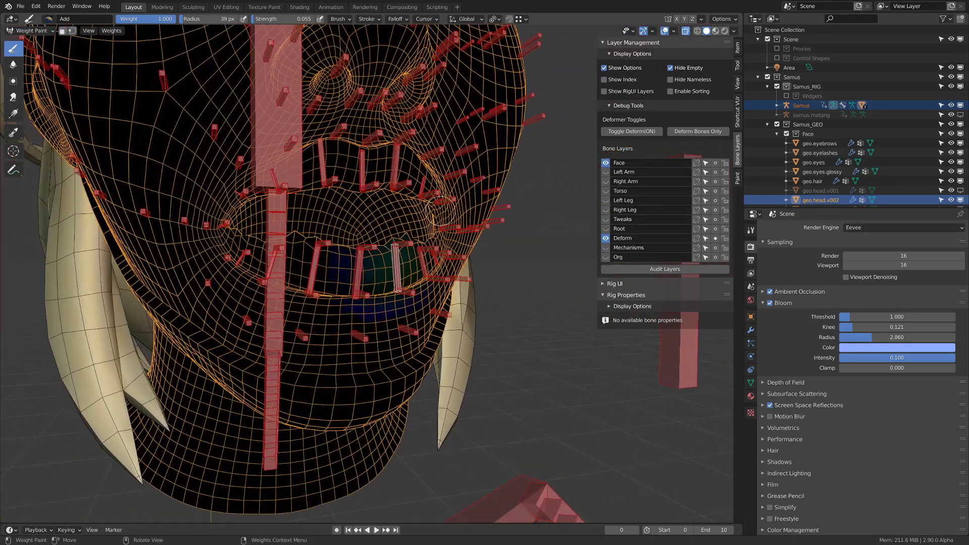
scroll(354, 227, up, 5)
click(734, 32)
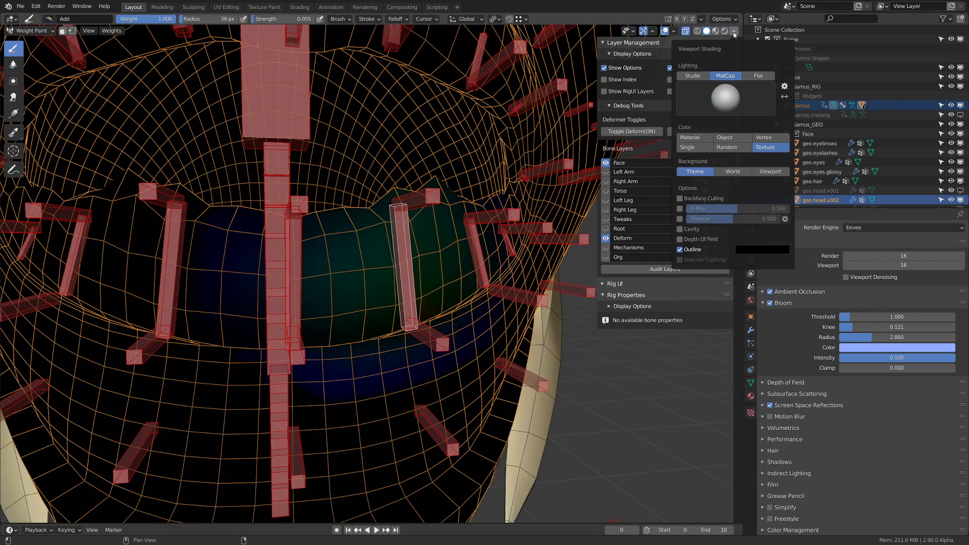
click(768, 76)
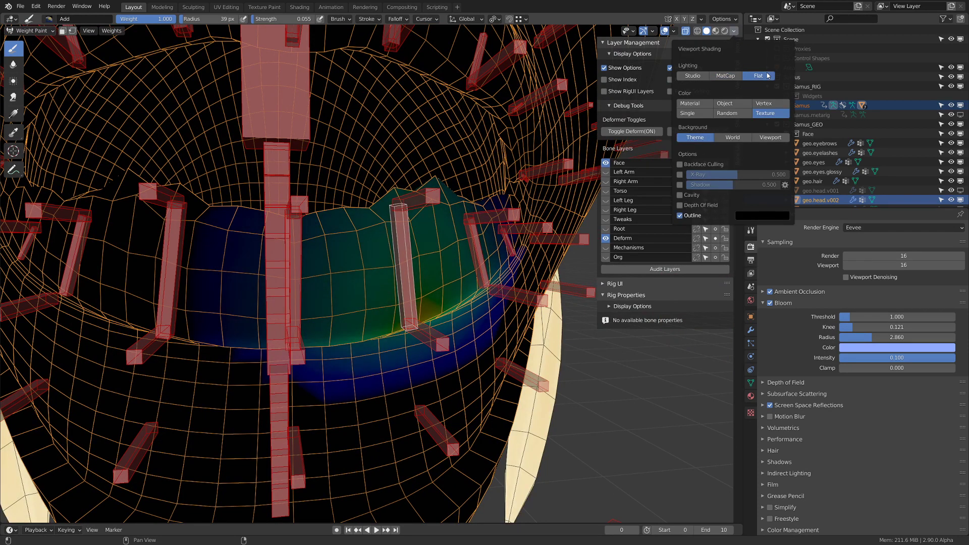
click(697, 116)
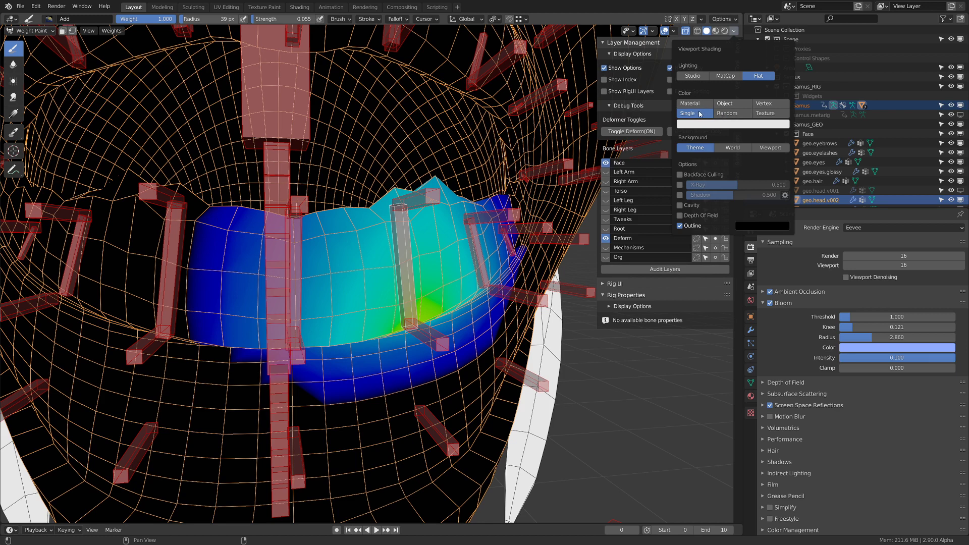
click(722, 124)
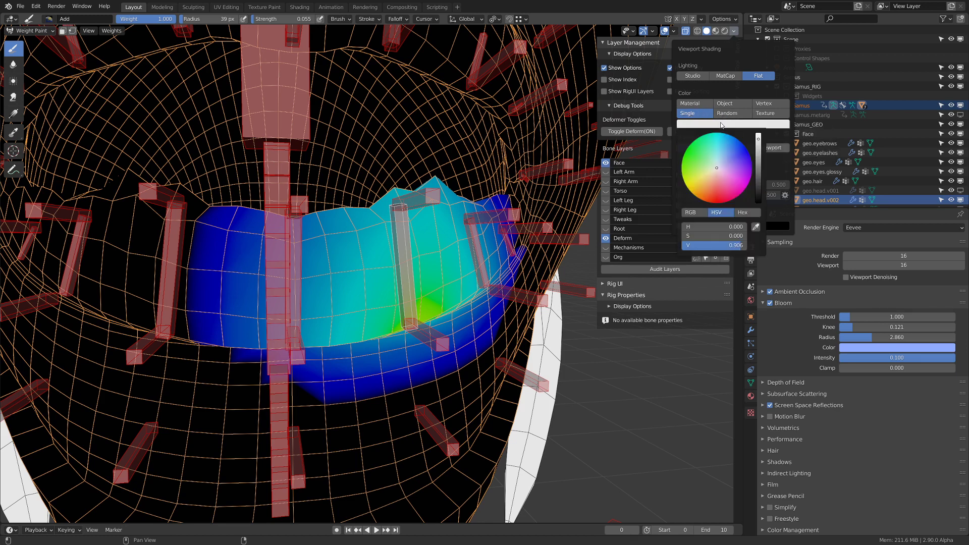
click(754, 125)
mouse_move(758, 142)
mouse_down()
mouse_move(758, 133)
mouse_move(758, 199)
mouse_move(758, 133)
mouse_up()
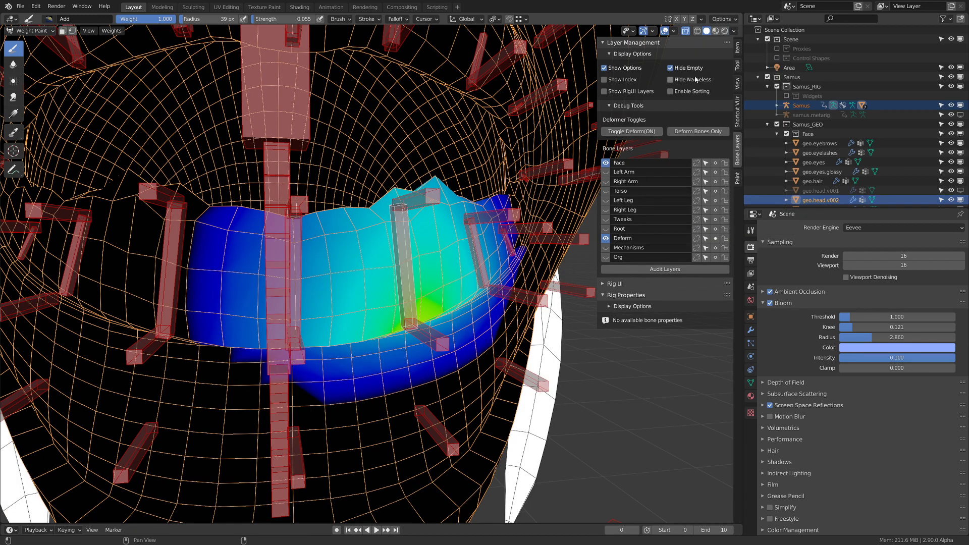
- Switch the viewport colour back to Texture to compare how the lower-lip weights read
click(734, 32)
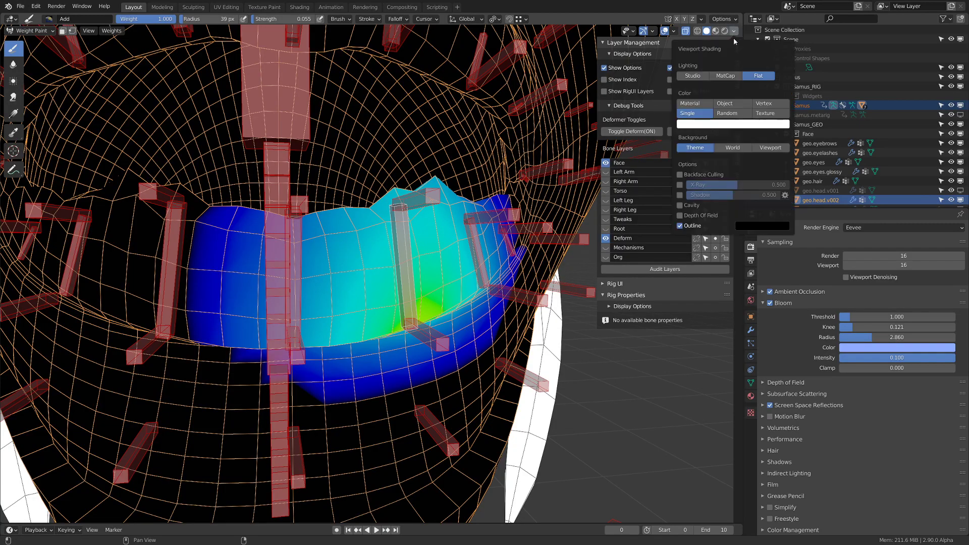
click(771, 117)
scroll(201, 46, down, 8)
middle_drag(434, 127, 437, 171)
scroll(447, 151, up, 2)
scroll(414, 246, up, 3)
middle_drag(414, 245, 470, 202)
- Set the viewport colour to Single again and keep it pure white with a value of 1.000
click(734, 31)
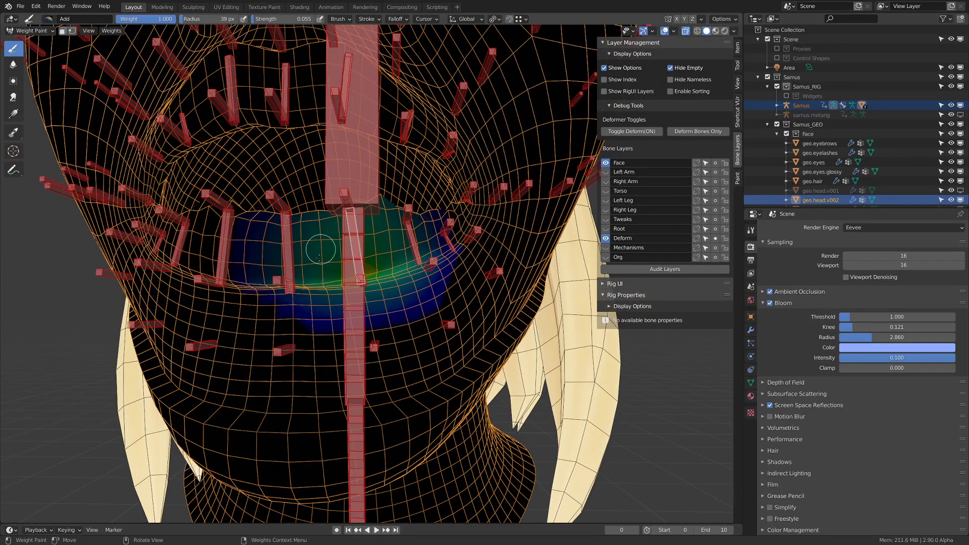
click(735, 31)
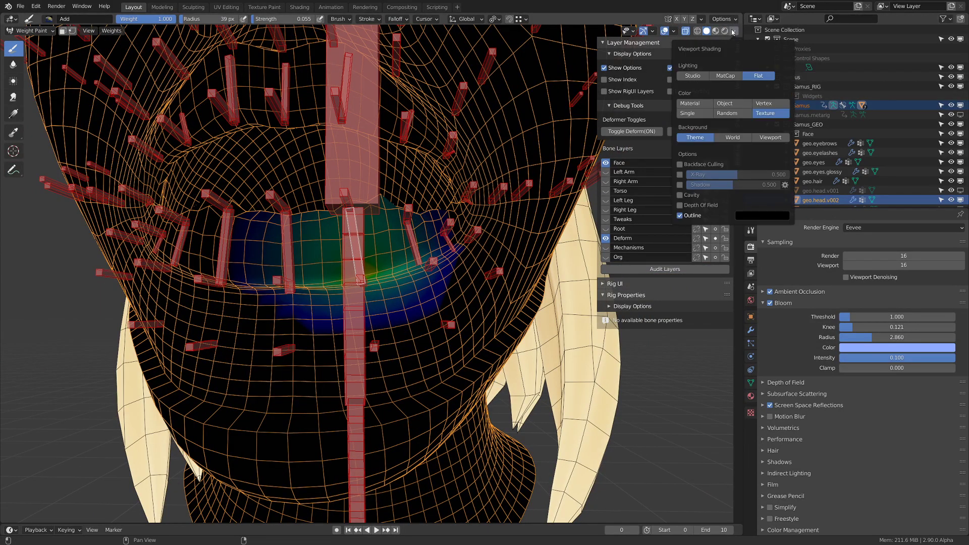
click(688, 113)
click(733, 123)
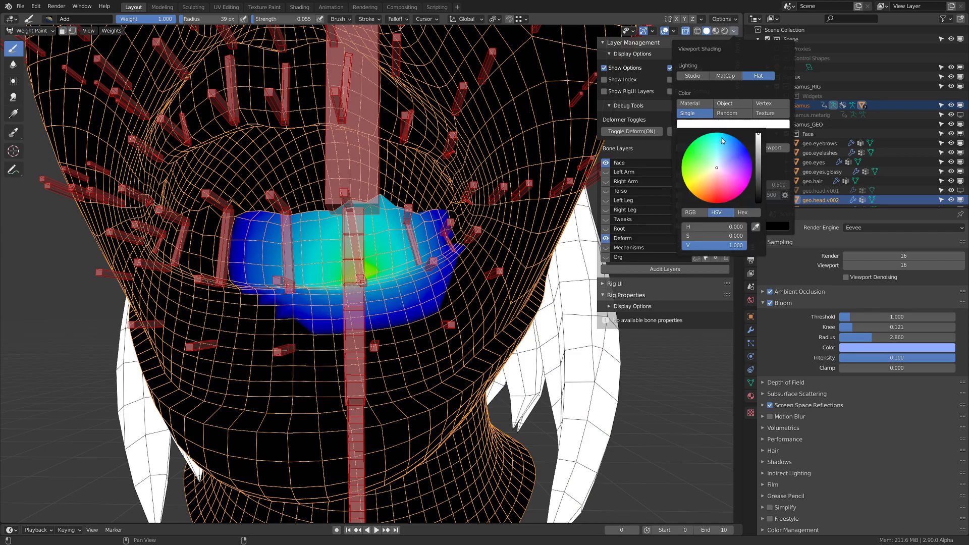
click(758, 138)
drag(758, 135, 758, 131)
- Toggle the viewport lighting between MatCap and Flat to compare the weight colours, ending on Flat
click(729, 78)
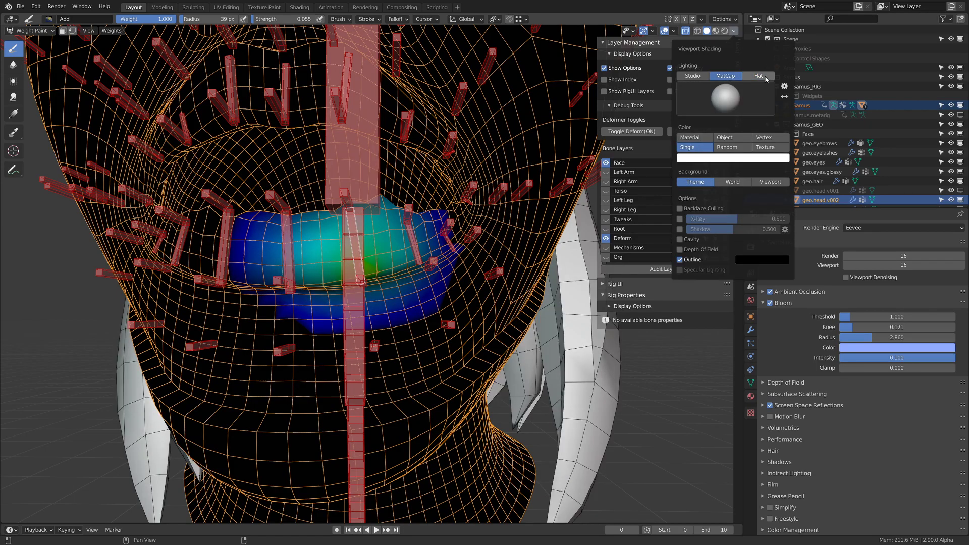
click(763, 79)
click(729, 78)
click(764, 78)
- Inspect the lower-lip weights around the mouth, and select the left inner upper-lip deform bone and its pivot bone to view their weights
middle_drag(439, 174, 505, 176)
middle_drag(455, 263, 482, 190)
scroll(483, 191, up, 12)
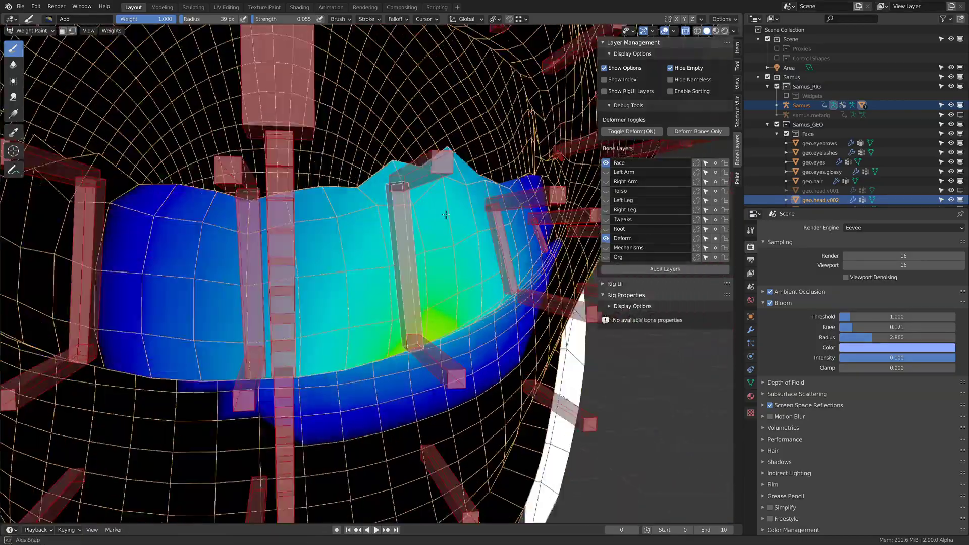
scroll(551, 241, down, 7)
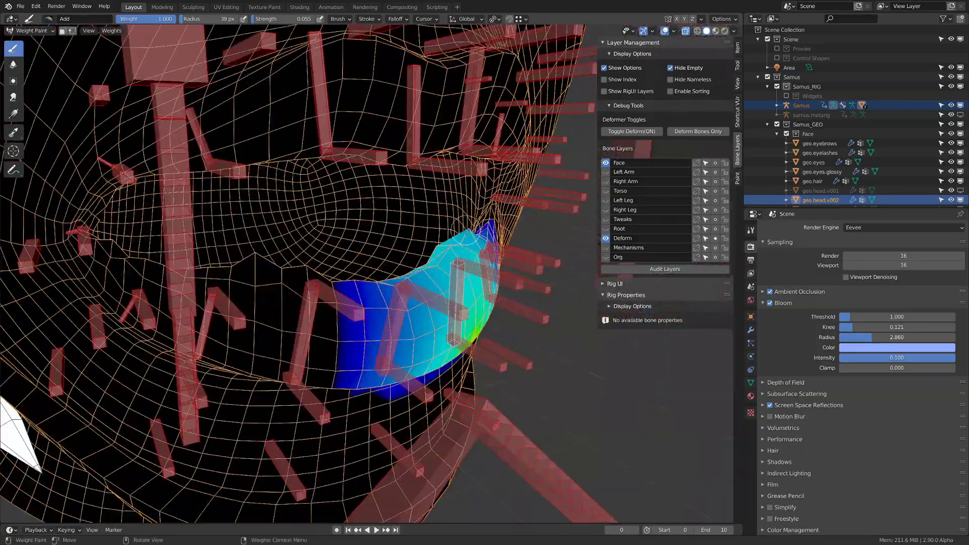
middle_drag(465, 235, 402, 206)
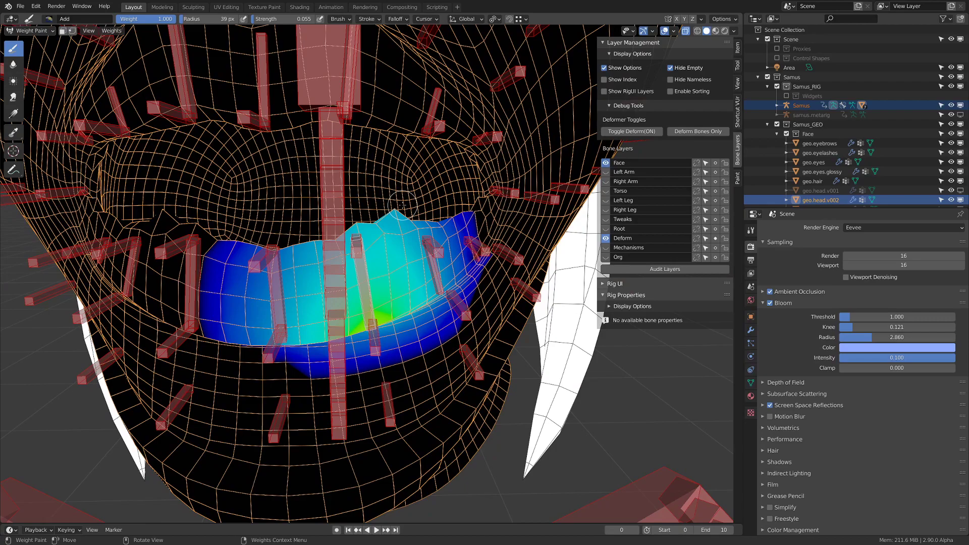
middle_drag(392, 159, 422, 174)
ctrl+click(424, 150)
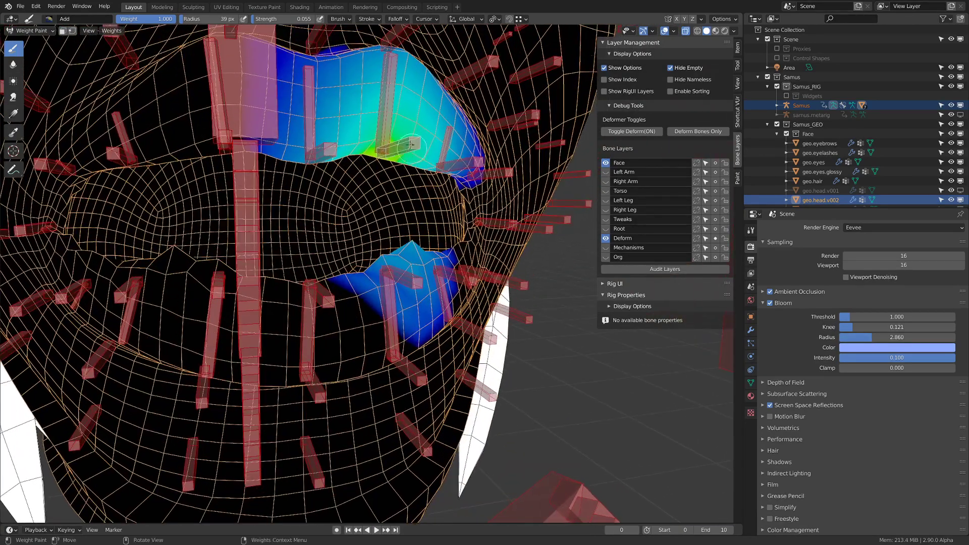
ctrl+click(390, 97)
middle_drag(390, 96, 378, 220)
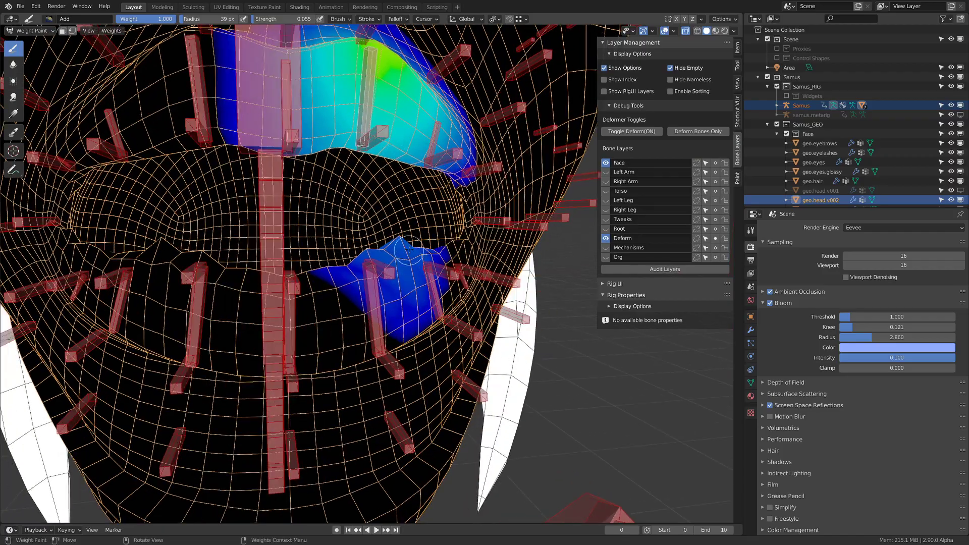
middle_drag(356, 253, 369, 237)
- Clear the "brow" filter from the head mesh's vertex group list and select the DEF-lip_upper_in.L and DEF-lip_lower_in.L bones in turn
click(751, 384)
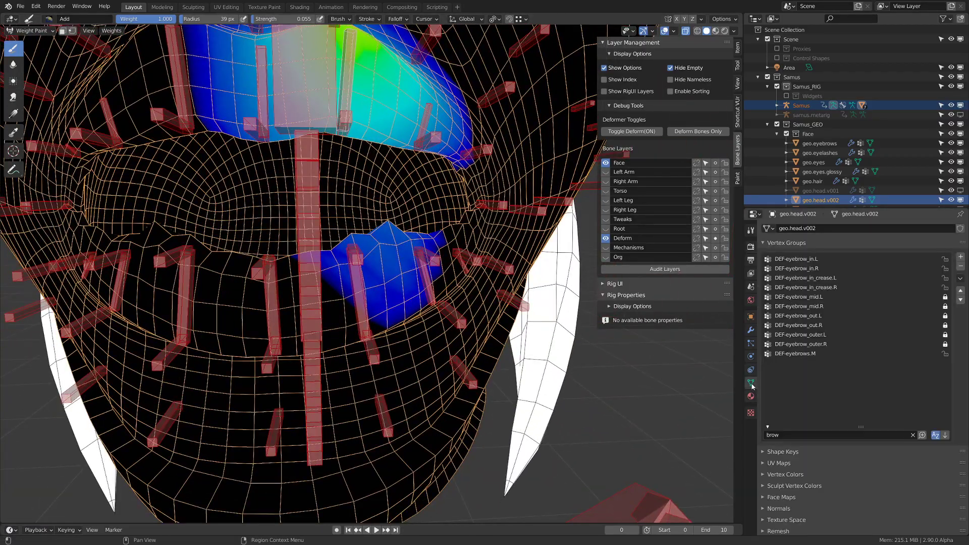
click(914, 435)
middle_drag(404, 227, 385, 152)
drag(386, 150, 405, 156)
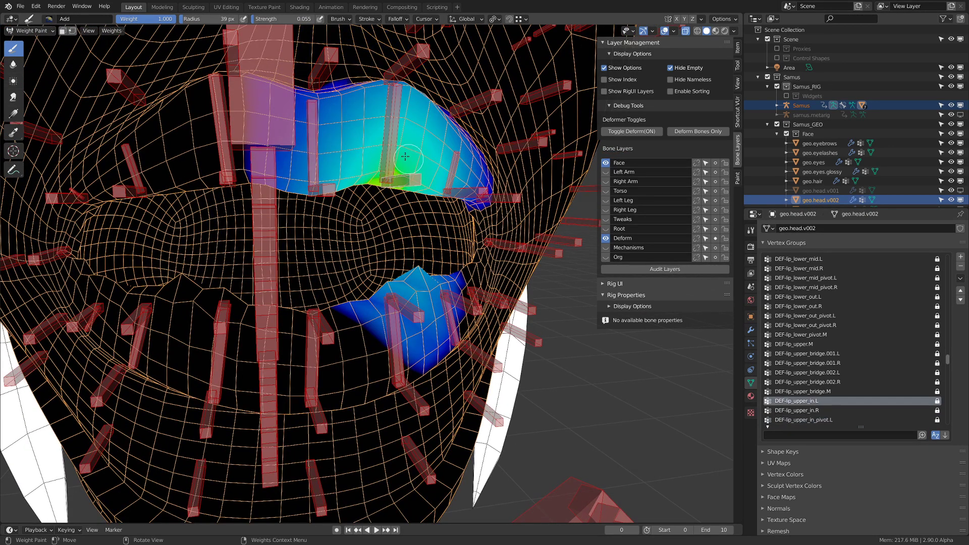
ctrl+click(415, 303)
middle_drag(416, 303, 443, 302)
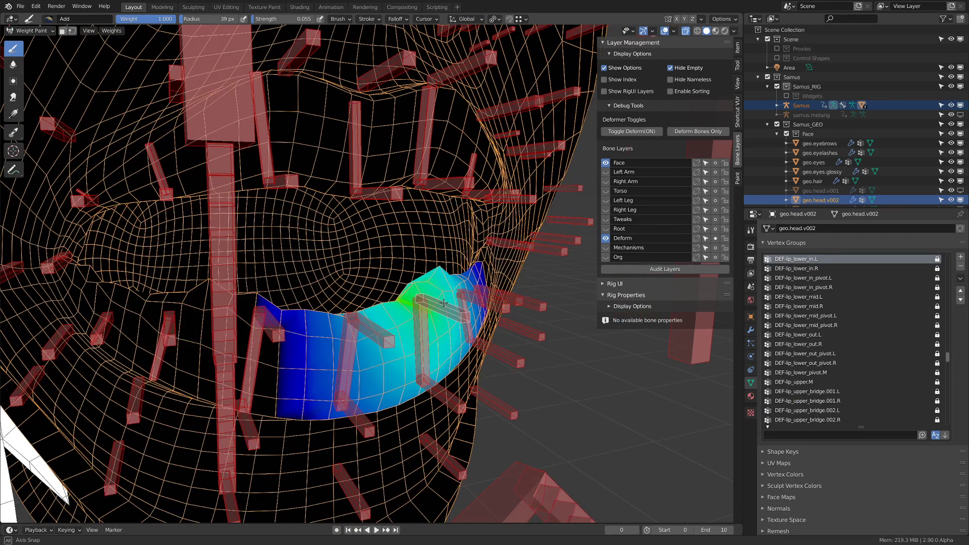
middle_drag(505, 298, 486, 297)
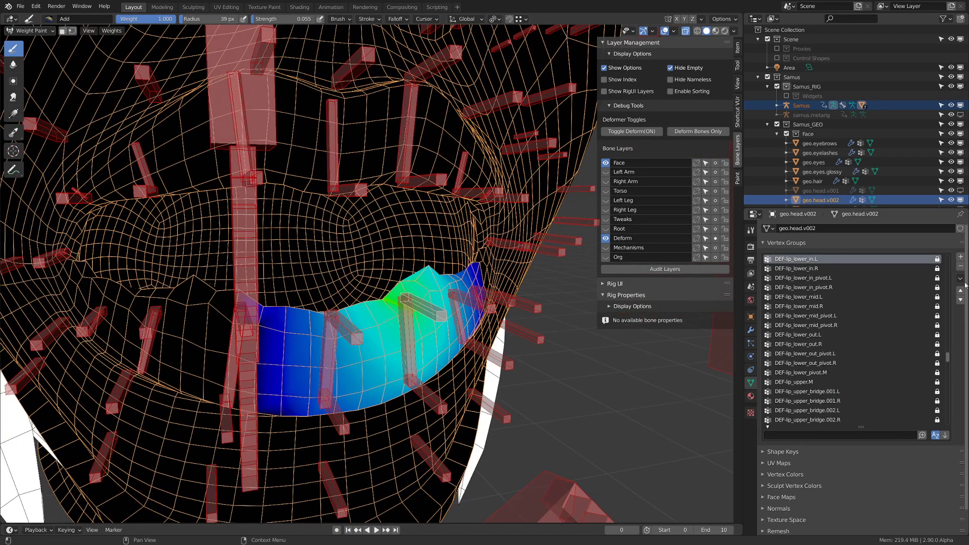
- Lock all of the head mesh's vertex groups
click(963, 280)
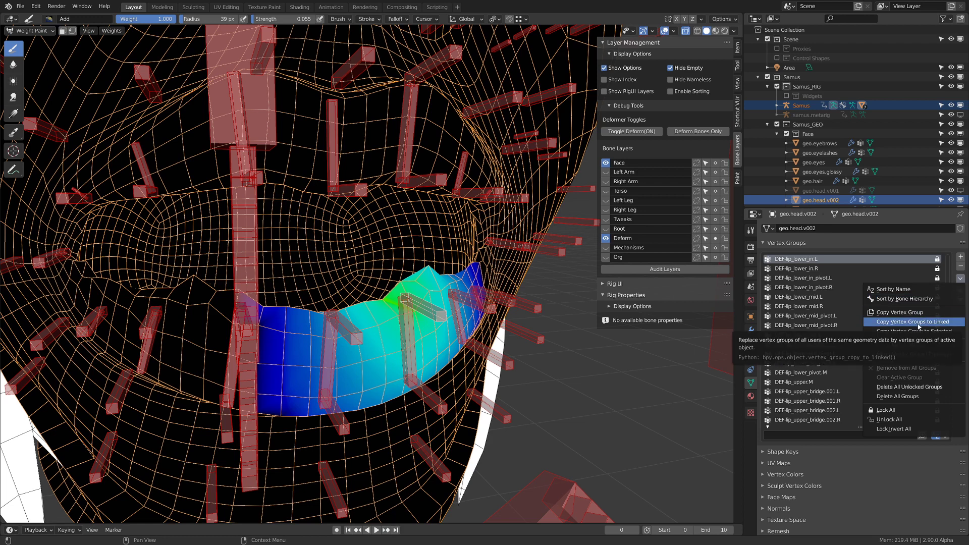
click(899, 412)
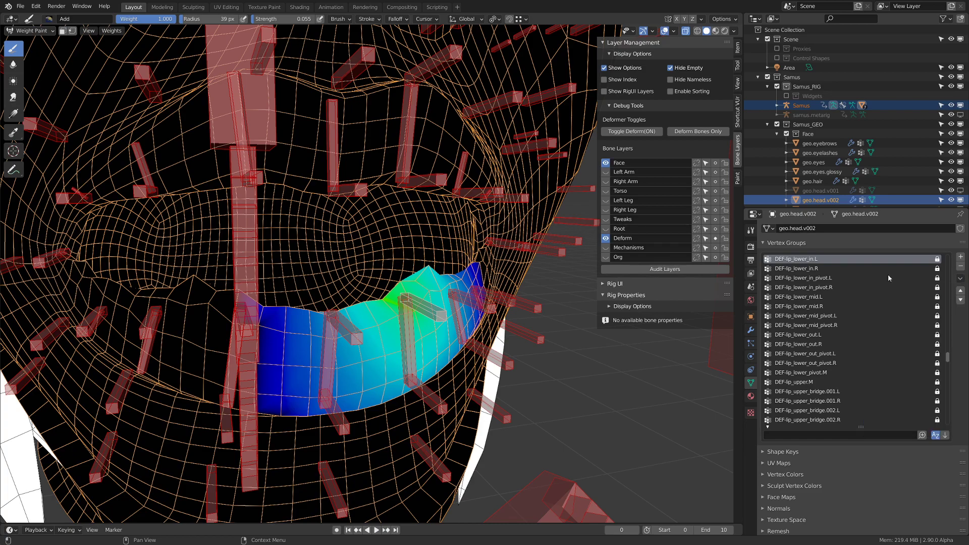
click(960, 281)
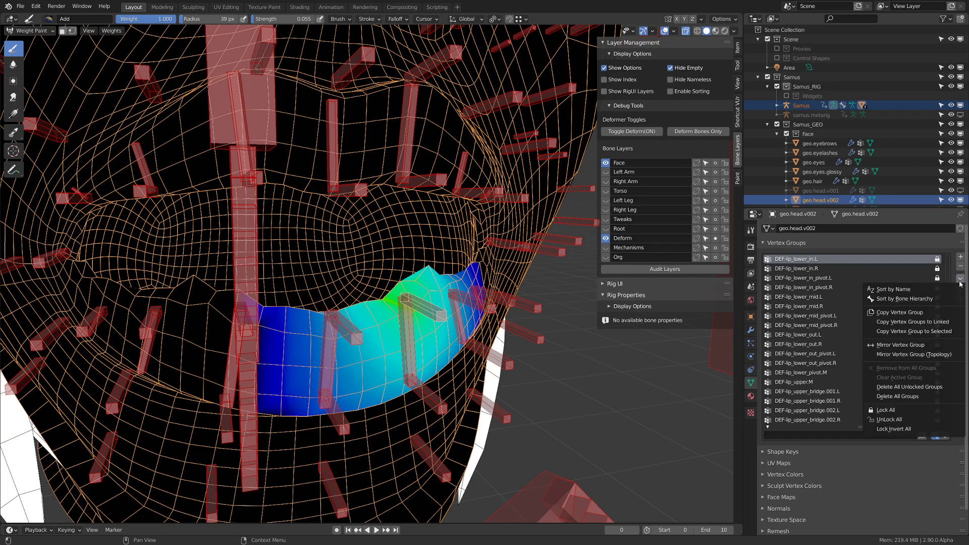
click(878, 411)
- Select the left clavicle bone below the head to make its vertex group active
mouse_move(353, 277)
middle_down()
mouse_move(237, 285)
mouse_move(491, 232)
middle_up()
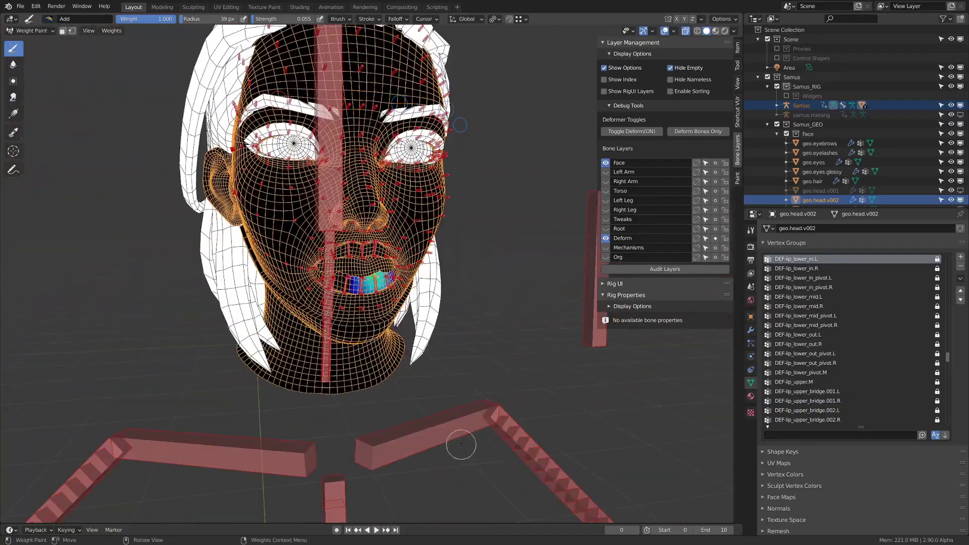
ctrl+click(445, 427)
middle_drag(586, 303, 571, 252)
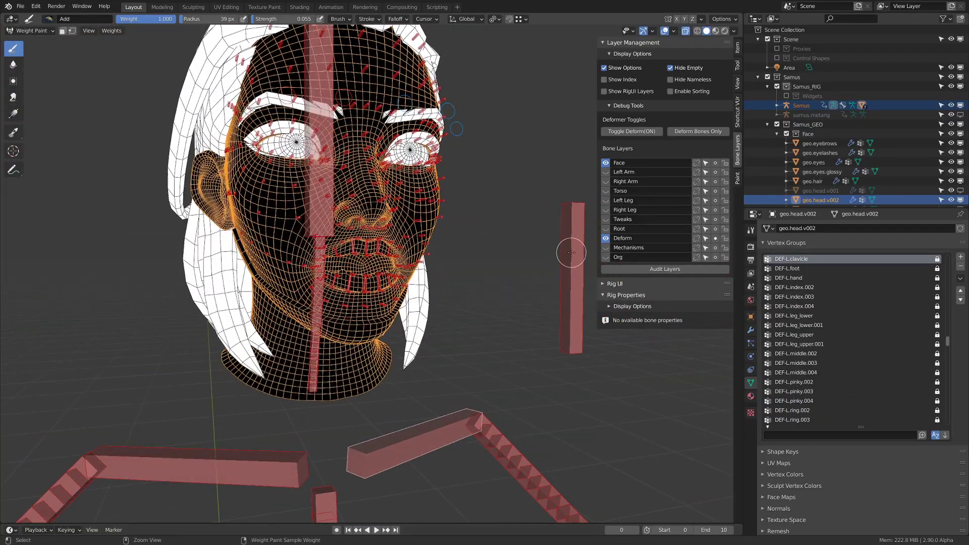
ctrl+click(571, 252)
ctrl+click(421, 424)
- Select the left inner lower-lip deform bone to display the DEF-lip_lower_in.L weights
scroll(465, 294, up, 8)
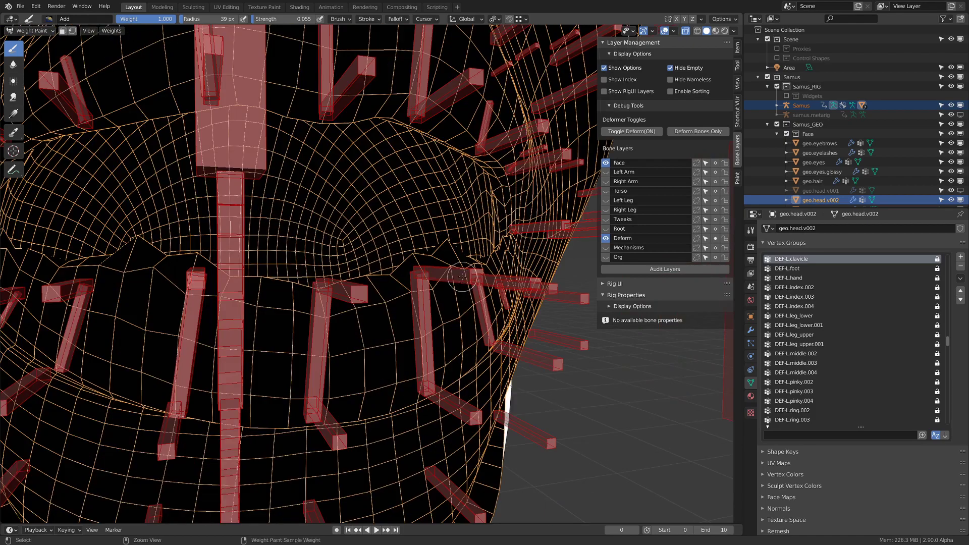
ctrl+click(462, 276)
middle_drag(462, 277, 434, 259)
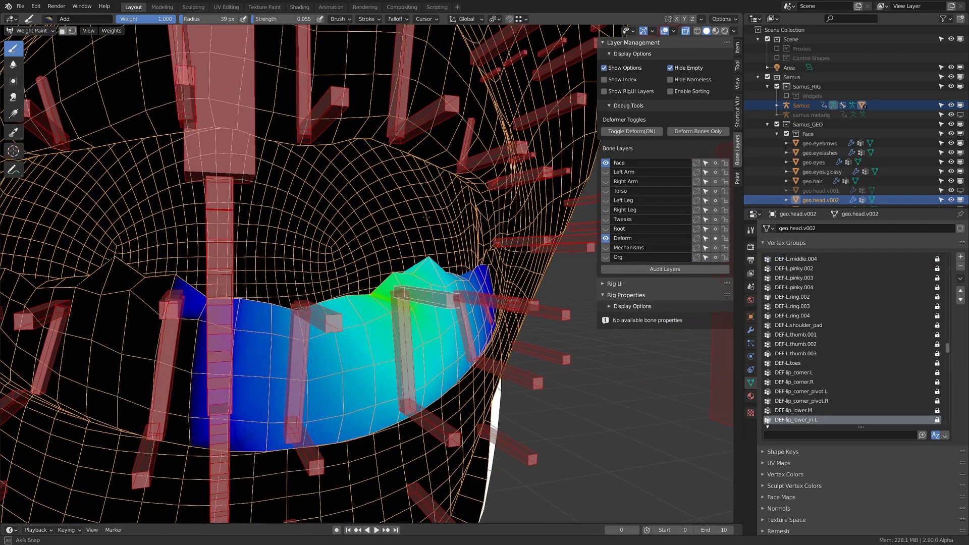
mouse_move(427, 217)
middle_down()
mouse_move(417, 231)
mouse_move(426, 193)
middle_up()
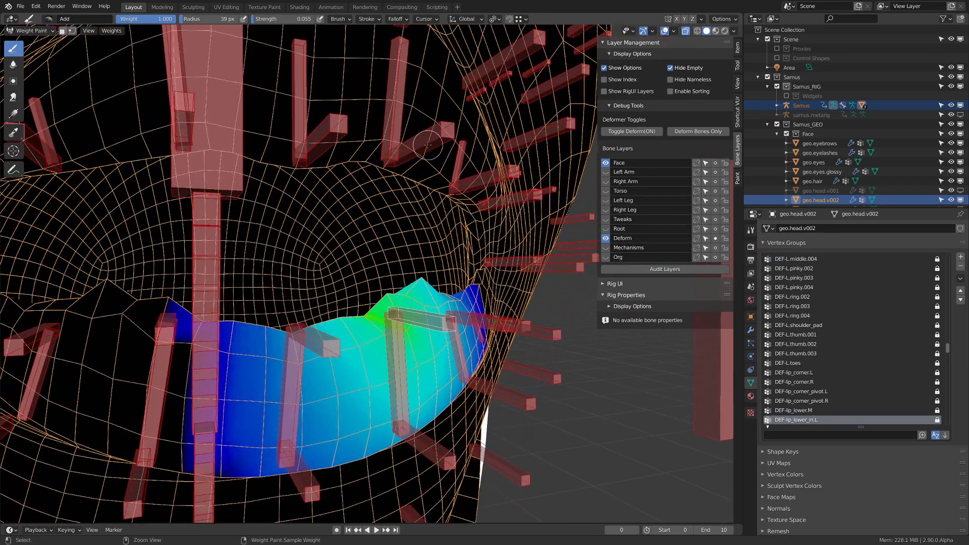
- Alternate between the DEF-lip_upper_in.L bone and its pivot bone, ending with DEF-lip_upper_in_pivot.L selected
ctrl+click(428, 145)
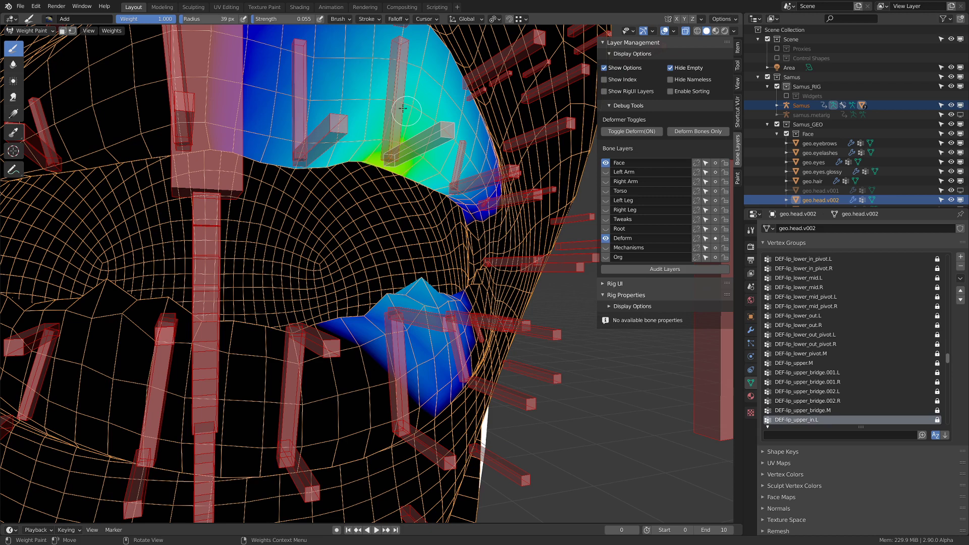
ctrl+click(393, 97)
ctrl+click(422, 135)
ctrl+click(392, 103)
ctrl+click(419, 137)
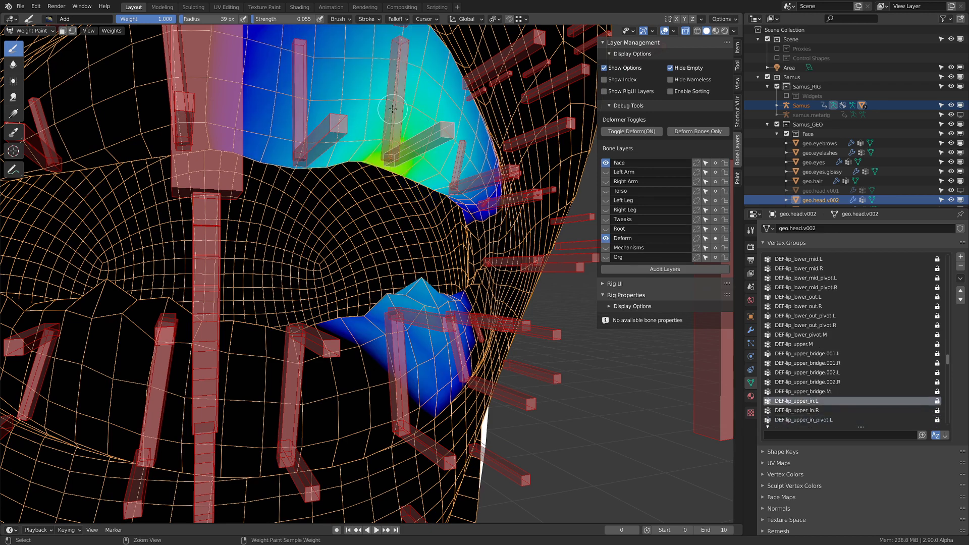
ctrl+click(393, 109)
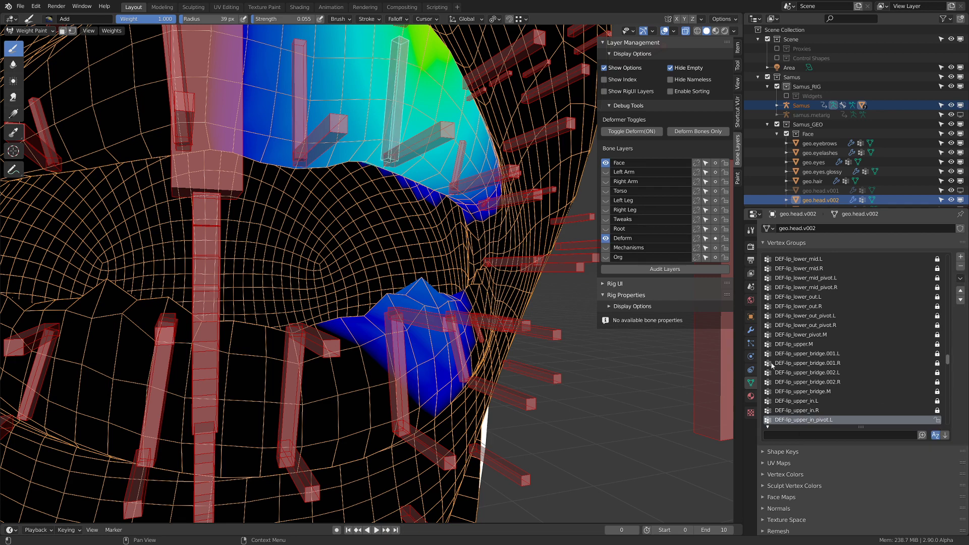
- Add the Unlock Selected command for vertex group locks to Quick Favorites
click(106, 32)
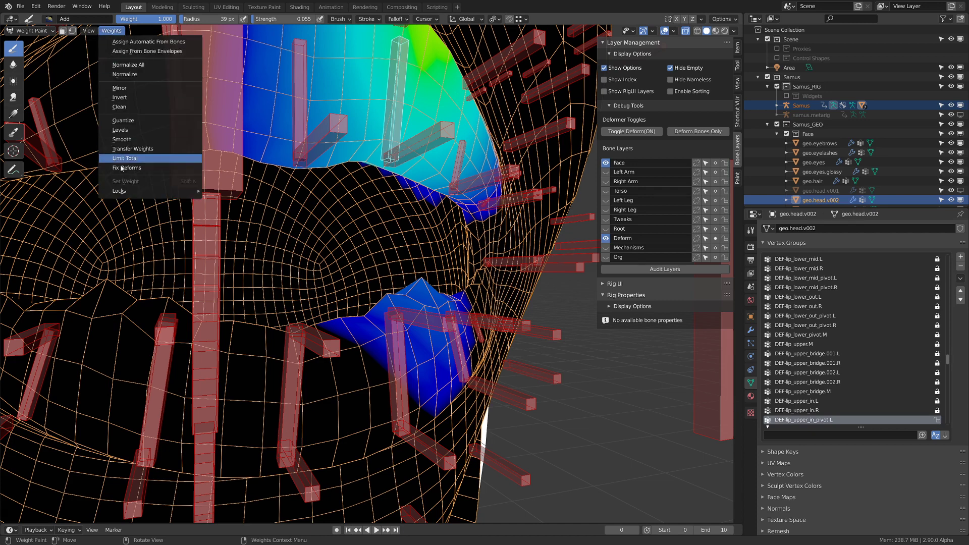
mouse_move(119, 190)
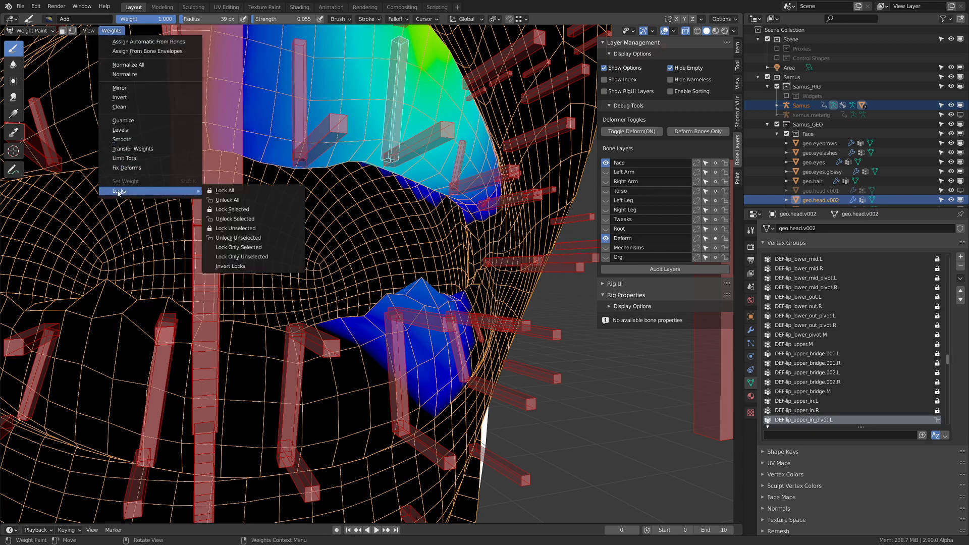
right_click(235, 223)
click(283, 235)
- Unlock the vertex group of the selected upper-lip pivot bone using the Quick Favorites
key(q)
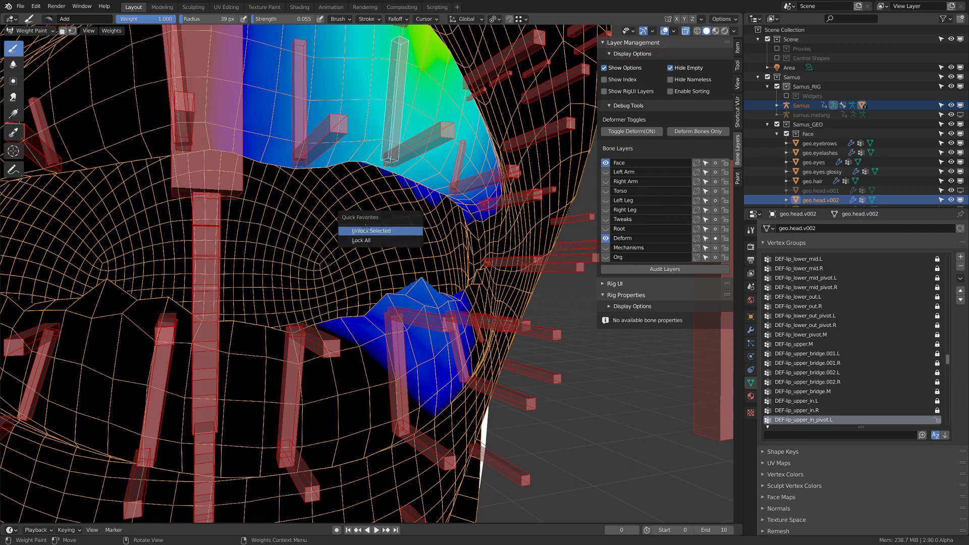
middle_drag(453, 229, 413, 186)
key(q)
key(q)
click(413, 187)
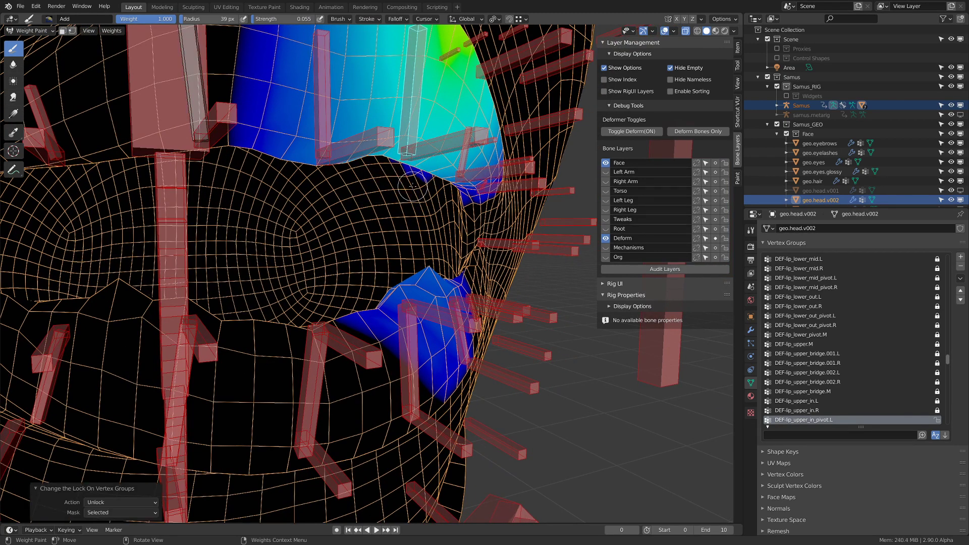
- Undo the last vertex group unlock and show the active tool's brush settings and weight paint options
key(ctrl+z)
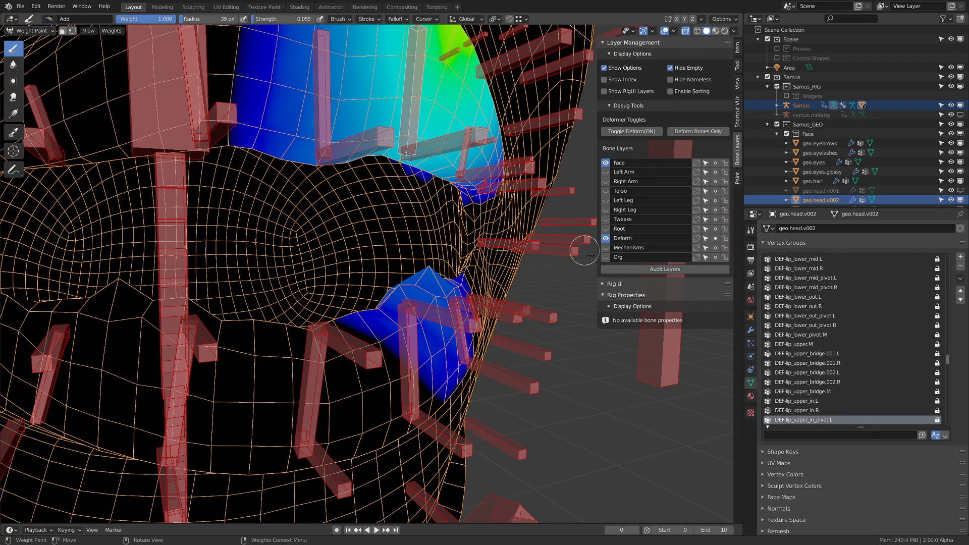
click(739, 69)
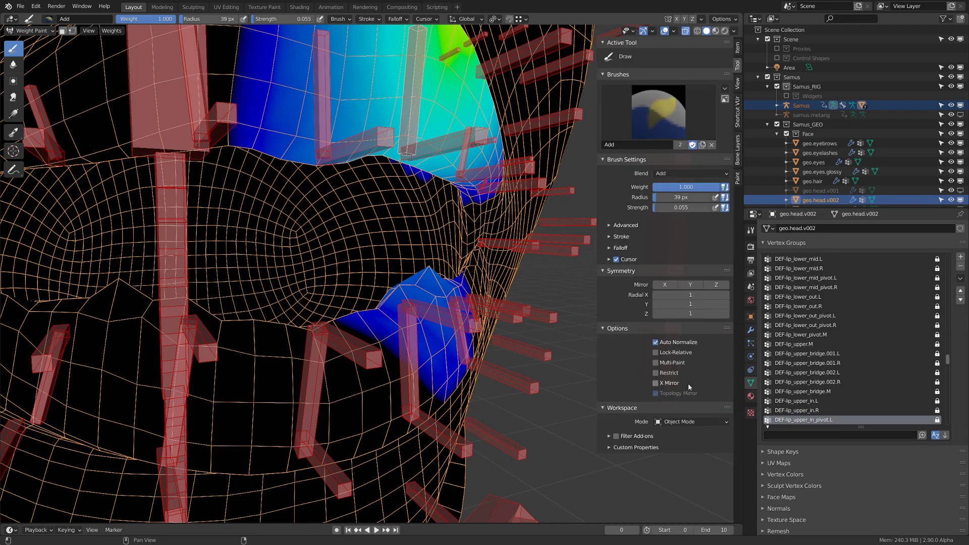
scroll(477, 256, down, 2)
middle_drag(424, 253, 447, 261)
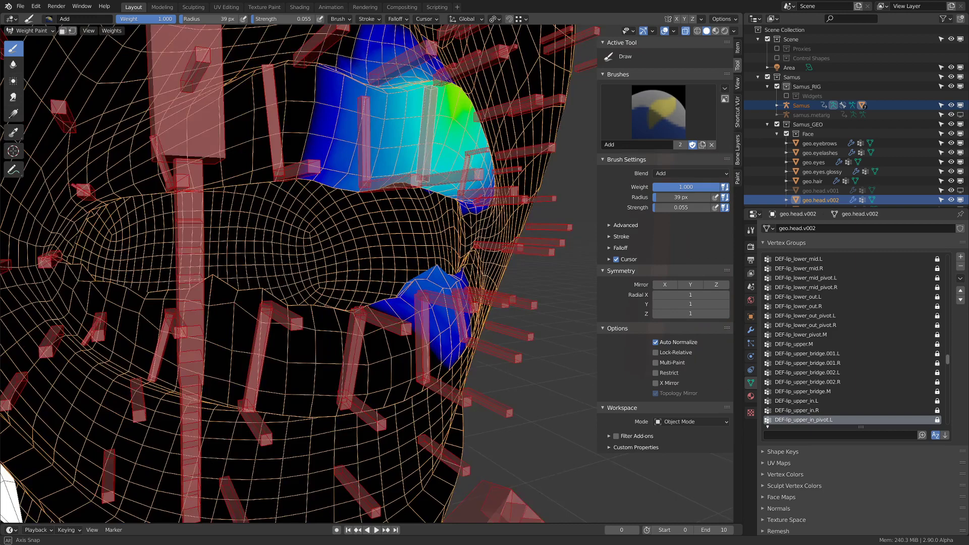
mouse_move(434, 159)
middle_down()
mouse_move(414, 177)
mouse_move(431, 159)
middle_up()
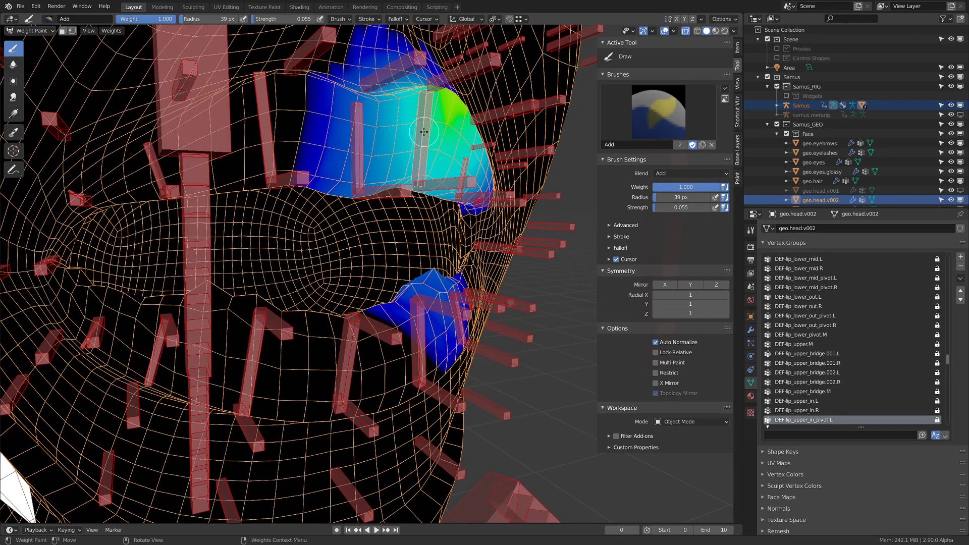
- Switch to the DEF-lip_upper_in_pivot.R bone and back to DEF-lip_upper_in_pivot.L, and unlock that left pivot's vertex group
key(q)
ctrl+click(261, 108)
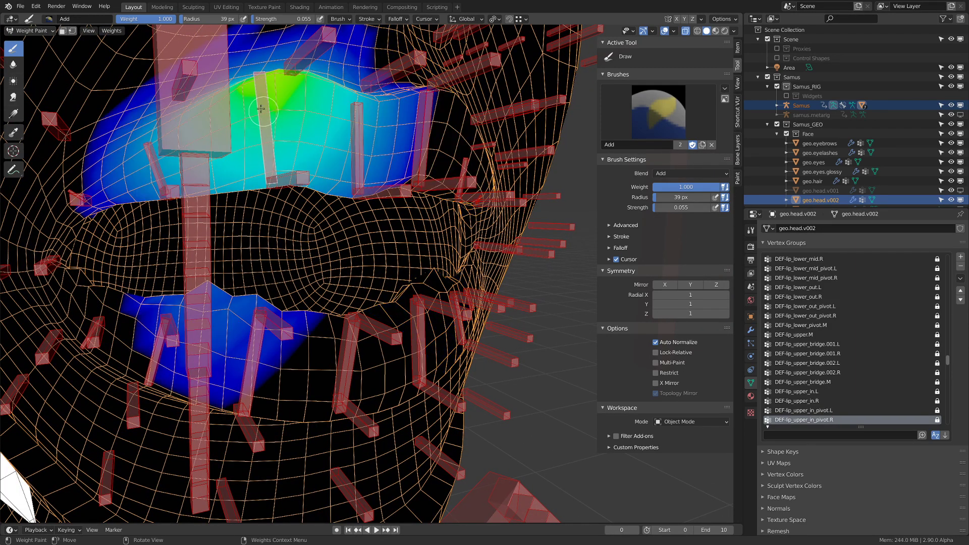
ctrl+click(423, 125)
middle_drag(431, 157, 429, 156)
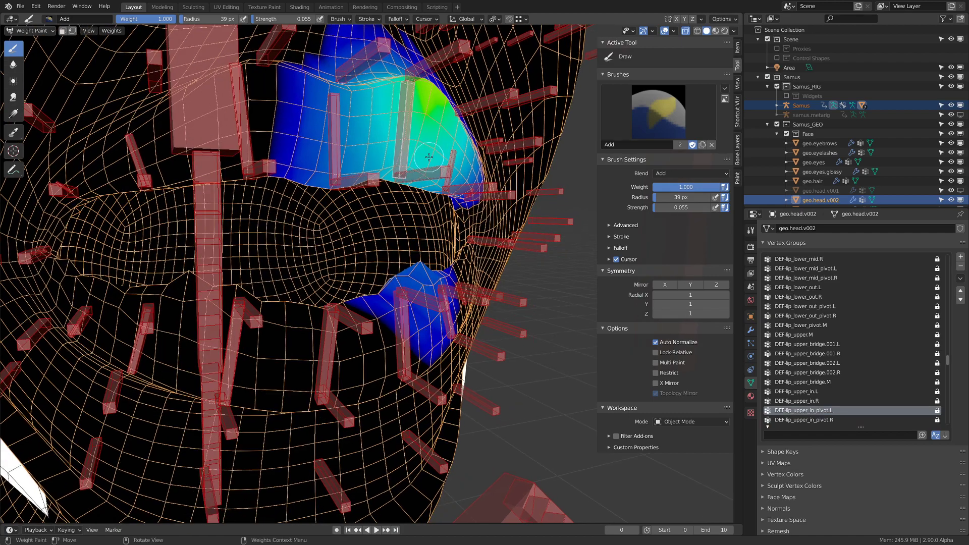
key(q)
click(429, 156)
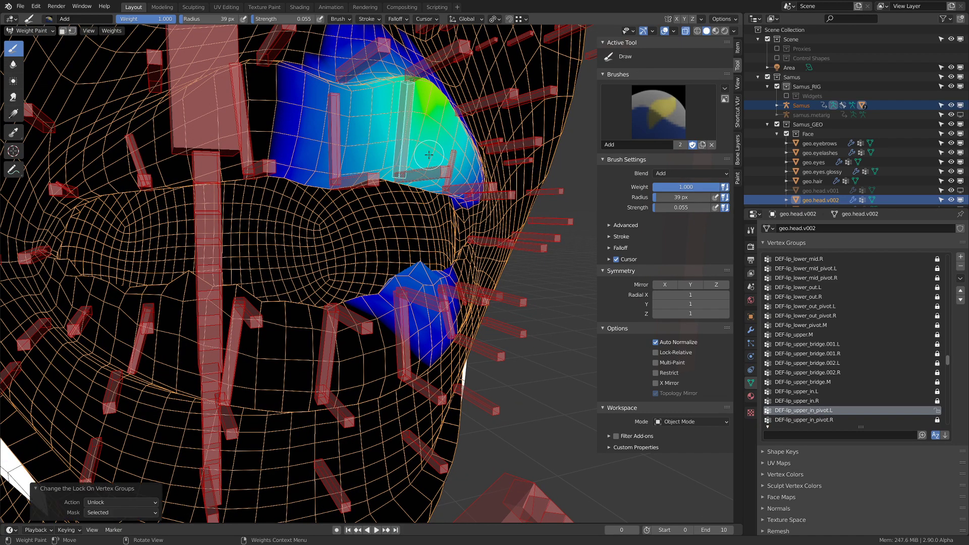
- Select and unlock the left inner upper-lip bone's vertex group, followed by that of the DEF-lip_lower_in.L bone
ctrl+click(435, 176)
key(q)
click(435, 177)
middle_drag(435, 176, 407, 267)
ctrl+click(408, 274)
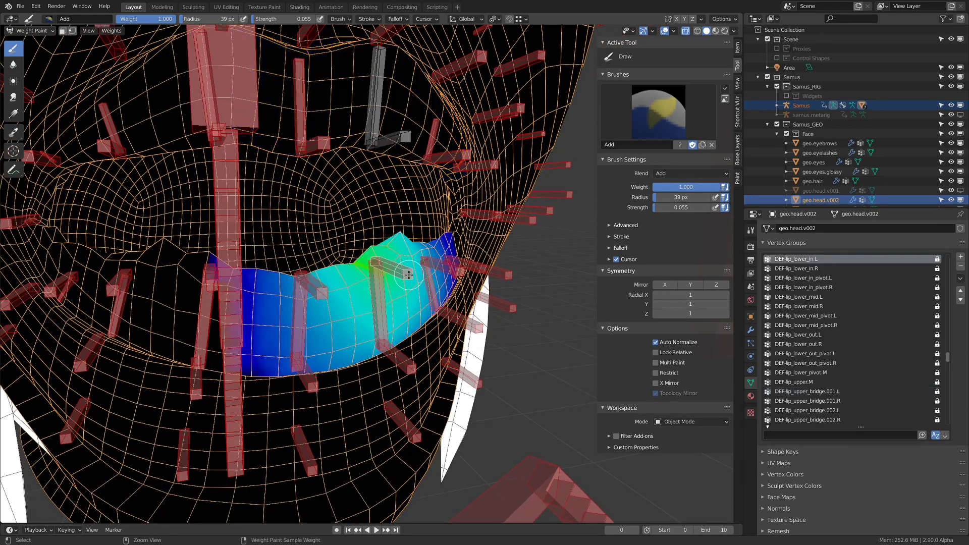
key(q)
click(408, 274)
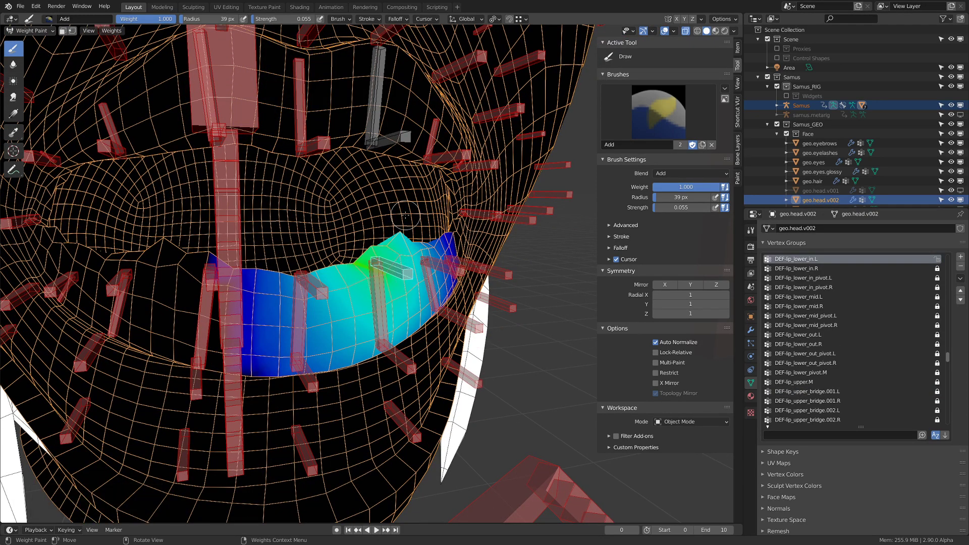
- Review the brush blending modes, keep Add, and set the brush strength to 1.000
middle_drag(405, 216, 385, 251)
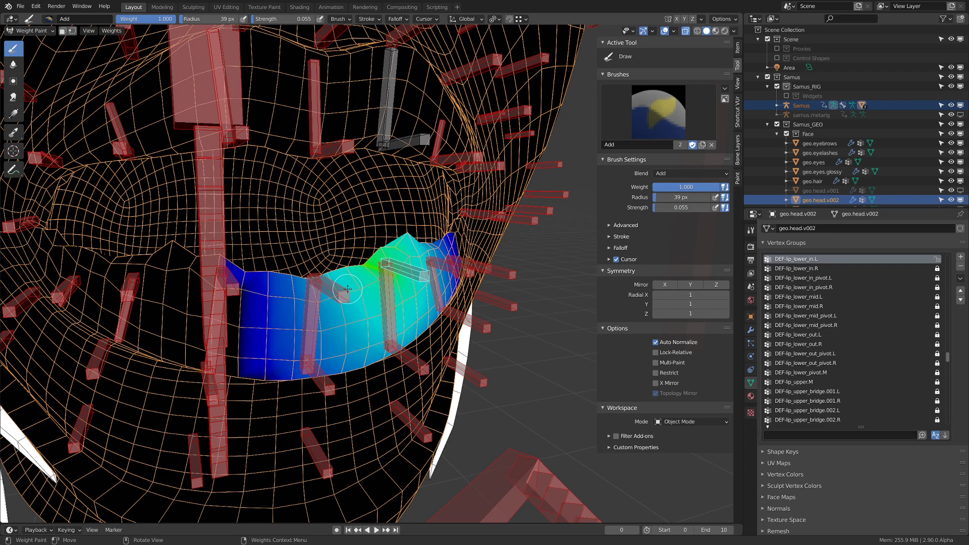
scroll(451, 285, up, 3)
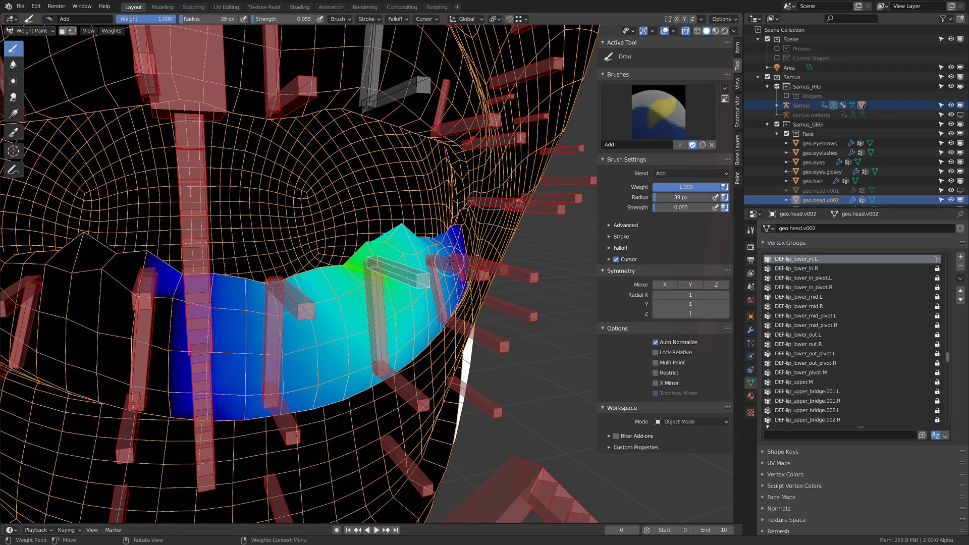
click(690, 174)
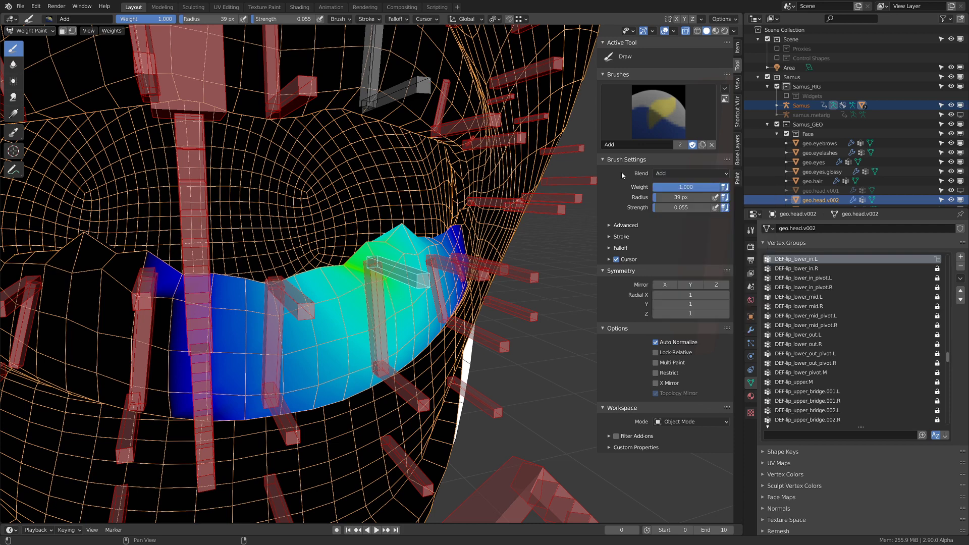
click(673, 175)
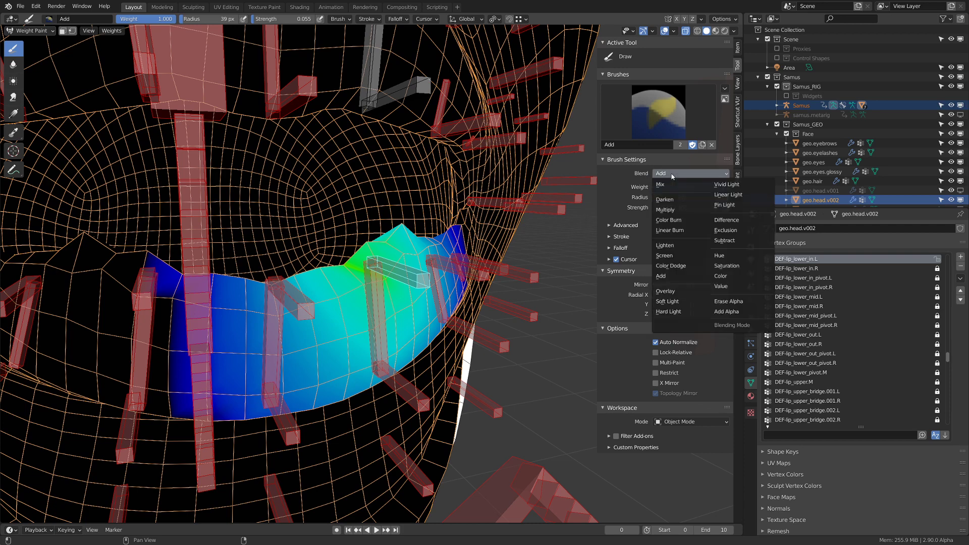
click(678, 276)
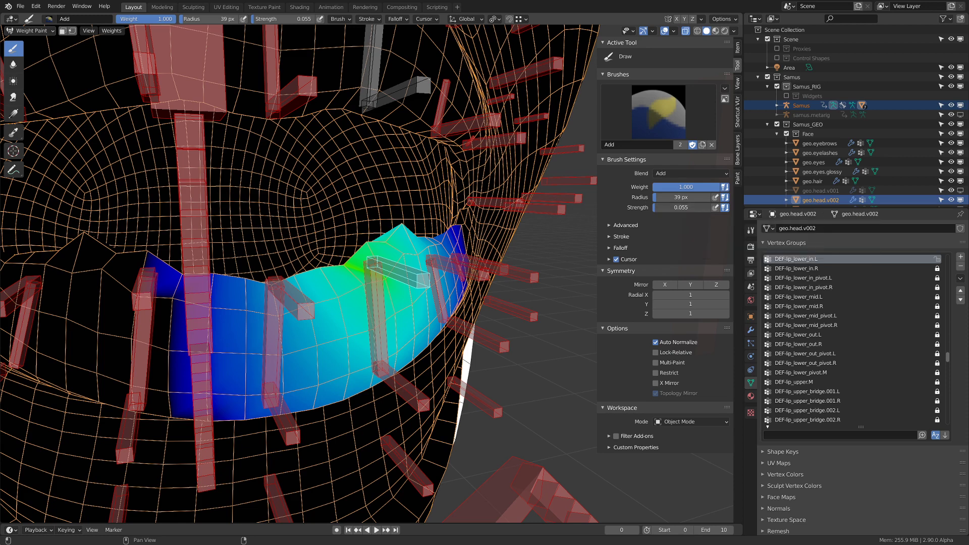
mouse_move(678, 207)
mouse_down()
mouse_move(732, 208)
mouse_move(712, 207)
mouse_up()
- Resize the weight brush to 169 px and reduce it to 52 px over the left lower lip
mouse_move(376, 244)
middle_down()
mouse_move(391, 255)
mouse_move(367, 266)
middle_up()
key(f)
click(406, 272)
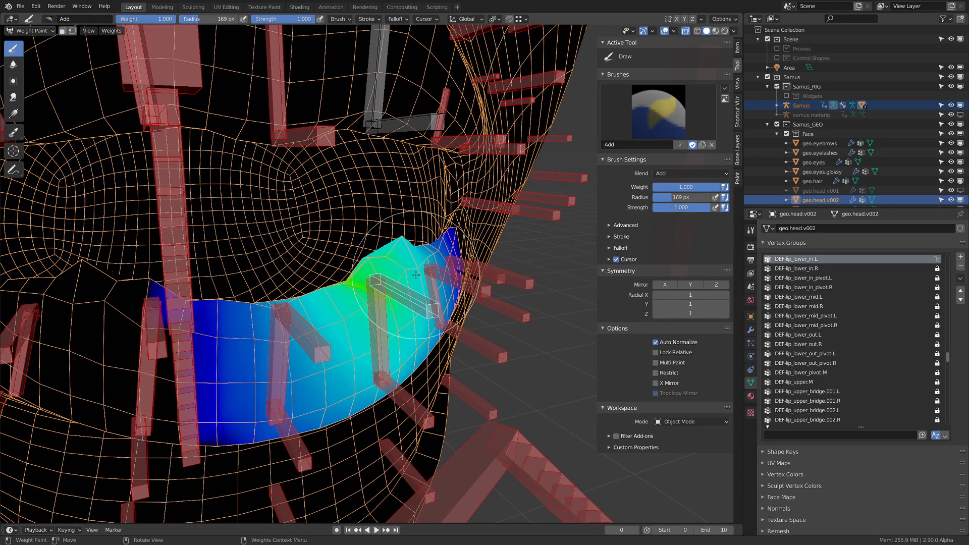
middle_drag(410, 275, 371, 274)
scroll(371, 275, up, 1)
key(f)
click(343, 274)
- Examine the left lower-lip weights closely, comparing DEF-lip_lower_in.L with DEF-lip_lower_in_pivot.L and ending on DEF-lip_lower_in.L
scroll(368, 255, up, 4)
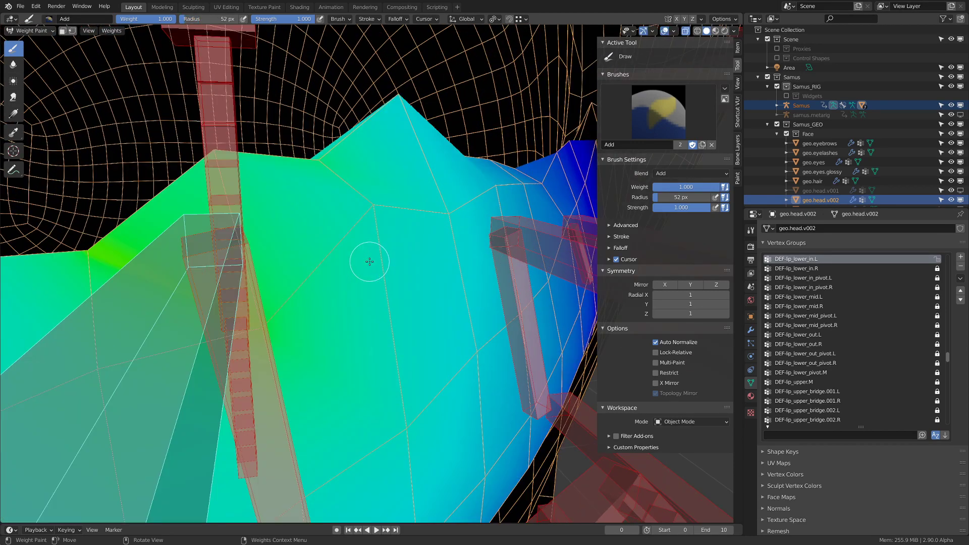
scroll(371, 206, down, 2)
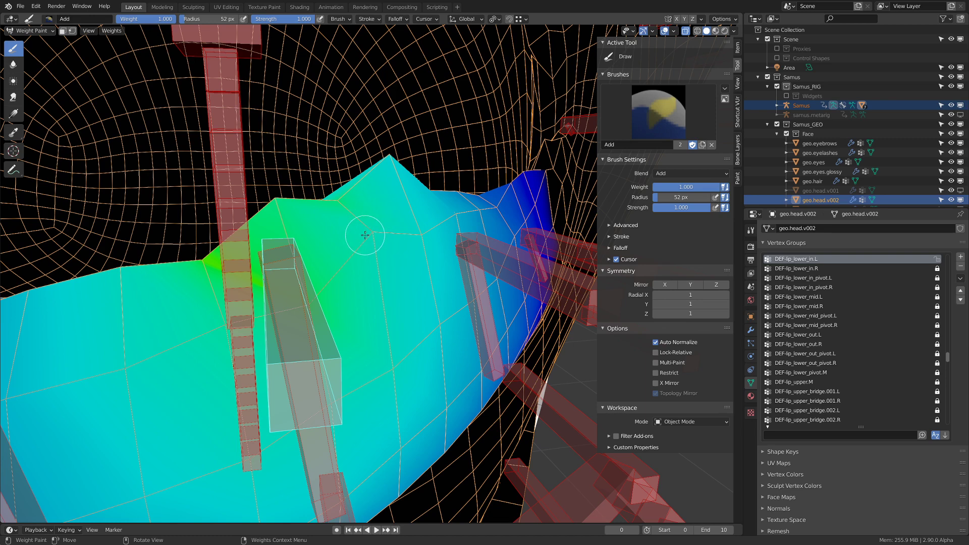
middle_drag(365, 235, 372, 253)
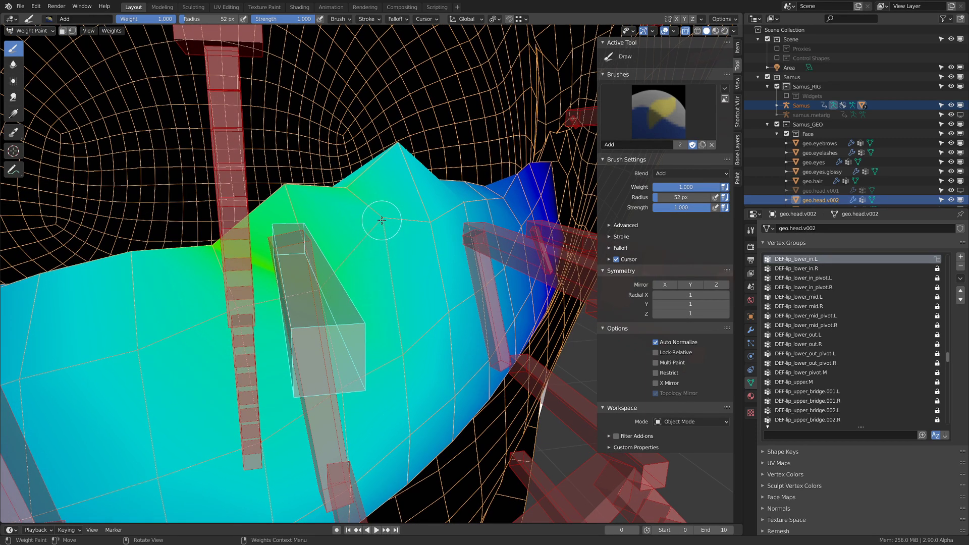
scroll(381, 221, down, 2)
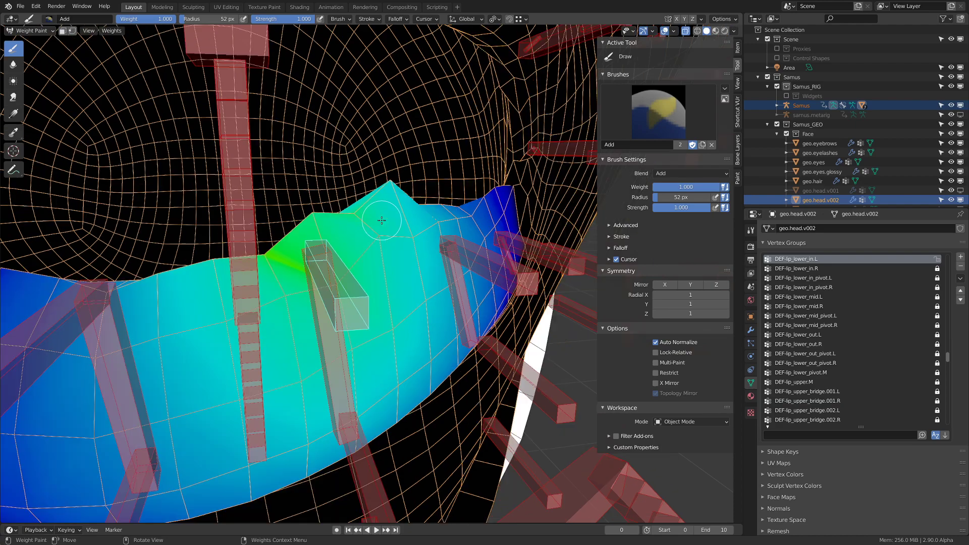
middle_drag(387, 262, 388, 255)
scroll(389, 246, down, 3)
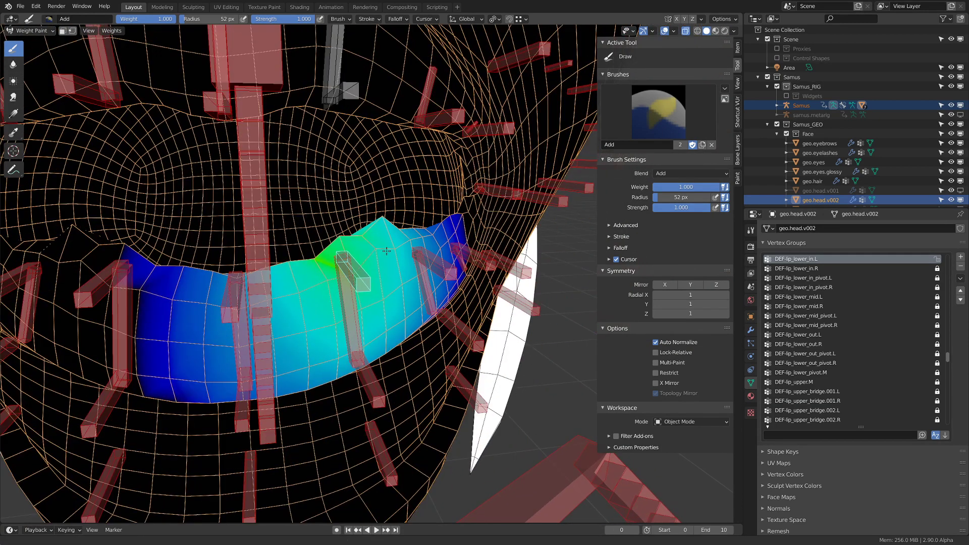
scroll(387, 254, up, 2)
ctrl+click(348, 319)
middle_drag(348, 319, 351, 308)
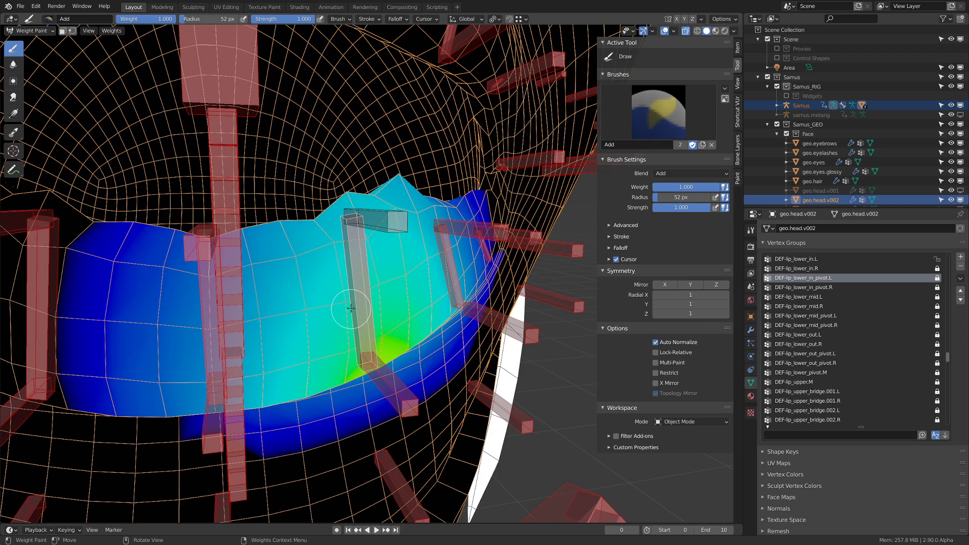
middle_drag(405, 208, 368, 217)
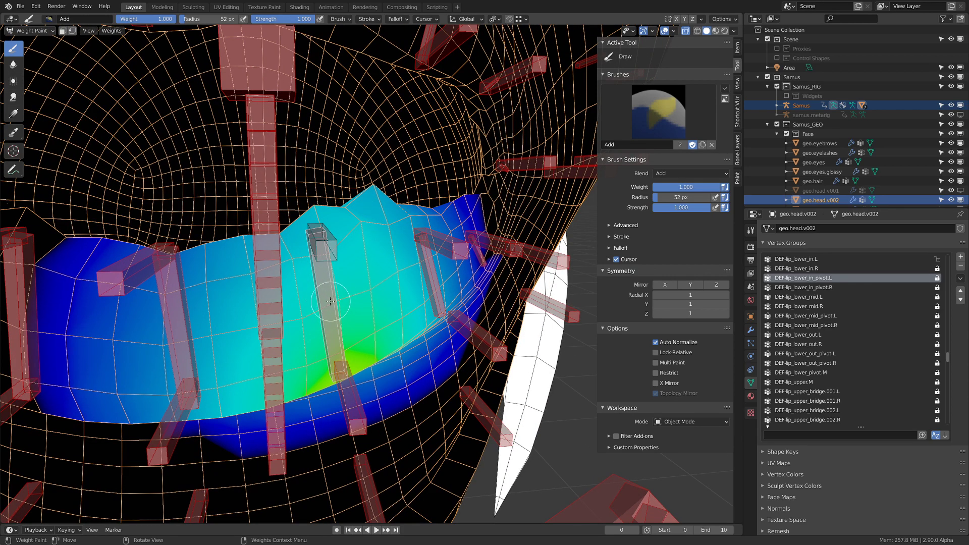
middle_drag(357, 264, 372, 252)
ctrl+click(330, 260)
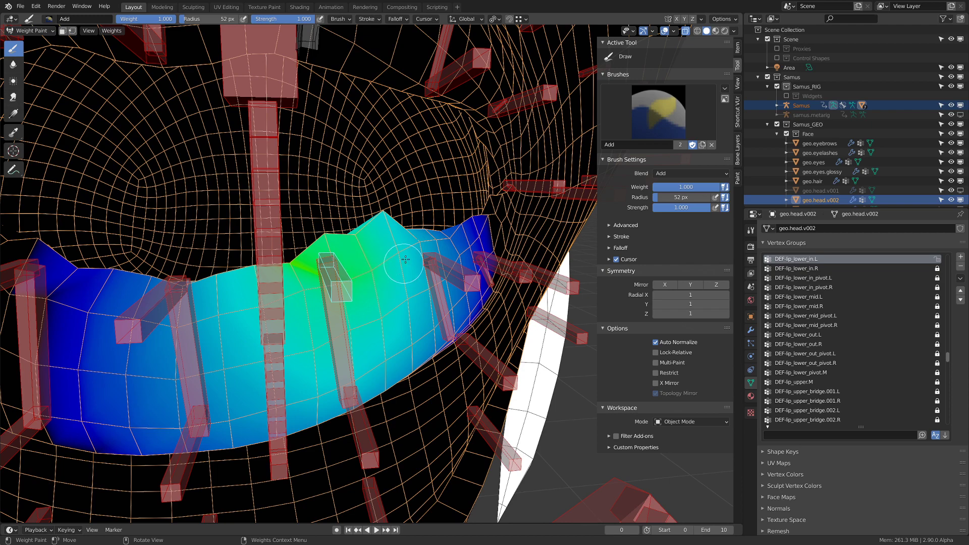
- Set the brush radius to 165 px and paint a stroke of DEF-lip_lower_in.L weight across the left lower lip
middle_drag(405, 260, 398, 223)
middle_drag(379, 106, 382, 143)
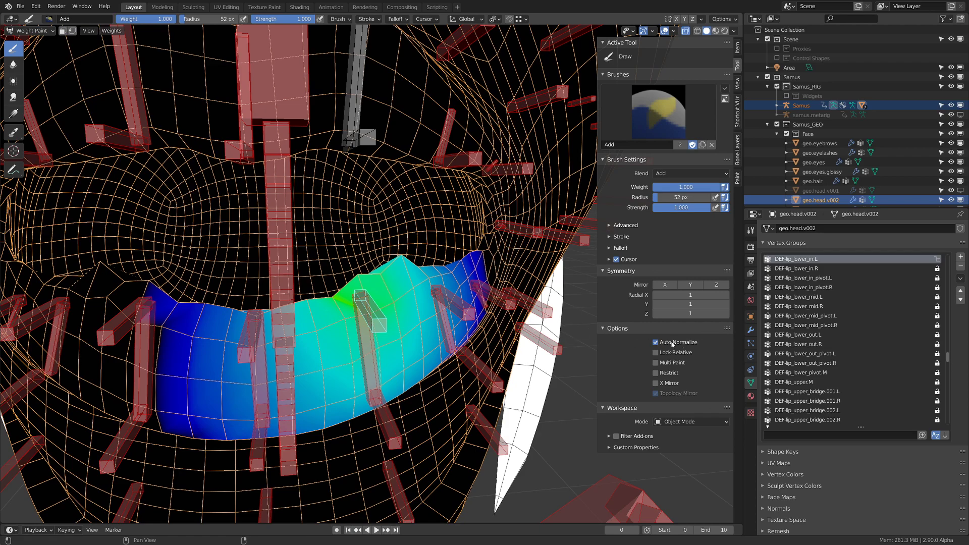
scroll(405, 298, up, 5)
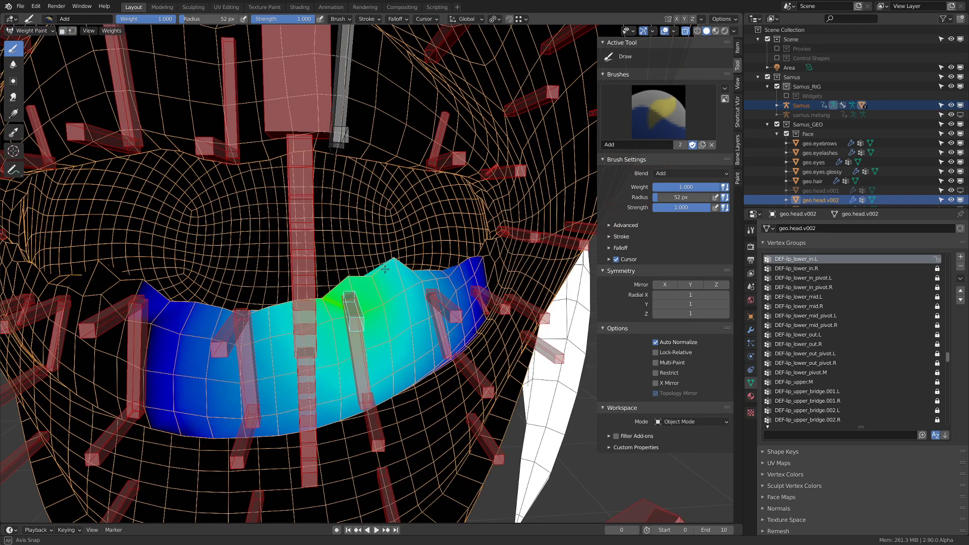
scroll(405, 298, down, 3)
key(f)
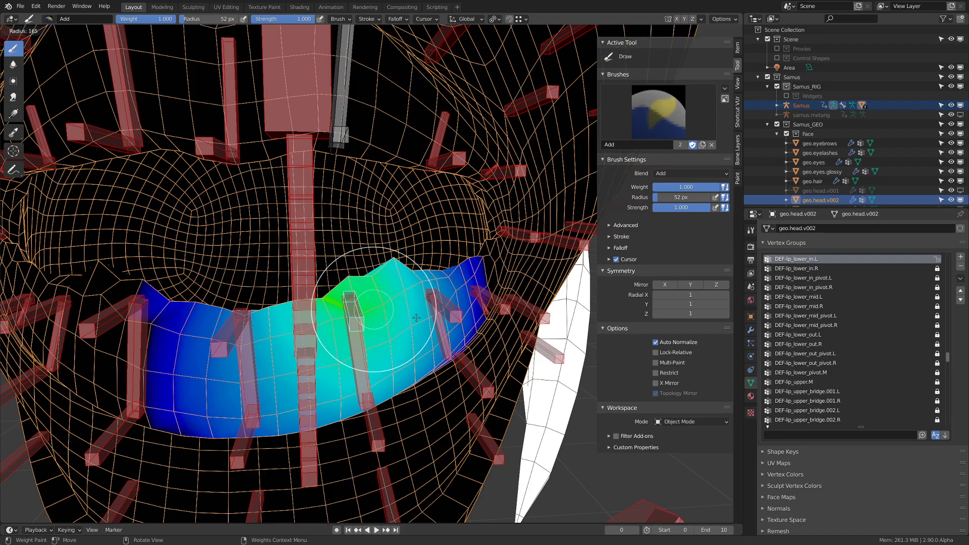
click(436, 308)
mouse_move(419, 307)
mouse_down()
mouse_move(398, 293)
mouse_move(358, 311)
mouse_move(390, 300)
mouse_up()
- Check the painted weights around the mouth, switch the head mesh to Edit Mode, and select vertices down the middle of the lower lip
mouse_move(389, 299)
middle_down()
mouse_move(398, 314)
mouse_move(495, 305)
mouse_move(517, 315)
mouse_move(449, 298)
middle_up()
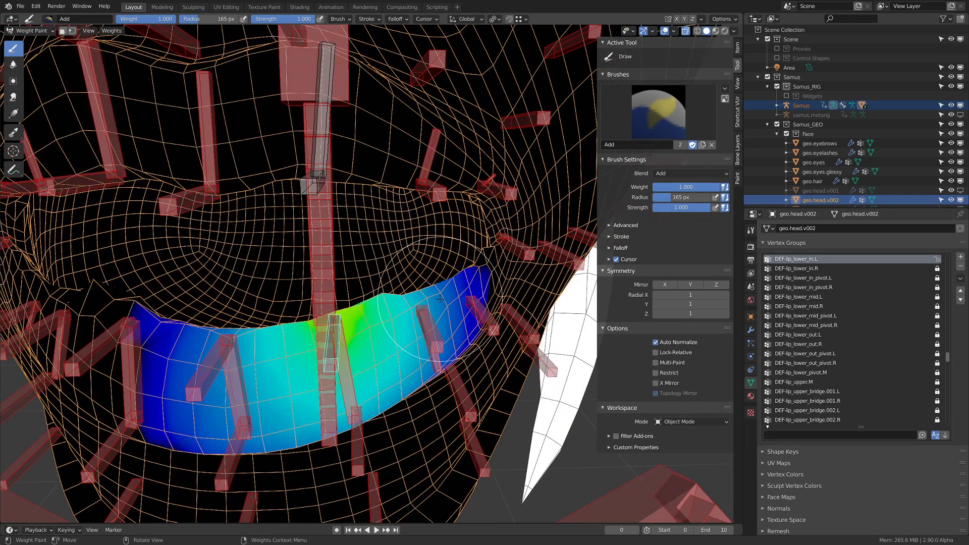
mouse_move(355, 330)
middle_down()
mouse_move(525, 325)
mouse_move(376, 301)
mouse_move(396, 292)
middle_up()
scroll(527, 324, up, 5)
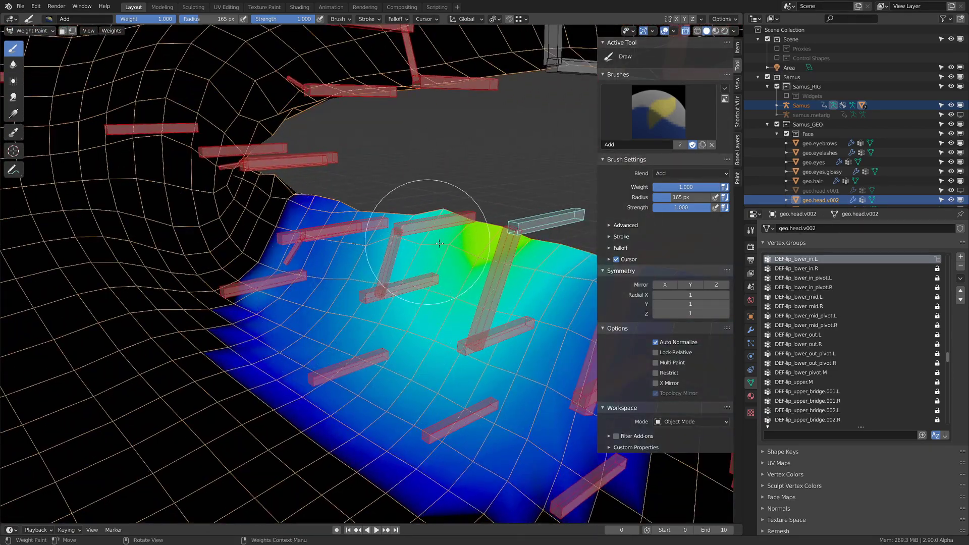
mouse_move(480, 227)
middle_down()
mouse_move(465, 271)
mouse_move(434, 212)
mouse_move(440, 227)
mouse_move(429, 242)
middle_up()
scroll(481, 206, down, 4)
scroll(444, 272, up, 2)
key(ctrl+Tab)
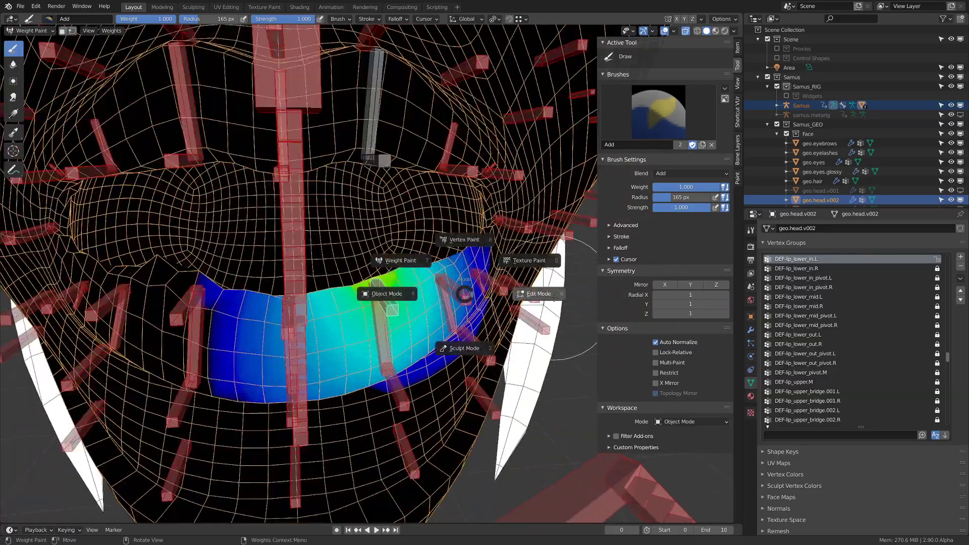
click(553, 298)
middle_drag(454, 287, 363, 277)
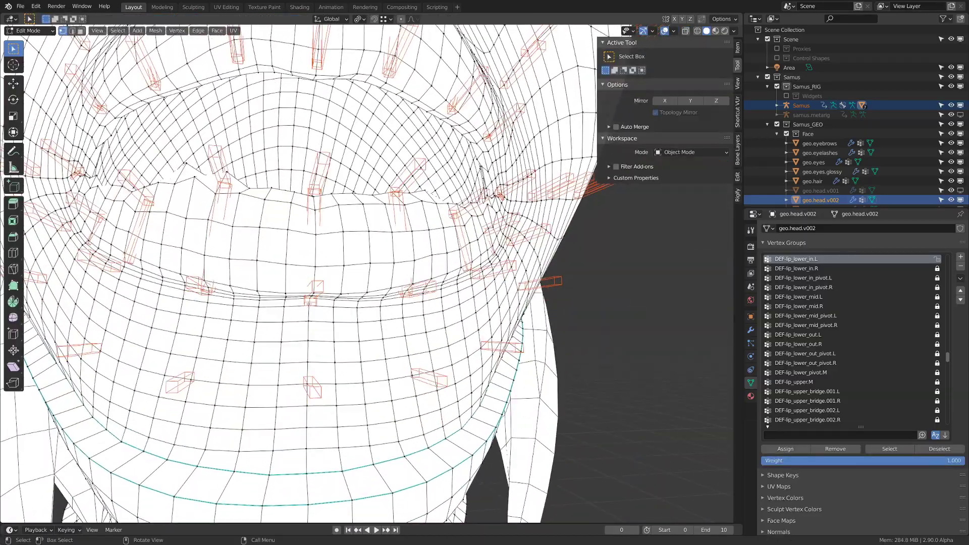
middle_drag(342, 310, 536, 273)
click(468, 187)
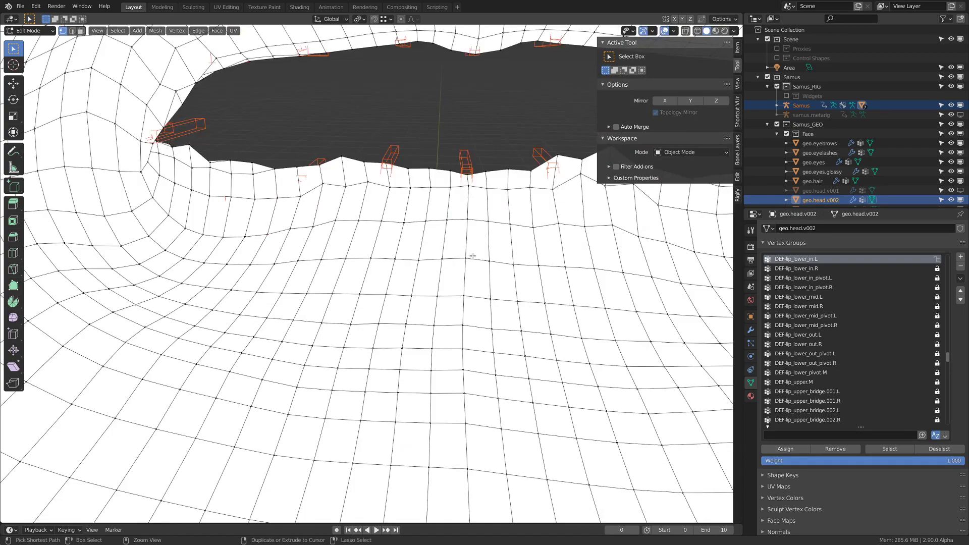
ctrl+click(466, 258)
- Grow the vertex selection repeatedly until it covers the whole lower lip and the chin area
scroll(541, 253, down, 6)
key(ctrl+KP_Add)
key(ctrl+KP_Add)
key(ctrl+KP_Add)
key(ctrl+KP_Add)
key(ctrl+KP_Add)
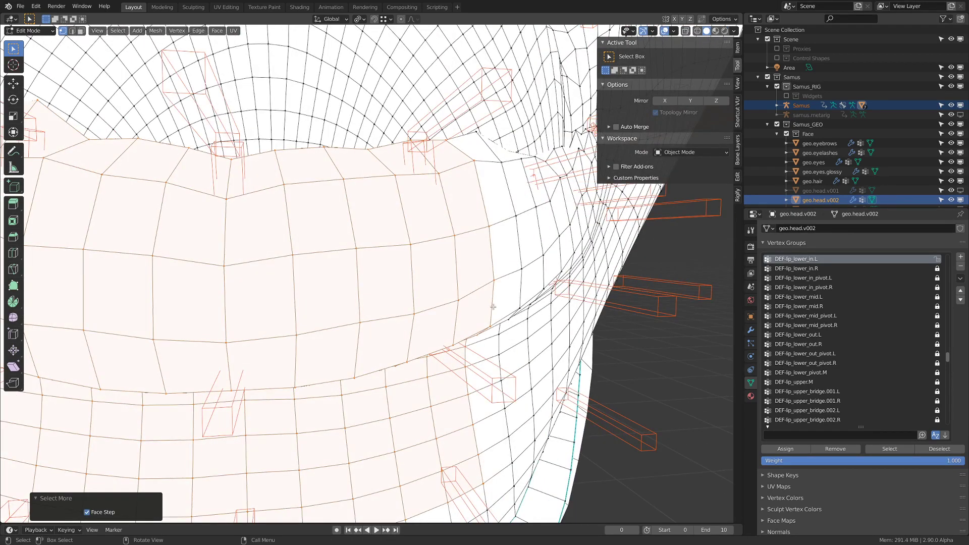
key(ctrl+KP_Add)
key(ctrl+KP_Add)
key(ctrl+KP_Add)
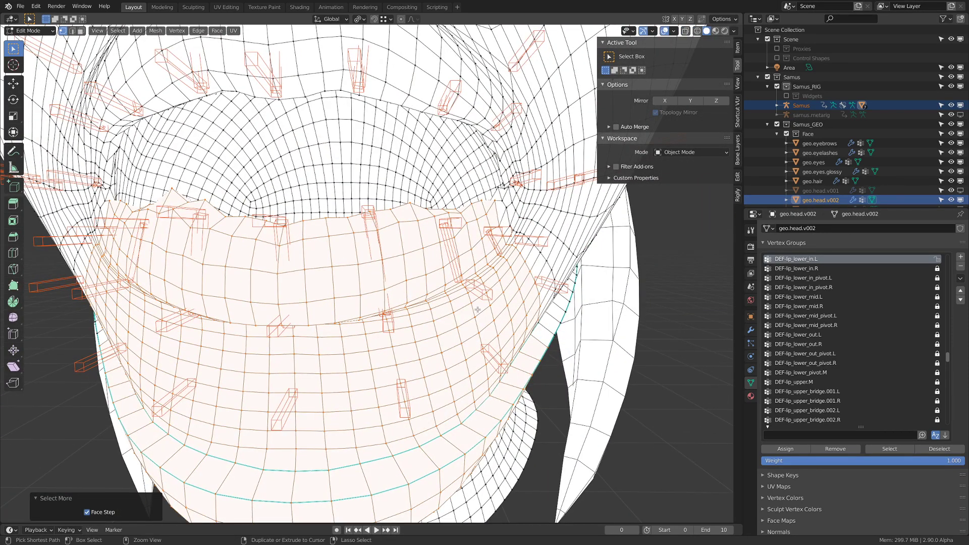
- Return the head mesh to Weight Paint mode and enable face selection masking for the selected lower-lip region
middle_drag(478, 310, 287, 173)
key(ctrl+Tab)
click(429, 269)
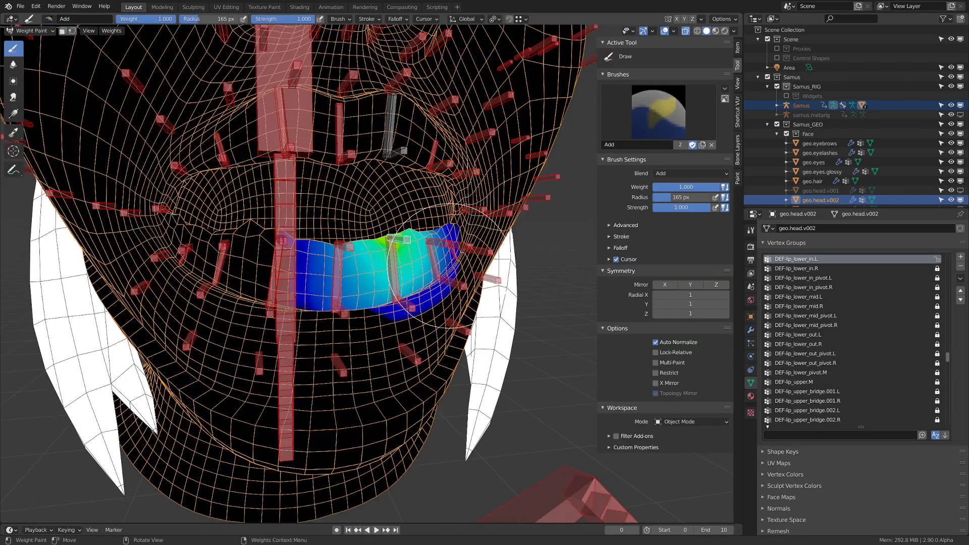
click(66, 31)
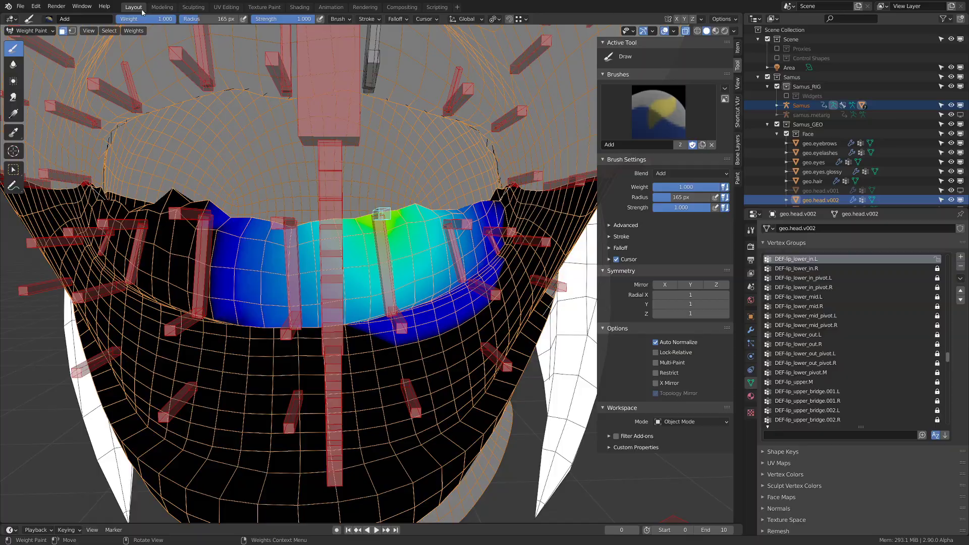
- Compare vertex selection masking with face selection masking on the lower-lip region, ending with face selection masking active
click(72, 31)
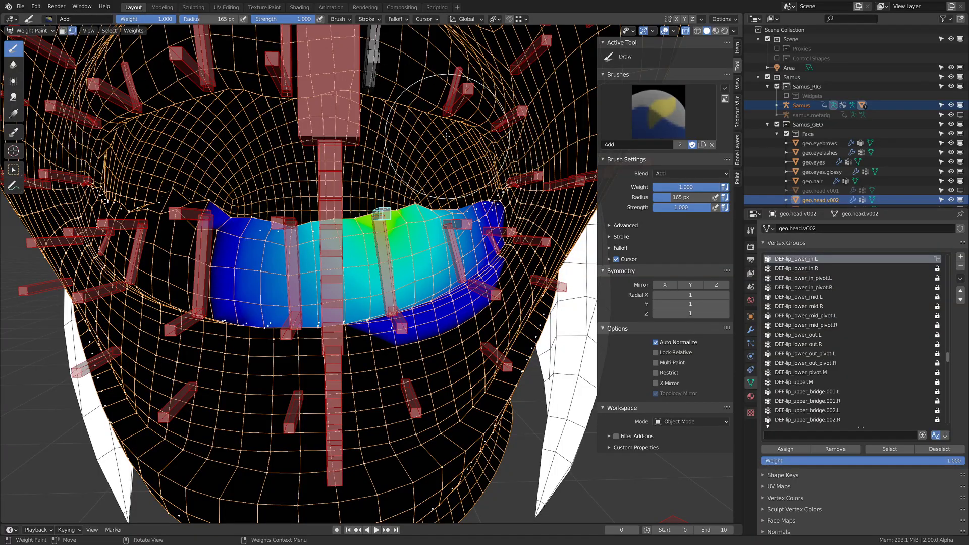
middle_drag(445, 121, 354, 131)
mouse_move(430, 106)
middle_down()
mouse_move(373, 111)
mouse_move(416, 151)
mouse_move(353, 116)
middle_up()
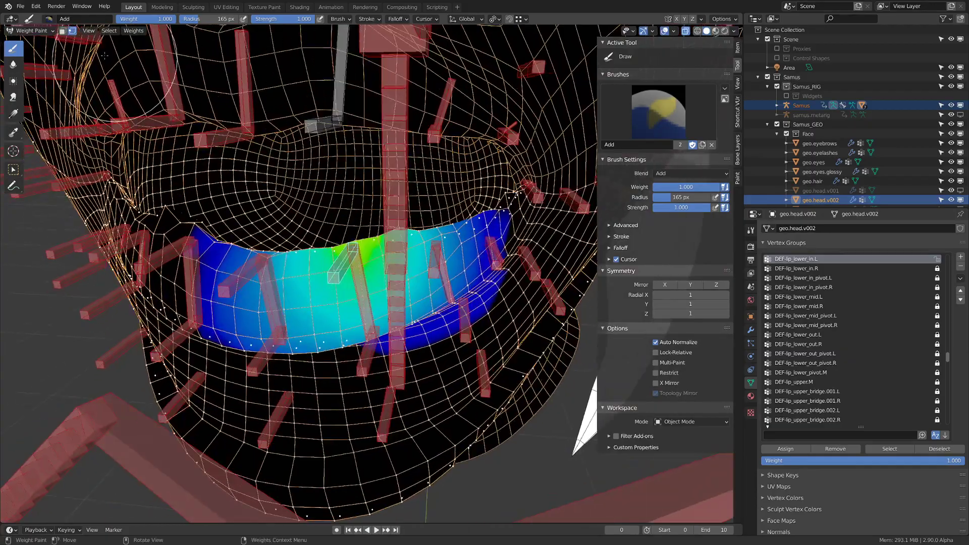
click(63, 31)
mouse_move(353, 152)
middle_down()
mouse_move(414, 182)
mouse_move(383, 187)
mouse_move(402, 194)
mouse_move(321, 135)
middle_up()
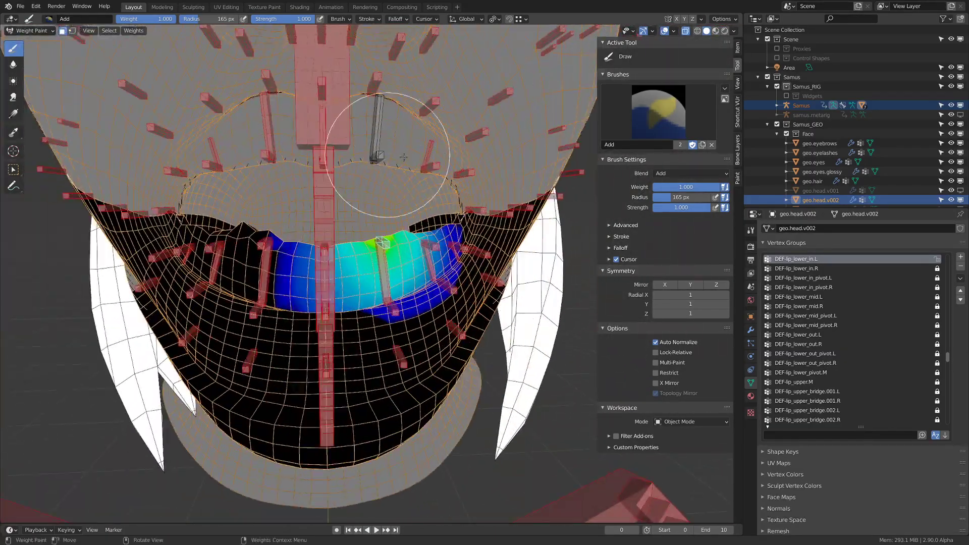
middle_drag(391, 157, 303, 186)
mouse_move(473, 191)
middle_down()
mouse_move(520, 200)
mouse_move(528, 220)
middle_up()
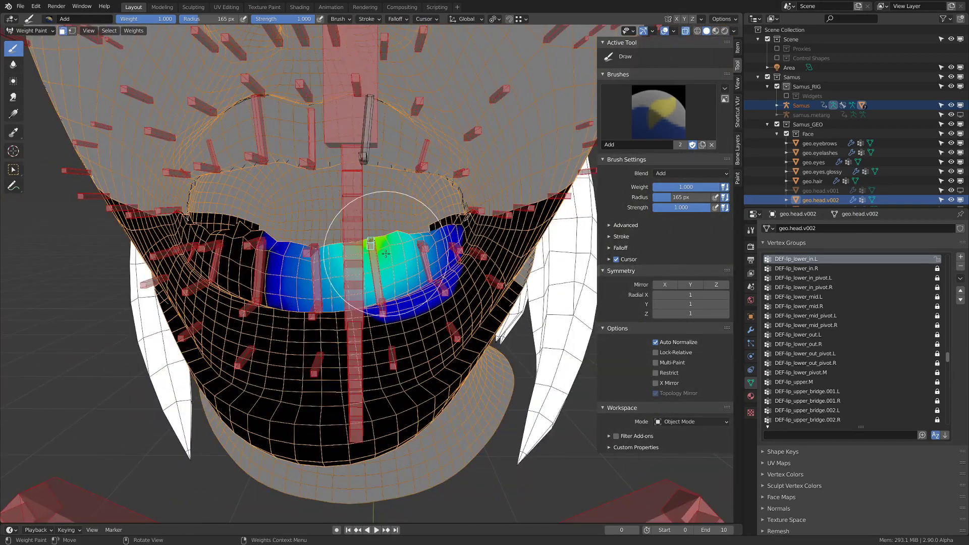
mouse_move(480, 263)
middle_down()
mouse_move(421, 273)
mouse_move(416, 245)
middle_up()
middle_drag(469, 134, 475, 195)
mouse_move(320, 275)
middle_down()
mouse_move(354, 272)
mouse_move(262, 270)
mouse_move(305, 268)
middle_up()
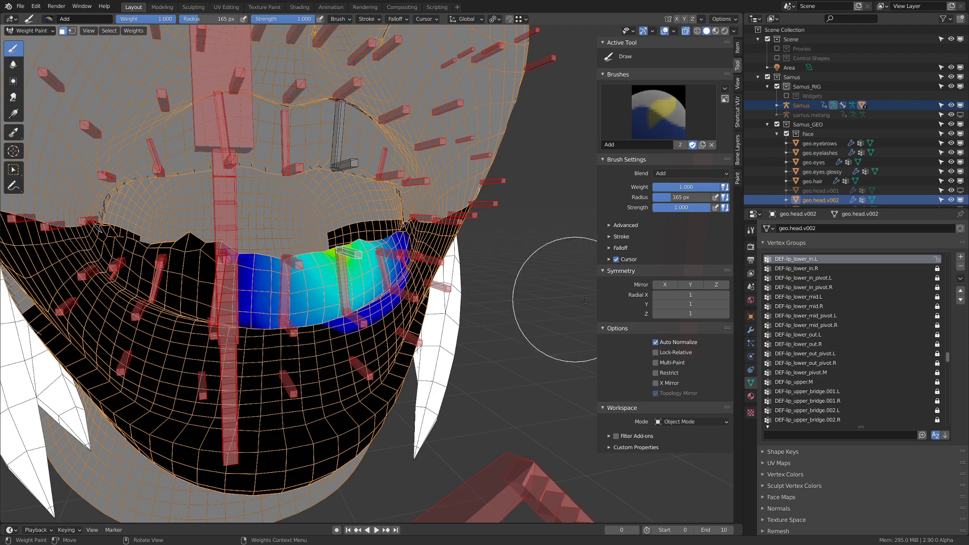
- Paint test strokes of DEF-lip_lower_in.L weight over the face and masked chin area with the 165 px Add brush
mouse_move(552, 346)
middle_down()
mouse_move(347, 283)
mouse_move(361, 276)
mouse_move(353, 268)
mouse_move(445, 265)
mouse_move(484, 276)
middle_up()
mouse_move(484, 277)
mouse_down()
mouse_move(411, 234)
mouse_move(394, 245)
mouse_move(357, 183)
mouse_move(370, 199)
mouse_up()
mouse_move(536, 227)
middle_down()
mouse_move(346, 234)
mouse_move(332, 303)
mouse_move(305, 265)
middle_up()
scroll(332, 302, down, 3)
mouse_move(298, 366)
mouse_down()
mouse_move(309, 377)
mouse_move(318, 342)
mouse_move(418, 360)
mouse_up()
mouse_move(425, 360)
middle_down()
mouse_move(390, 381)
mouse_move(493, 361)
mouse_move(486, 354)
middle_up()
scroll(492, 361, up, 2)
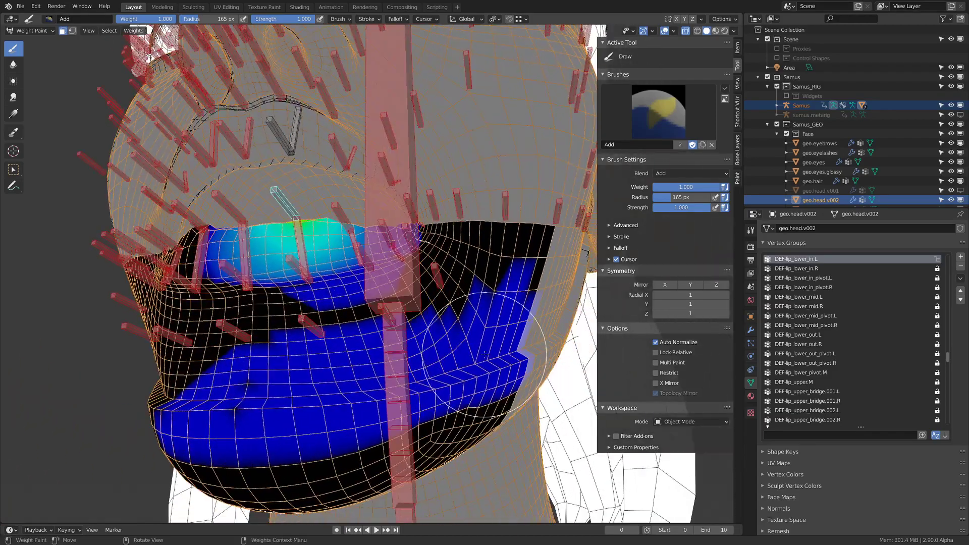
mouse_move(348, 370)
mouse_down()
mouse_move(263, 347)
mouse_move(357, 366)
mouse_up()
mouse_move(355, 363)
middle_down()
mouse_move(308, 353)
mouse_move(497, 303)
middle_up()
middle_drag(441, 361, 362, 337)
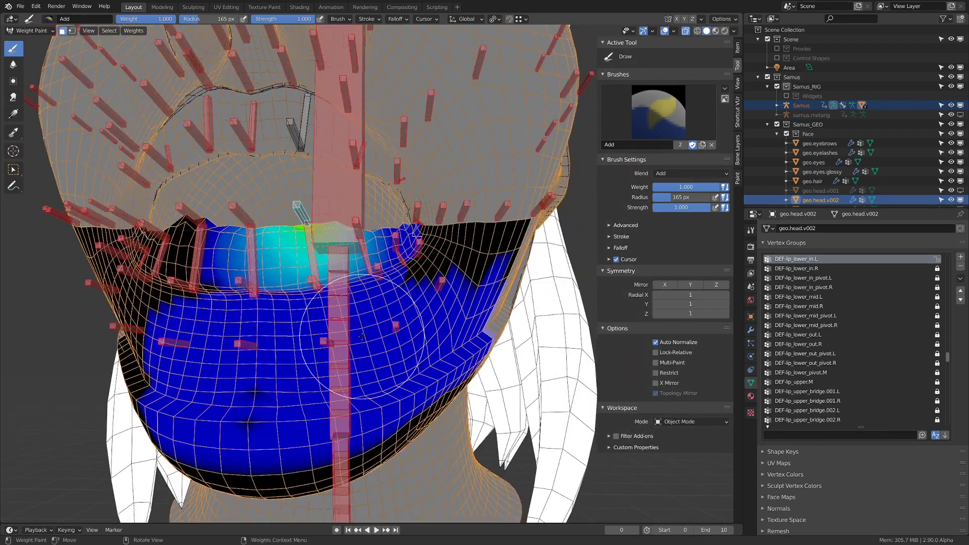
- Remove the test weight strokes from the chin and check the lower-lip weights from several angles
mouse_move(378, 339)
ctrl+mouse_down()
mouse_move(222, 328)
mouse_move(404, 353)
ctrl+mouse_up()
ctrl+drag(328, 410, 399, 368)
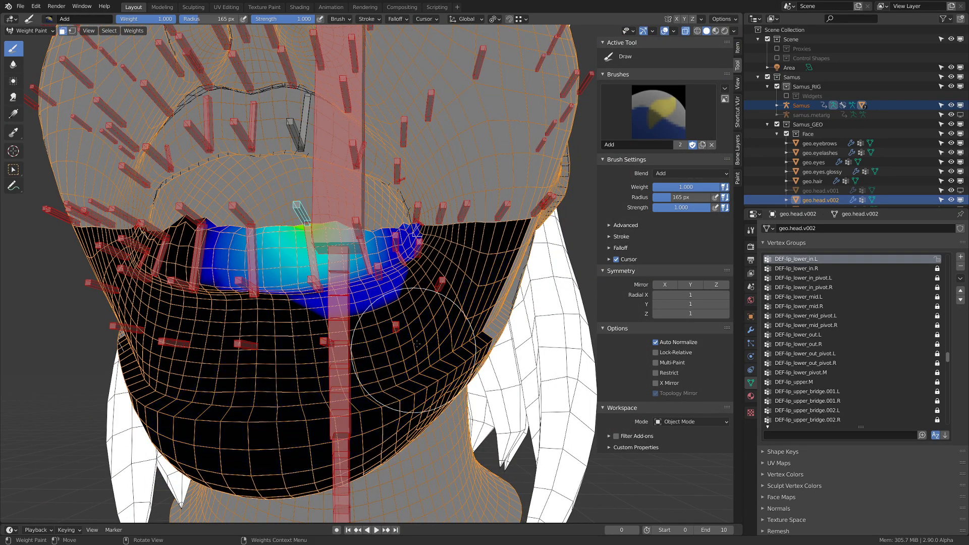
mouse_move(404, 361)
middle_down()
mouse_move(441, 356)
mouse_move(384, 347)
middle_up()
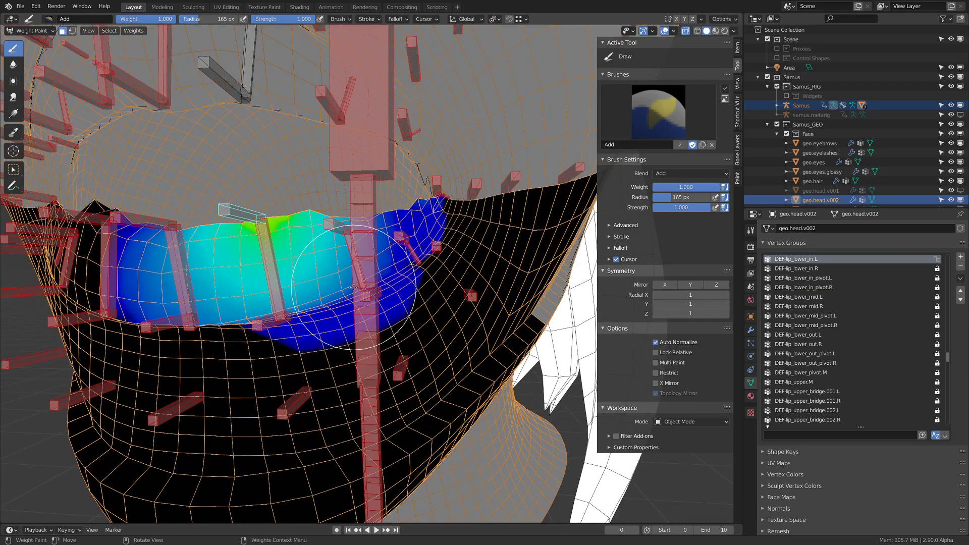
middle_drag(353, 287, 380, 330)
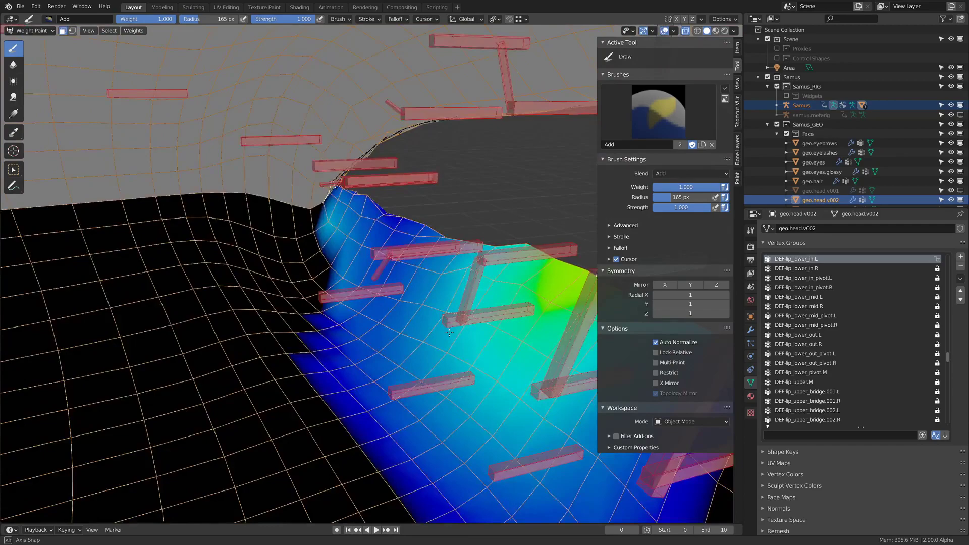
middle_drag(449, 332, 323, 303)
ctrl+middle_drag(323, 303, 326, 344)
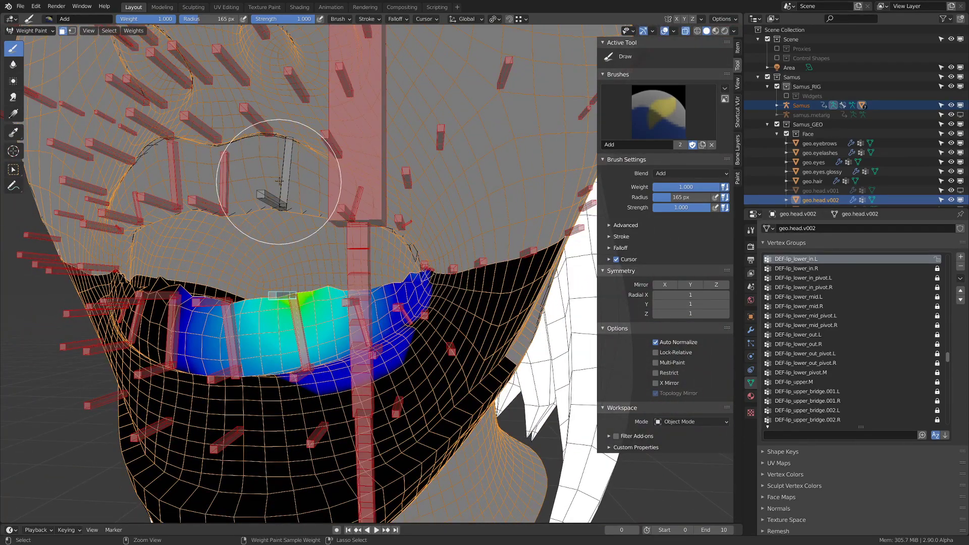
- Try to pick the left inner upper-lip bone while face selection masking is enabled
ctrl+click(286, 175)
key(ctrl+z)
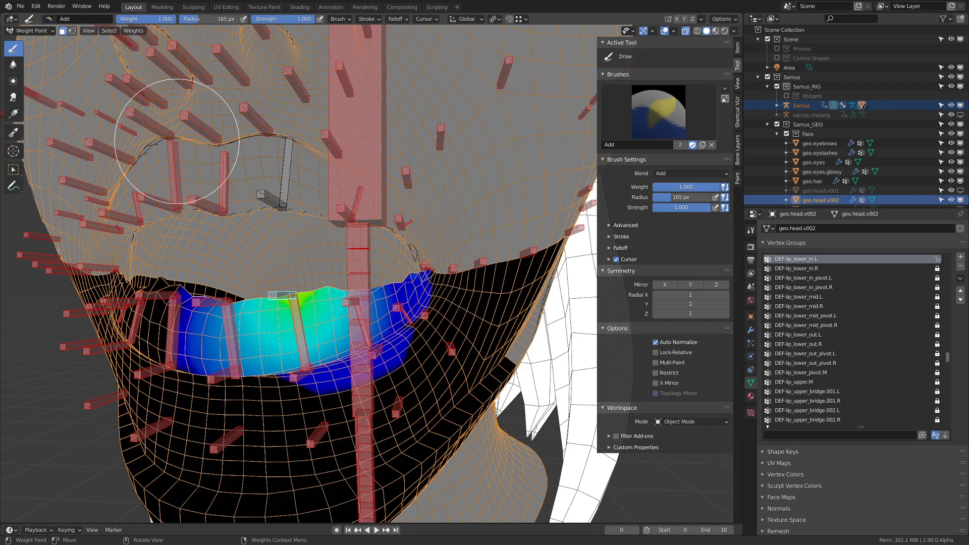
middle_drag(295, 190, 294, 178)
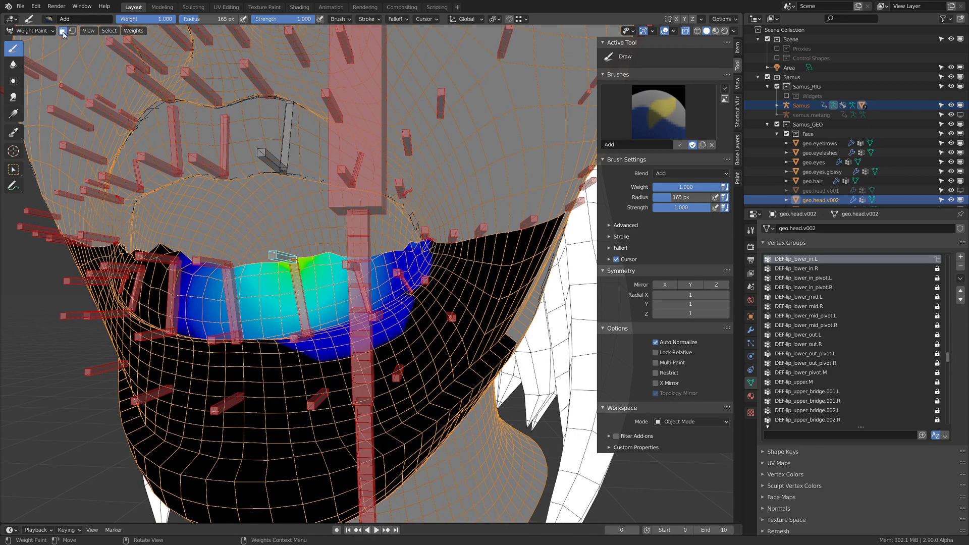
middle_drag(353, 147, 318, 156)
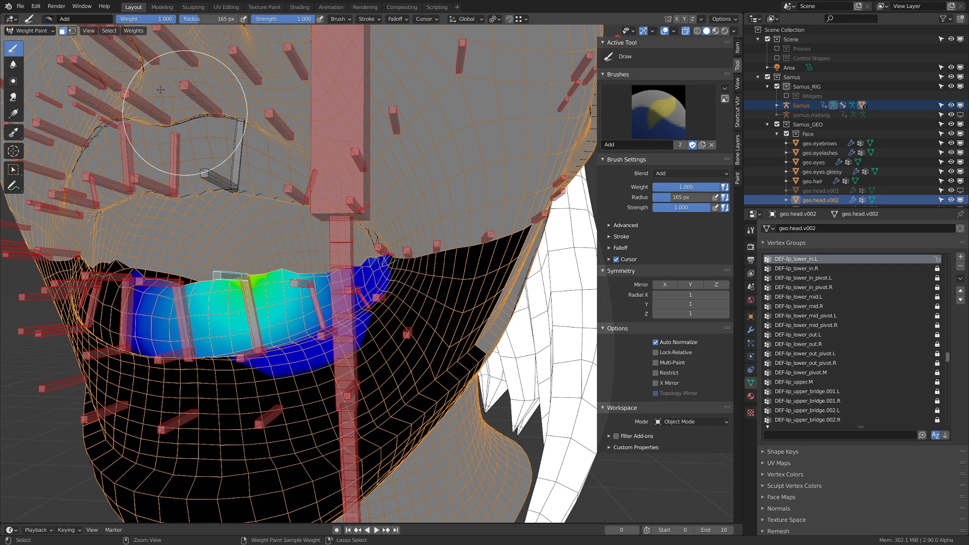
- Disable face selection masking and pick the DEF-lip_upper_in_pivot.L bone, followed by the DEF-lip_lower_in_pivot.L bone
click(63, 31)
ctrl+click(237, 151)
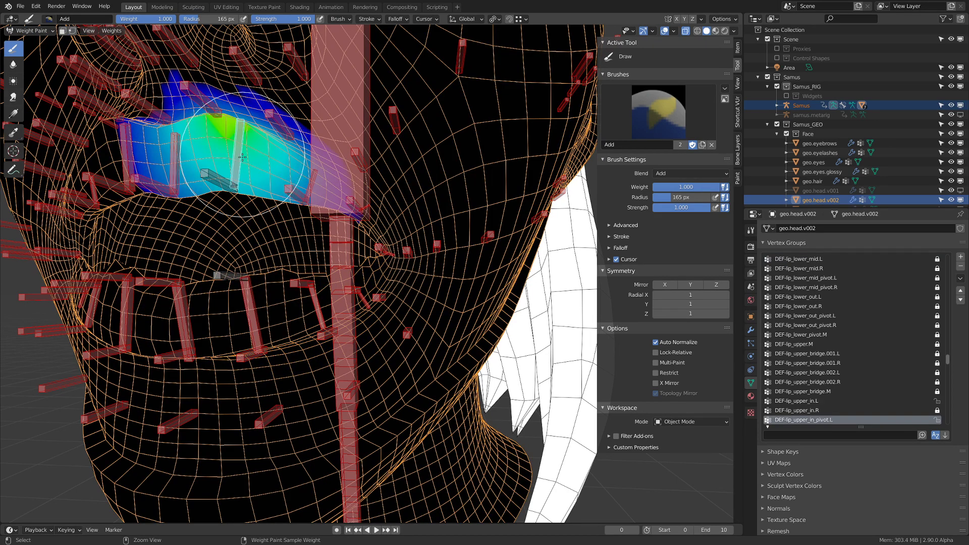
ctrl+click(255, 325)
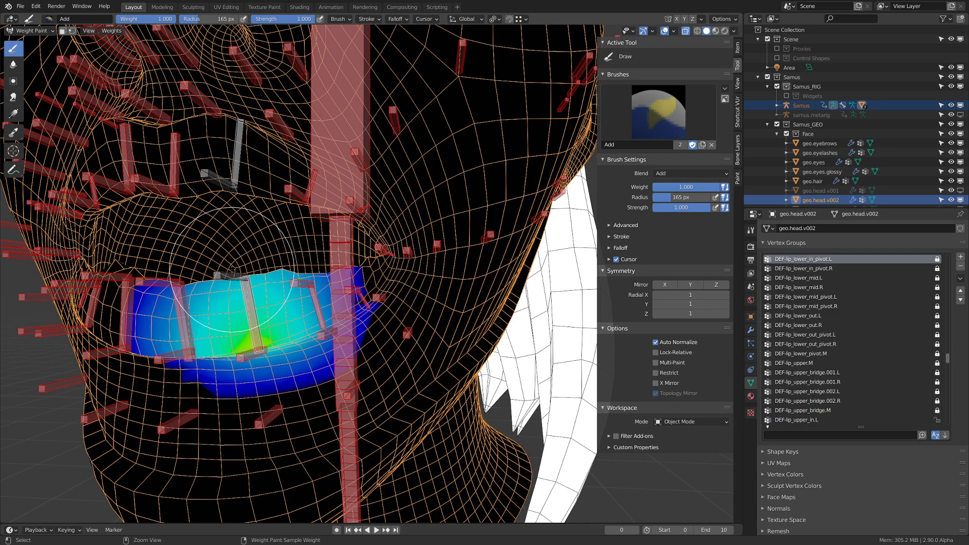
- Re-enable face selection masking and select single faces on the left cheek and around the mouth corner and upper lip
click(64, 32)
ctrl+click(430, 199)
ctrl+click(433, 172)
ctrl+click(456, 180)
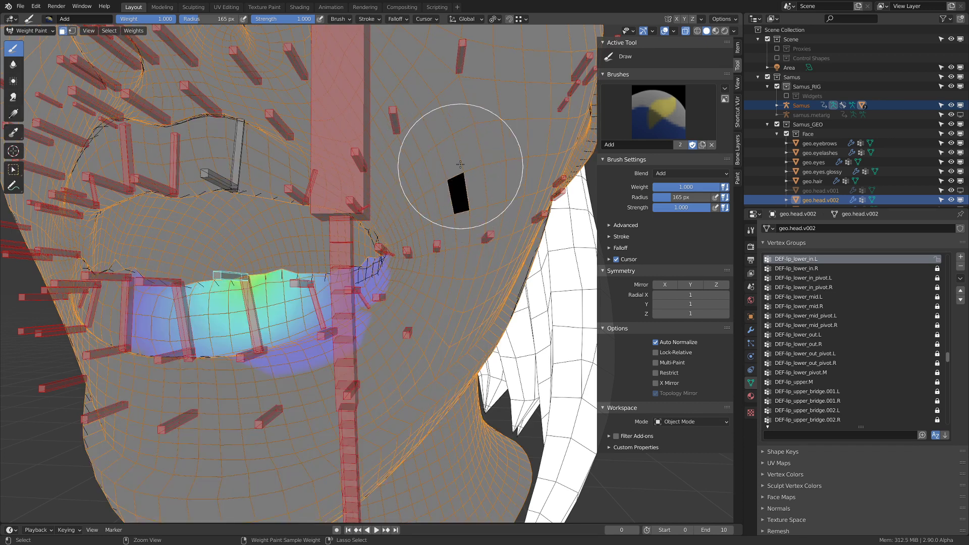
click(461, 147)
click(495, 143)
click(495, 177)
click(492, 222)
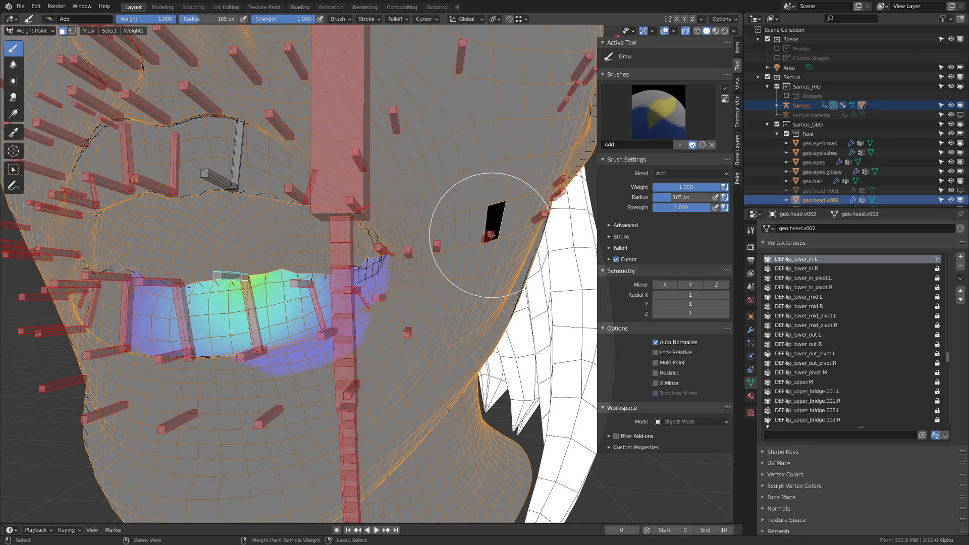
click(439, 235)
click(405, 243)
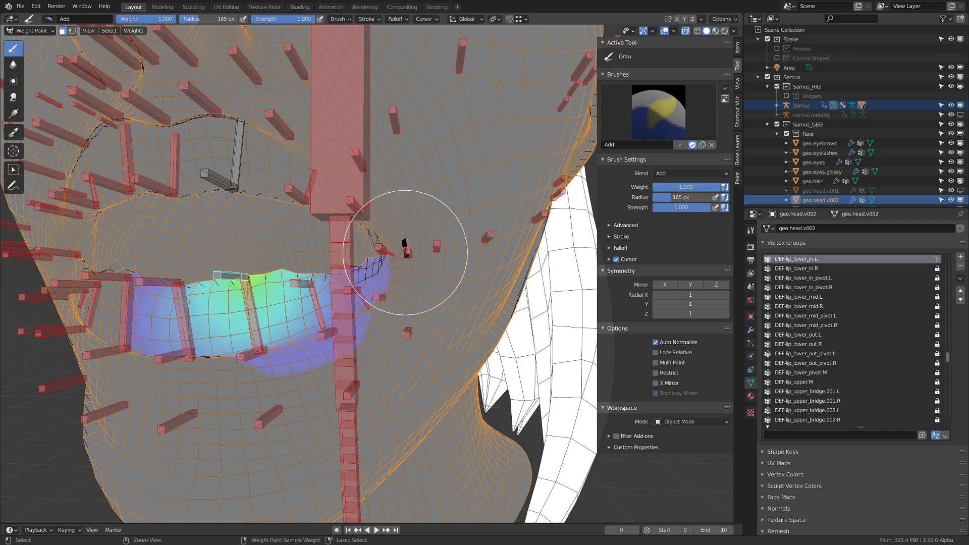
click(422, 250)
middle_drag(282, 185, 290, 154)
ctrl+click(279, 151)
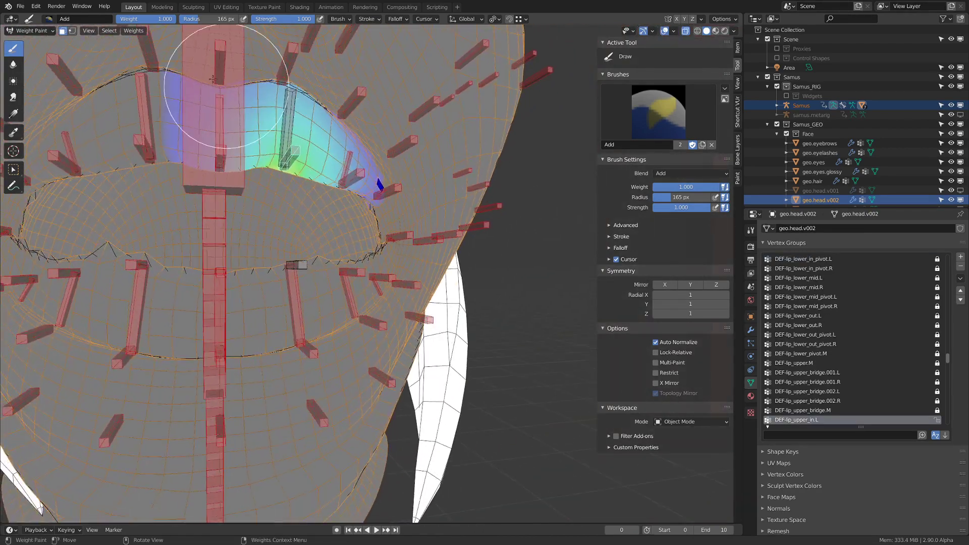
- Undo the latest bone, face selection and masking changes, and redo them
click(62, 31)
click(63, 31)
key(ctrl+z)
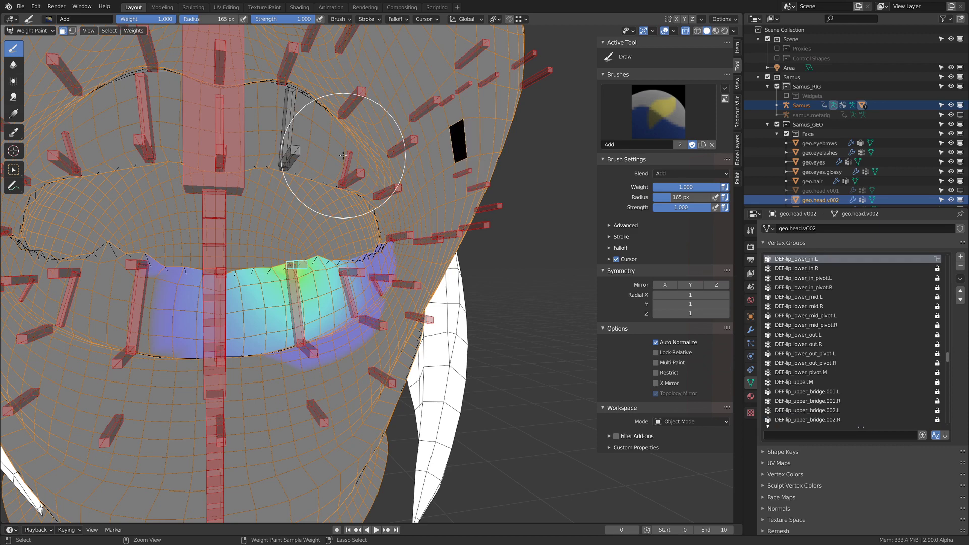
key(ctrl+z)
key(ctrl+z)
key(ctrl+z)
key(ctrl+z)
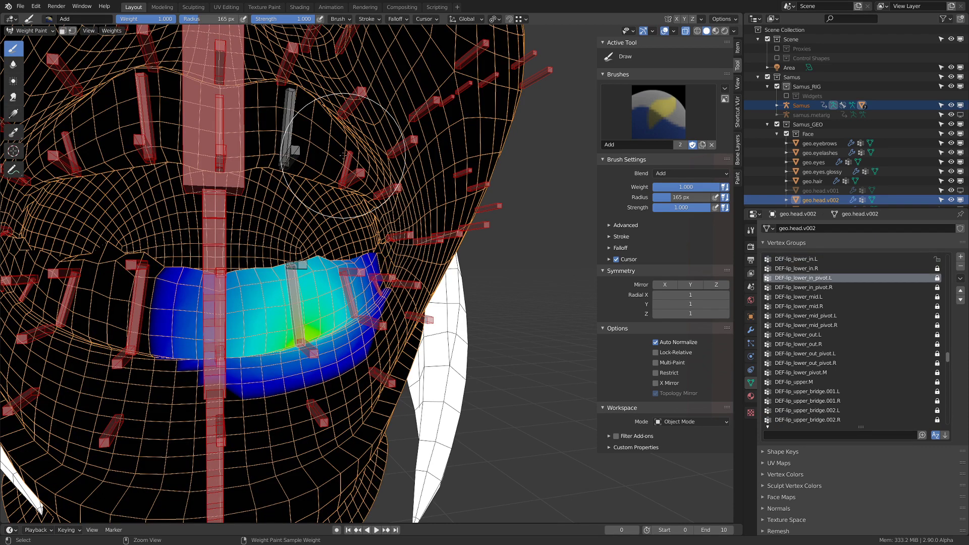
key(ctrl+shift+z)
key(ctrl+shift+z)
key(ctrl+shift+z)
key(ctrl+shift+z)
- Lock all vertex groups and undo the stray face selection made on the left upper lip
mouse_move(290, 145)
middle_down()
mouse_move(222, 151)
mouse_move(283, 159)
middle_up()
mouse_move(339, 286)
middle_down()
mouse_move(424, 303)
mouse_move(457, 298)
mouse_move(283, 489)
mouse_move(335, 227)
mouse_move(281, 216)
mouse_move(356, 228)
middle_up()
scroll(456, 298, up, 3)
key(q)
click(291, 231)
ctrl+click(344, 152)
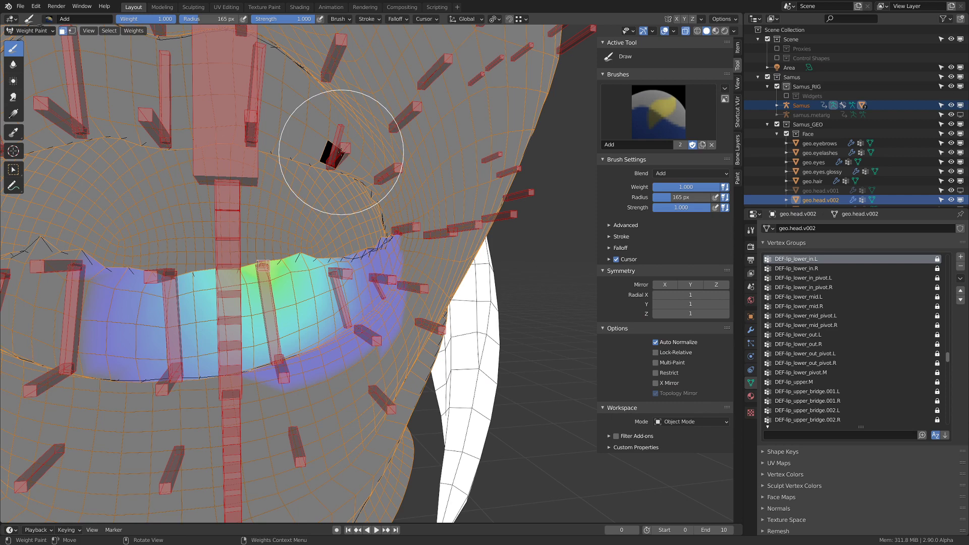
key(ctrl+z)
- Disable face selection masking, pick the DEF-lip_upper_mid.L and DEF-lip_upper_mid_pivot.L bones, and unlock each one's vertex group
click(62, 32)
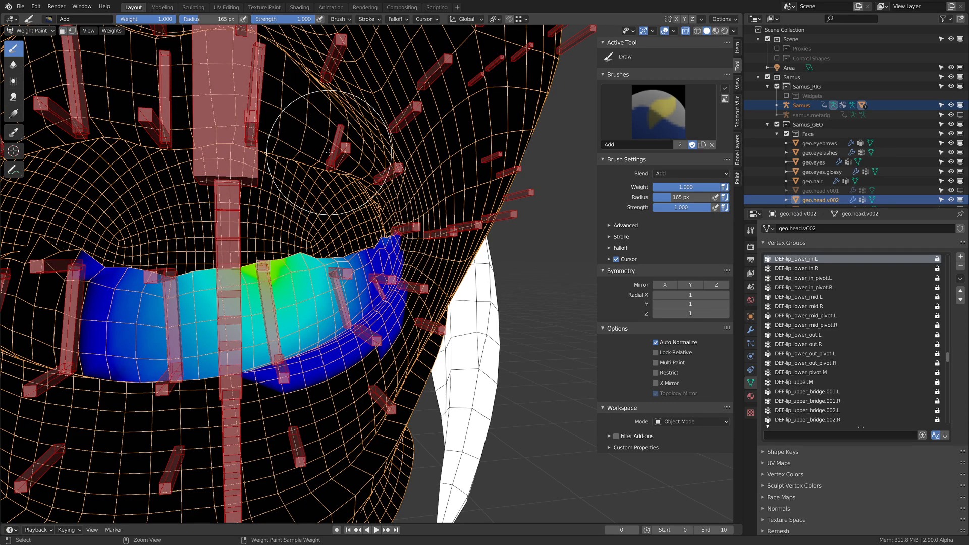
ctrl+click(343, 154)
key(q)
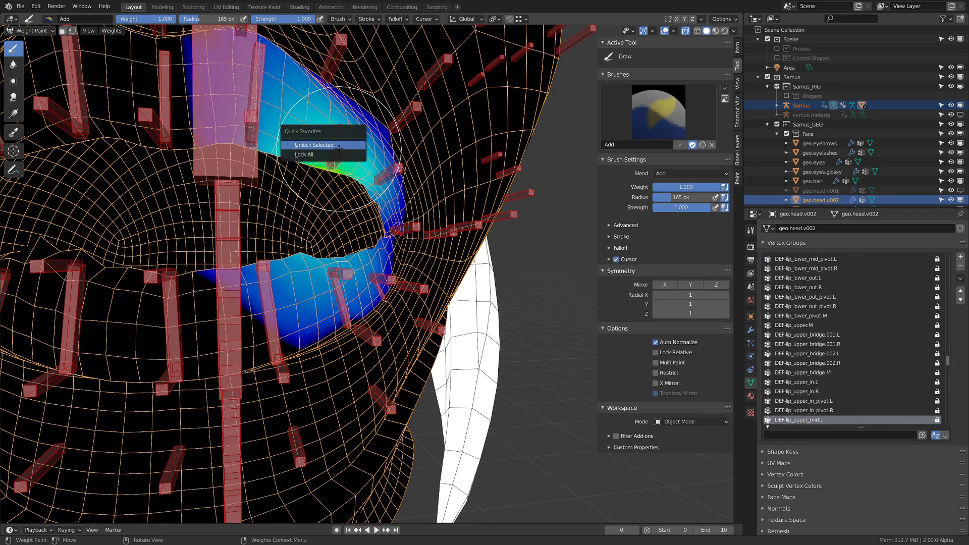
click(339, 146)
ctrl+click(334, 133)
key(q)
click(333, 132)
mouse_move(334, 134)
middle_down()
mouse_move(363, 178)
mouse_move(365, 215)
middle_up()
scroll(368, 222, up, 2)
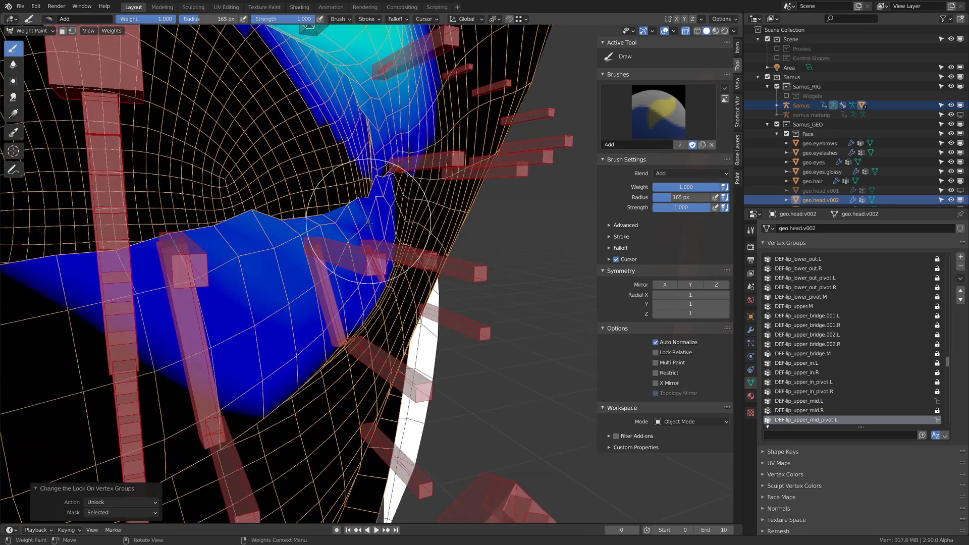
- Pick the DEF-lip_lower_mid.L bone and make its vertex group the only unlocked one
ctrl+click(373, 262)
click(357, 272)
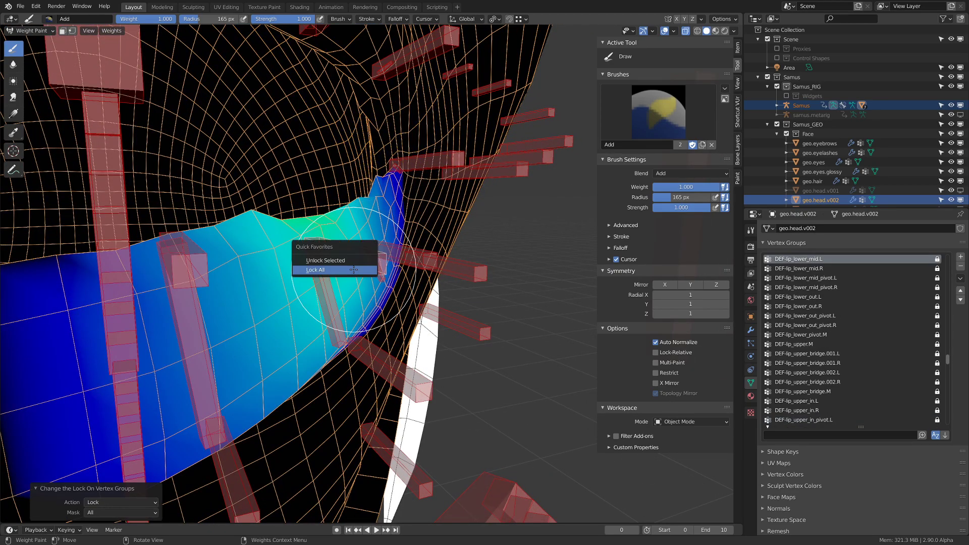
scroll(448, 208, down, 2)
mouse_move(448, 207)
middle_down()
mouse_move(417, 212)
mouse_move(324, 259)
mouse_move(368, 271)
mouse_move(390, 218)
middle_up()
key(q)
click(412, 205)
- Paint DEF-lip_lower_mid.L weight along the left lower lip and toward the mouth corner, re-enabling face selection masking for the corner stroke
mouse_move(309, 276)
mouse_down()
mouse_move(283, 290)
mouse_move(241, 283)
mouse_up()
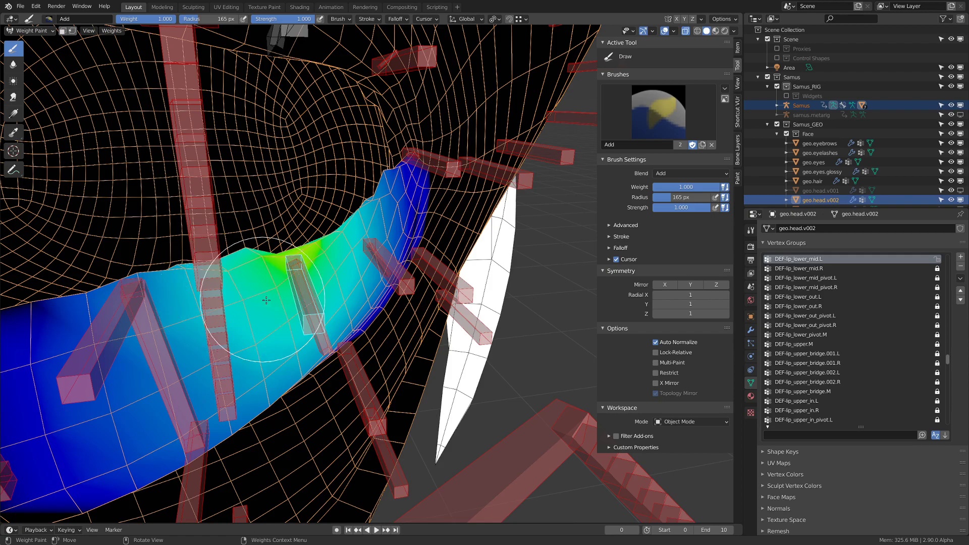
middle_drag(266, 301, 432, 249)
middle_drag(552, 260, 351, 216)
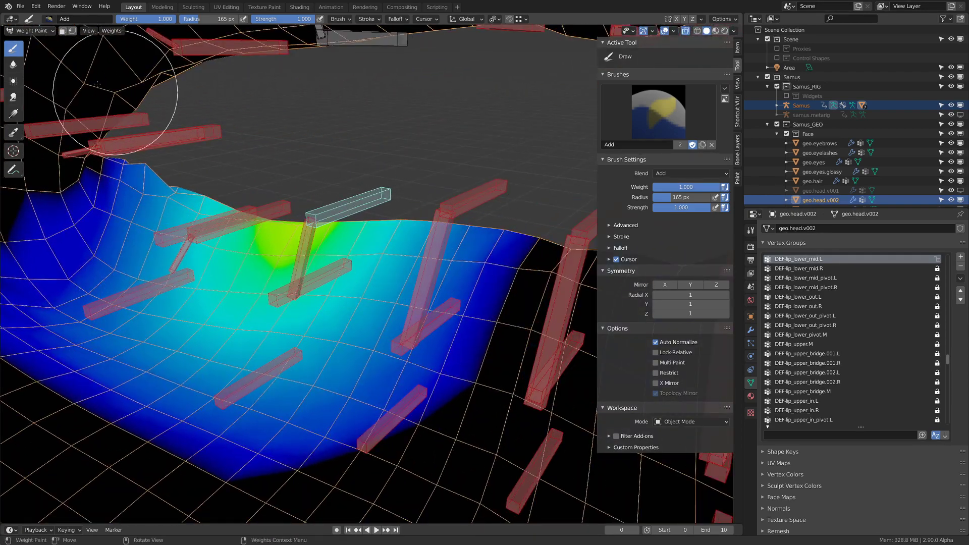
click(62, 30)
middle_drag(97, 98, 184, 206)
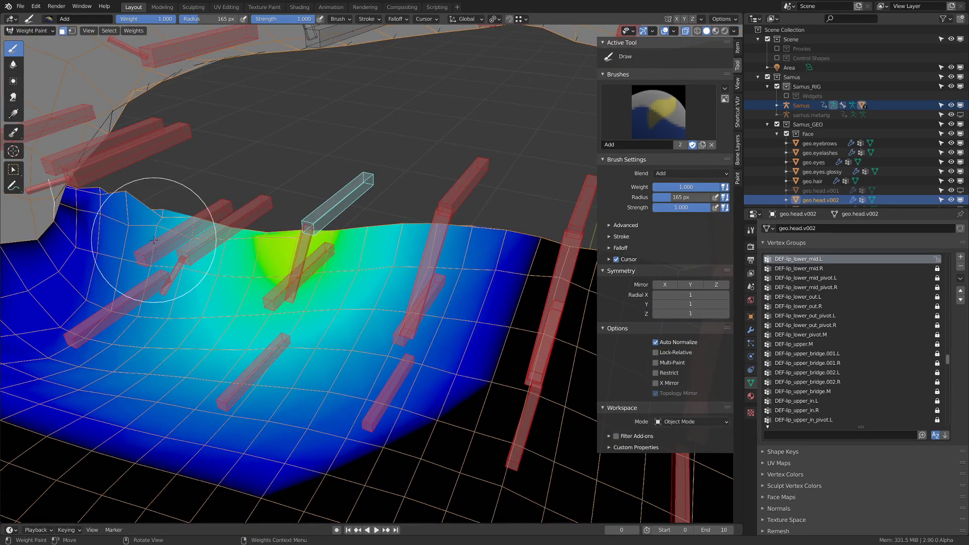
mouse_move(465, 264)
middle_down()
mouse_move(292, 206)
mouse_move(430, 267)
middle_up()
middle_drag(206, 279, 409, 350)
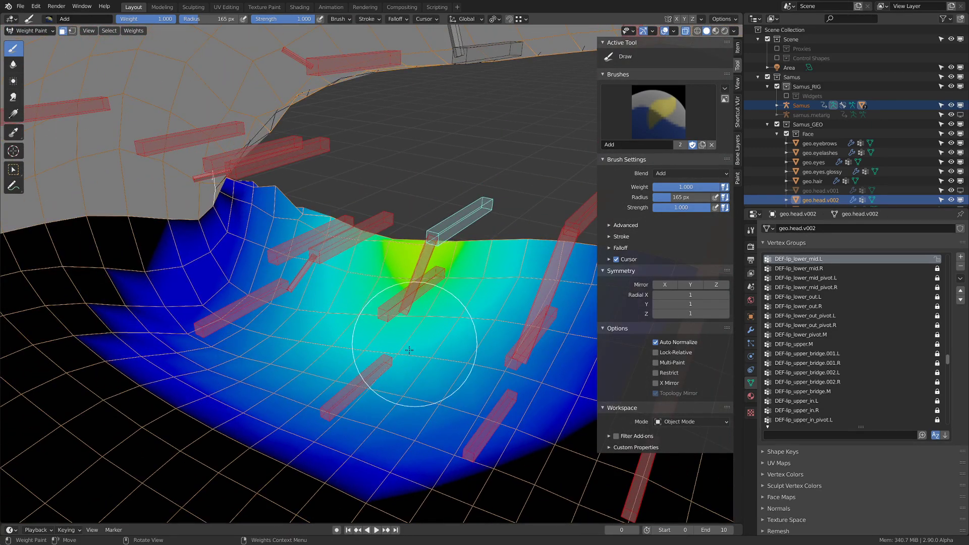
mouse_move(235, 299)
mouse_down()
mouse_move(249, 303)
mouse_move(292, 205)
mouse_up()
mouse_move(292, 206)
middle_down()
mouse_move(382, 255)
mouse_move(335, 227)
mouse_move(303, 292)
mouse_move(272, 195)
middle_up()
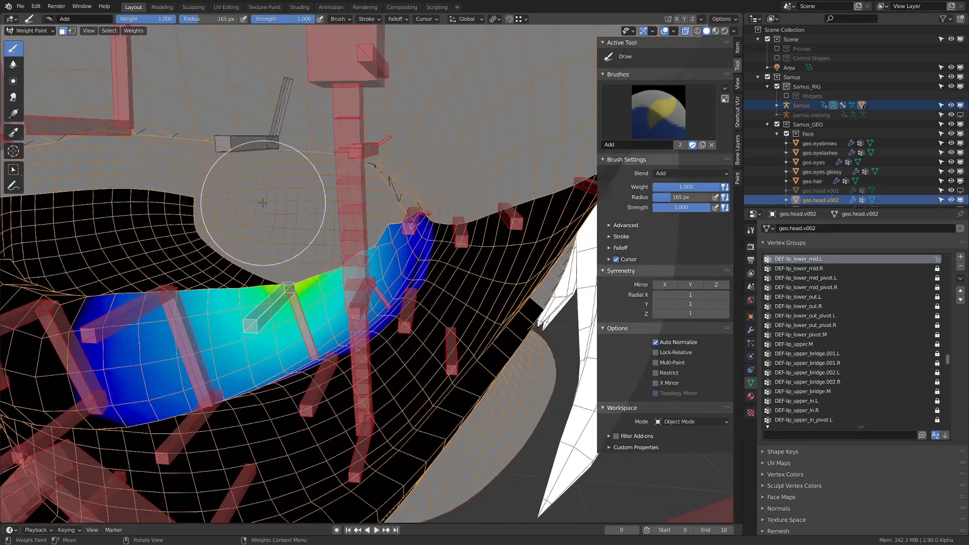
- Lock all vertex groups again and undo the stray face selection above the left mouth corner
key(q)
click(253, 239)
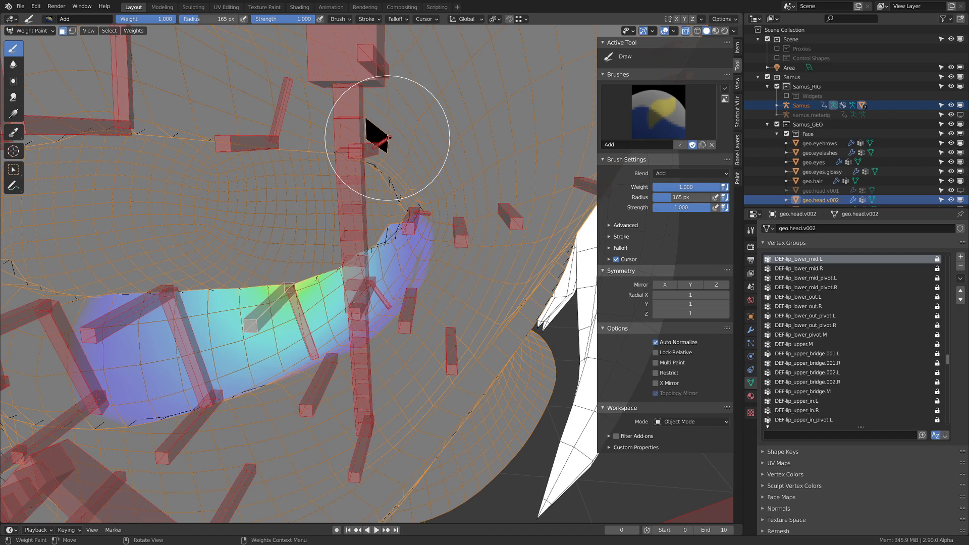
key(ctrl+z)
- Disable face selection masking, pick the DEF-lip_upper_out_pivot.L bone, and unlock its vertex group
click(63, 31)
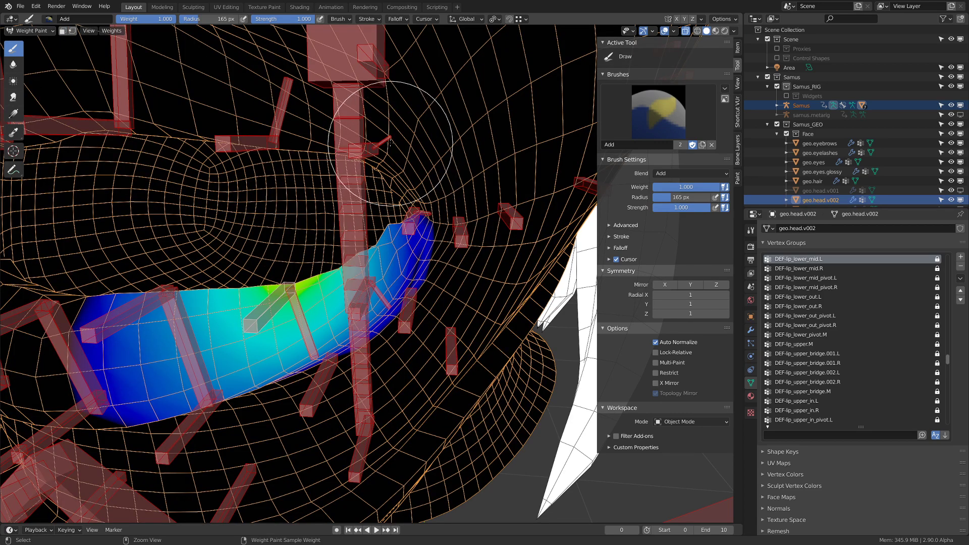
ctrl+click(384, 138)
key(q)
click(380, 128)
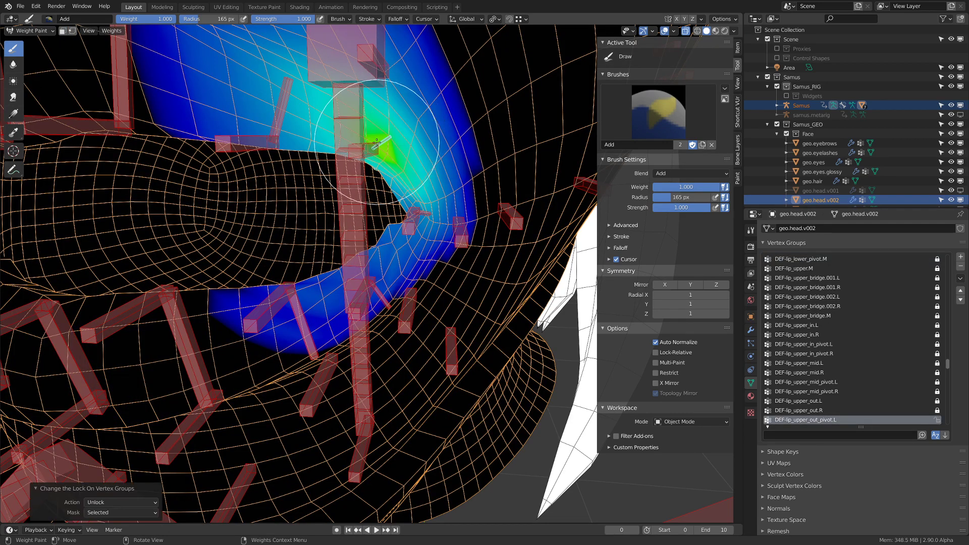
- Pick the DEF-lip_upper_out.L and DEF-lip_lower_out.L bones one after the other and unlock each one's vertex group
ctrl+click(372, 147)
key(q)
click(372, 147)
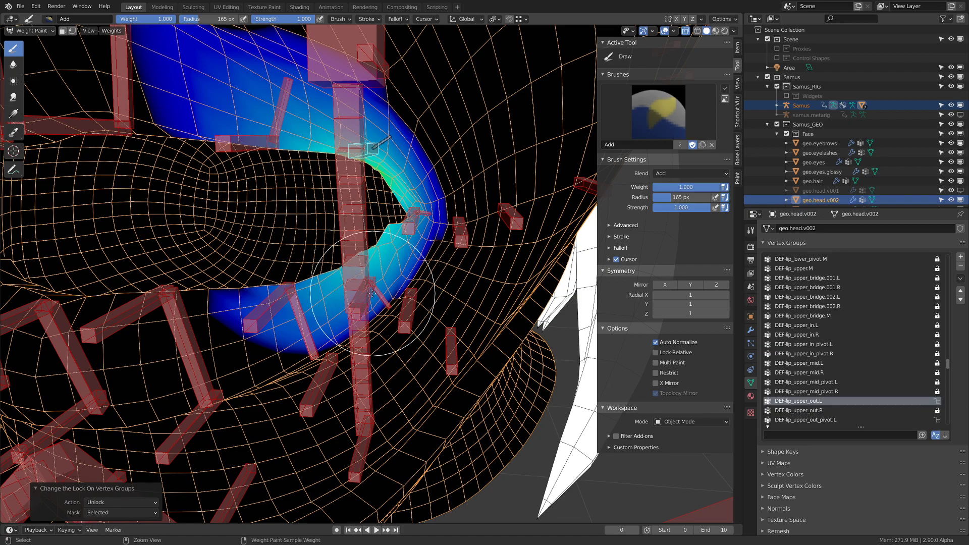
ctrl+click(372, 293)
middle_drag(372, 294, 345, 228)
key(q)
click(377, 303)
middle_drag(323, 193, 333, 198)
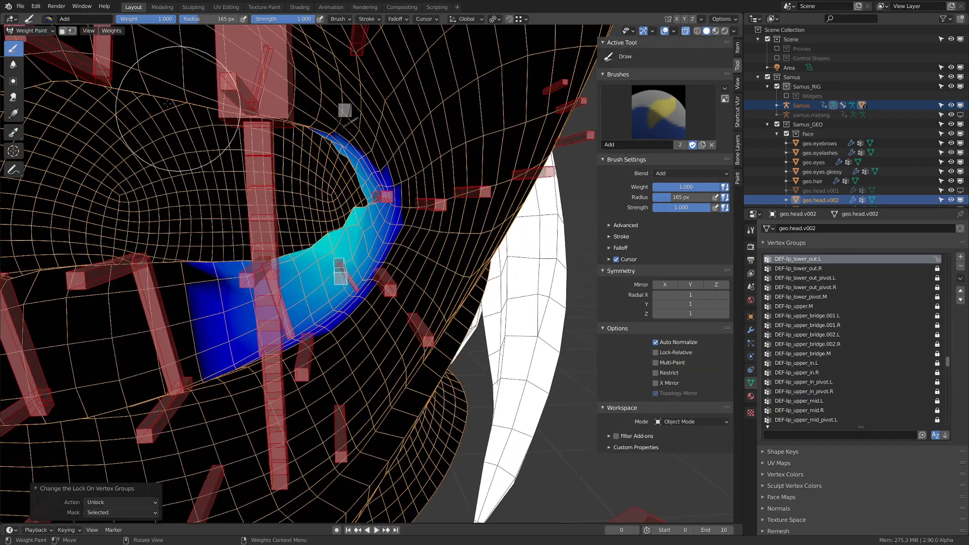
- Re-enable face selection masking and paint DEF-lip_lower_out.L weight along the outer lower lip up to the left mouth corner at strength 1.000
click(63, 32)
middle_drag(185, 79, 305, 110)
middle_drag(394, 249, 396, 240)
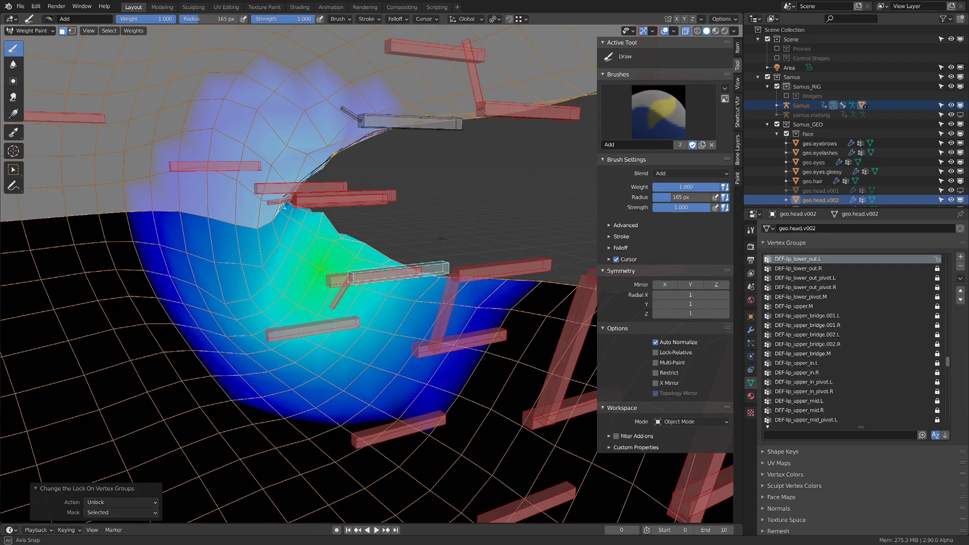
middle_drag(457, 222, 279, 274)
mouse_move(331, 232)
mouse_down()
mouse_move(344, 226)
mouse_move(335, 228)
mouse_up()
middle_drag(253, 233, 322, 148)
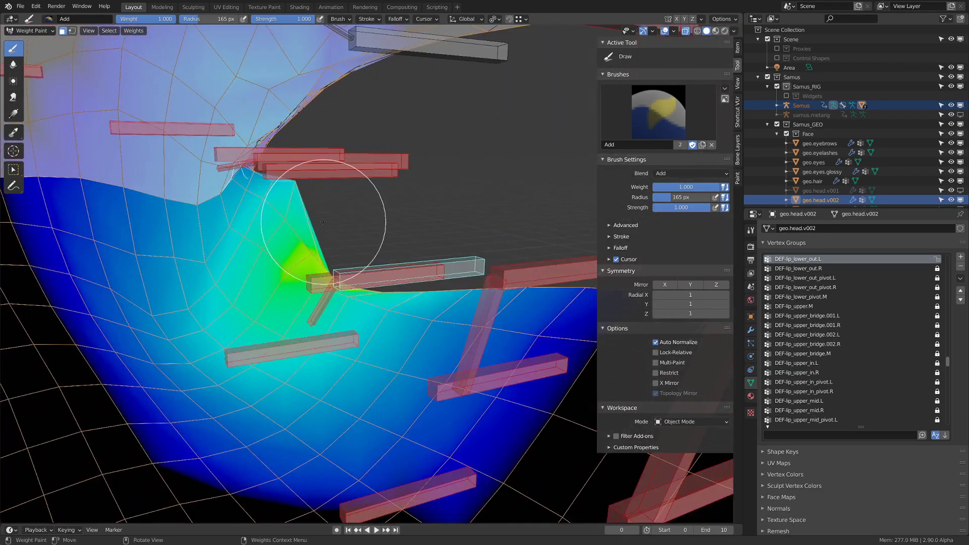
drag(324, 221, 302, 224)
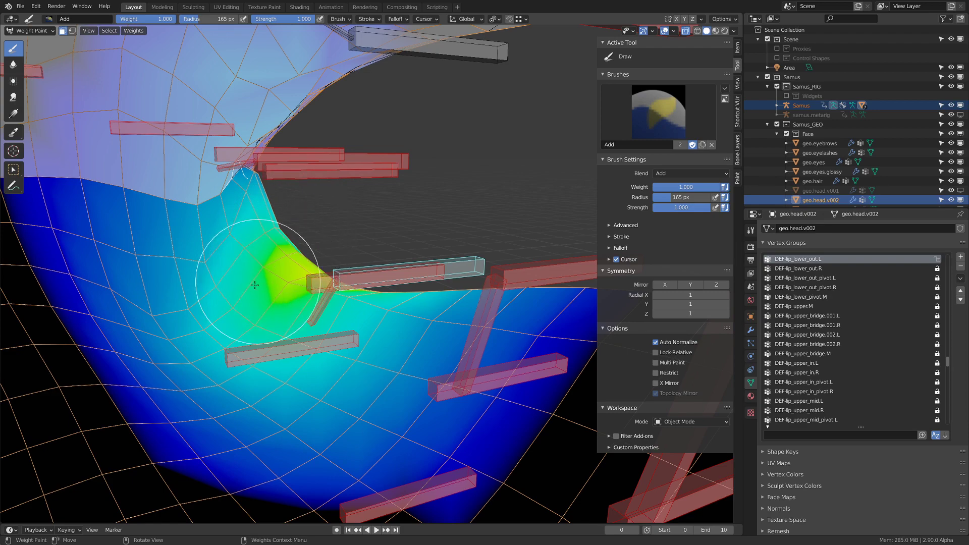
middle_drag(553, 291, 382, 284)
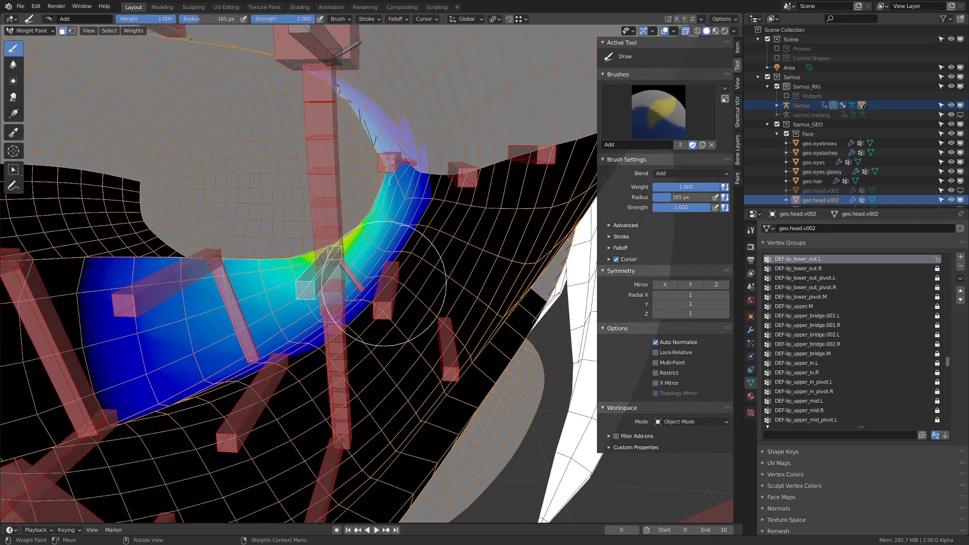
middle_drag(377, 242, 353, 266)
scroll(355, 265, up, 1)
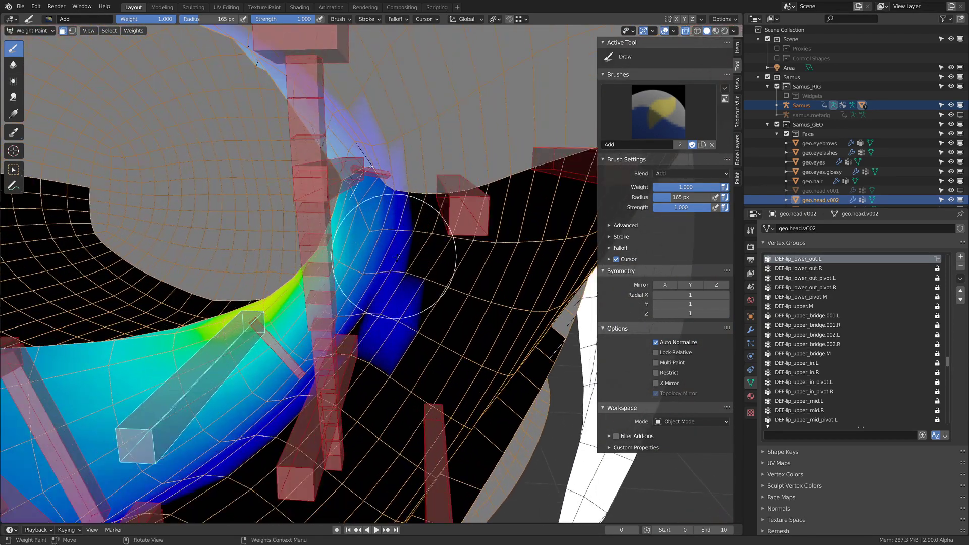
- Reduce the brush to strength 0.010 and radius 91 px, and refine the DEF-lip_lower_out.L weight just below the left mouth corner
mouse_move(392, 236)
middle_down()
mouse_move(511, 240)
mouse_move(519, 212)
middle_up()
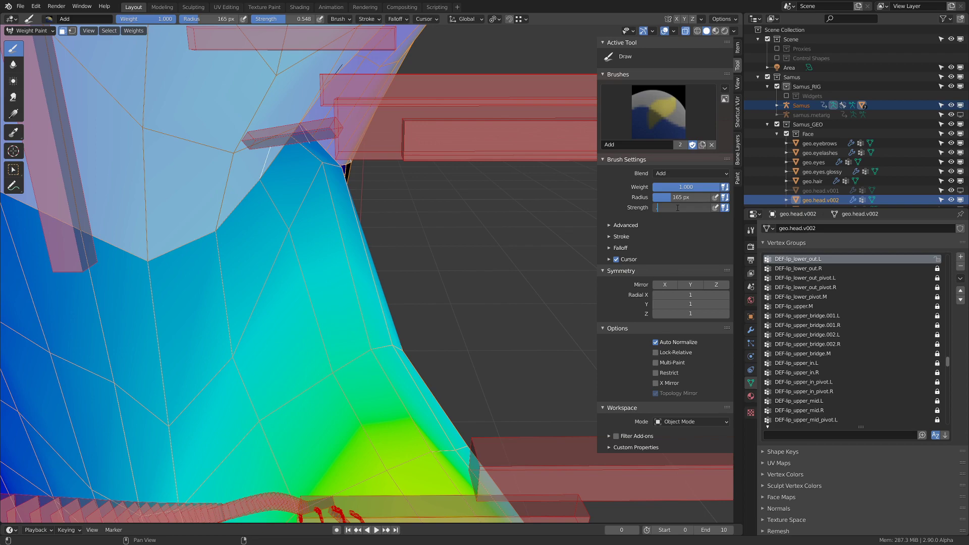
mouse_move(444, 207)
middle_down()
mouse_move(411, 206)
mouse_move(422, 223)
mouse_move(432, 211)
mouse_move(418, 197)
mouse_move(471, 134)
middle_up()
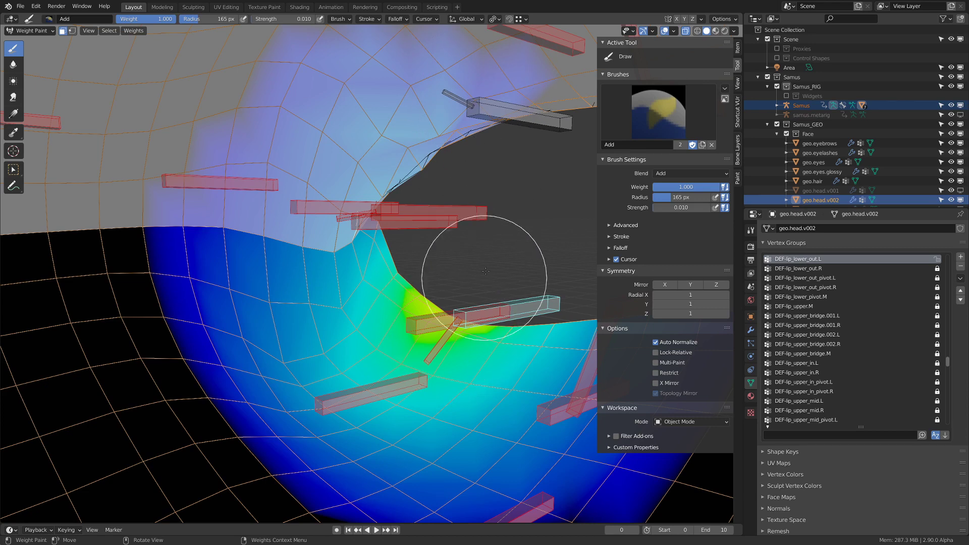
scroll(485, 271, up, 5)
key(f)
click(385, 234)
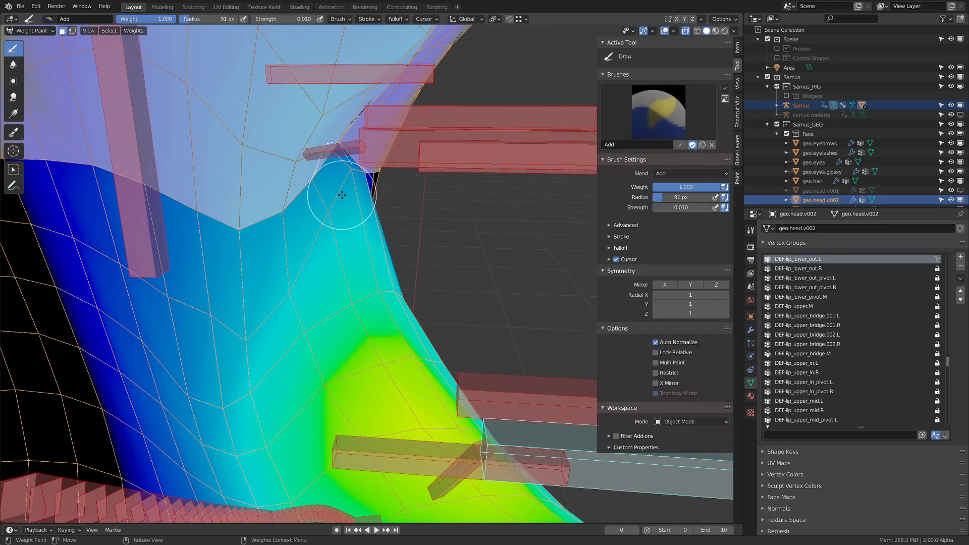
middle_drag(366, 210, 359, 194)
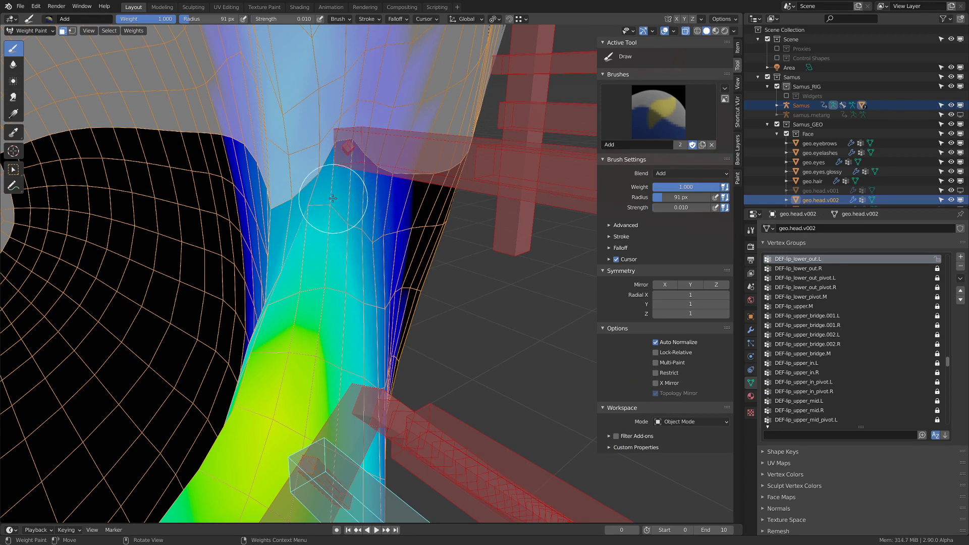
middle_drag(315, 226, 214, 324)
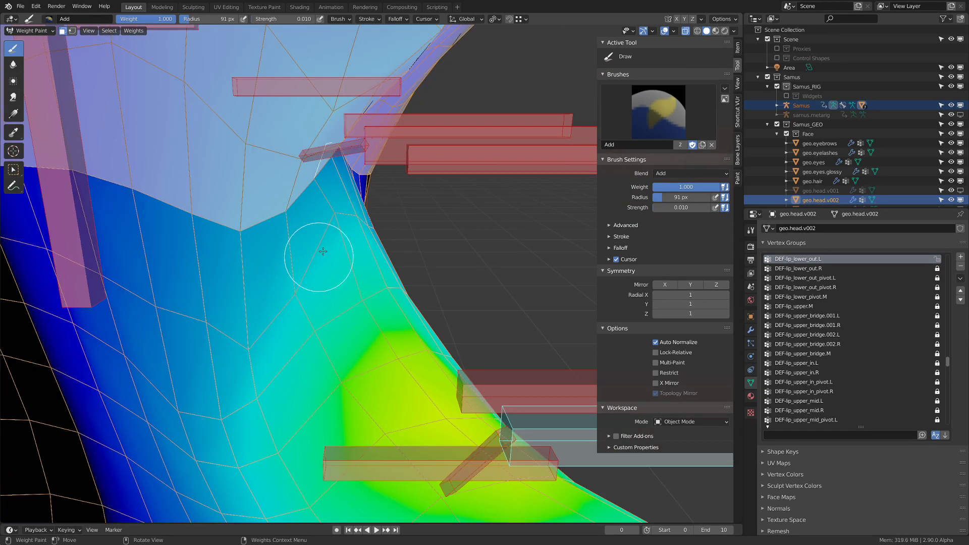
middle_drag(356, 233, 500, 168)
- Undo the stray face selection change, pick DEF-lip_upper_out.L, and touch up its weight on the faces below the left mouth corner
ctrl+click(504, 140)
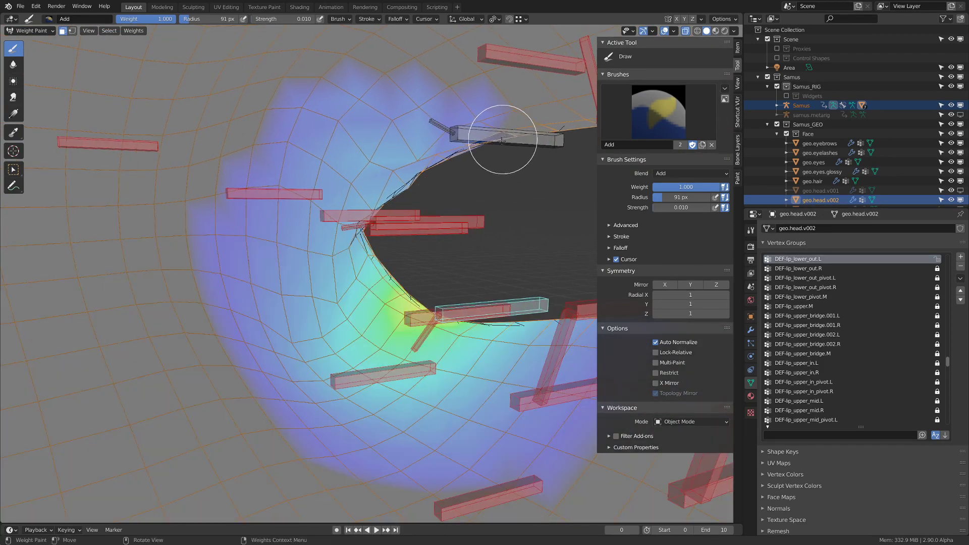
key(ctrl+z)
ctrl+click(552, 142)
scroll(399, 267, up, 3)
mouse_move(325, 309)
mouse_down()
mouse_move(307, 320)
mouse_move(303, 287)
mouse_move(288, 309)
mouse_move(195, 288)
mouse_move(227, 302)
mouse_up()
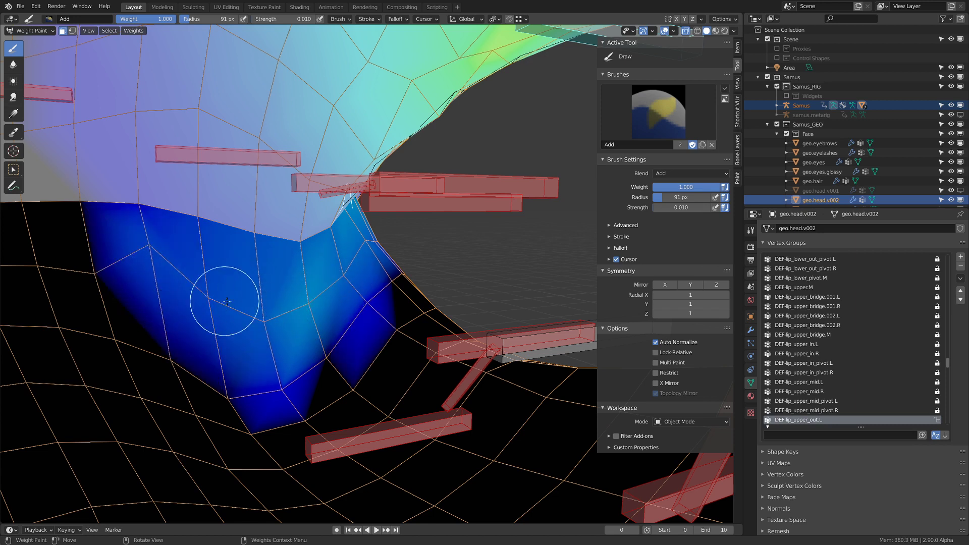
mouse_move(158, 267)
mouse_down()
mouse_move(238, 296)
mouse_move(227, 300)
mouse_up()
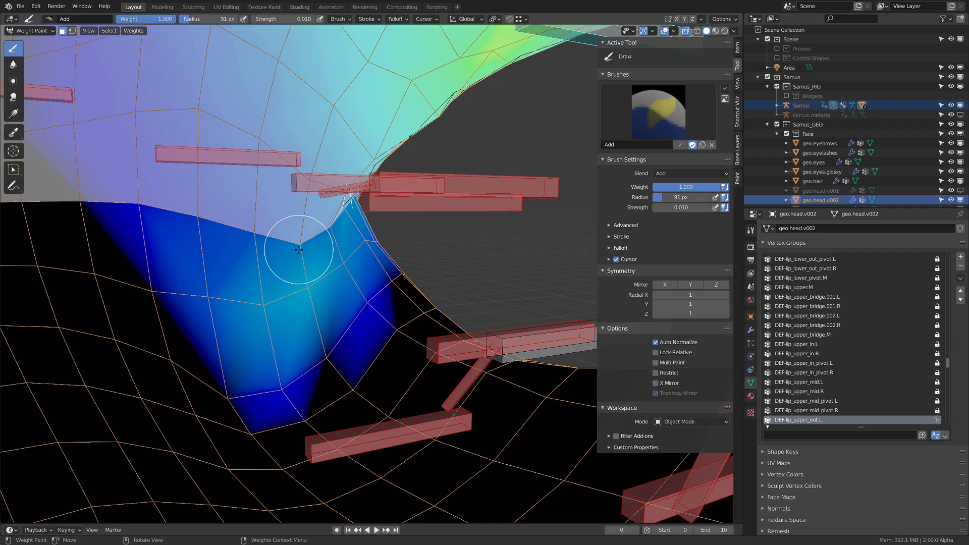
drag(330, 227, 329, 236)
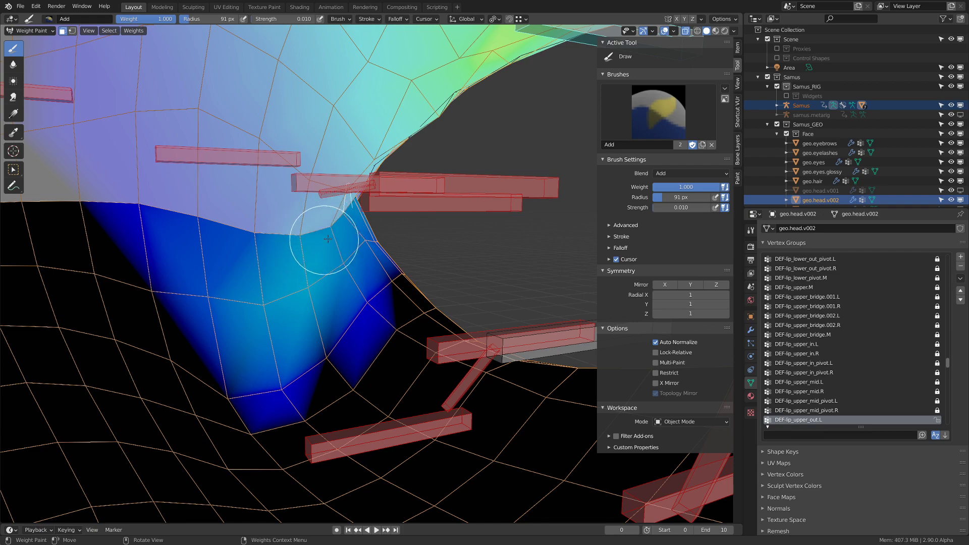
mouse_move(328, 238)
middle_down()
mouse_move(328, 178)
mouse_move(372, 320)
mouse_move(443, 331)
middle_up()
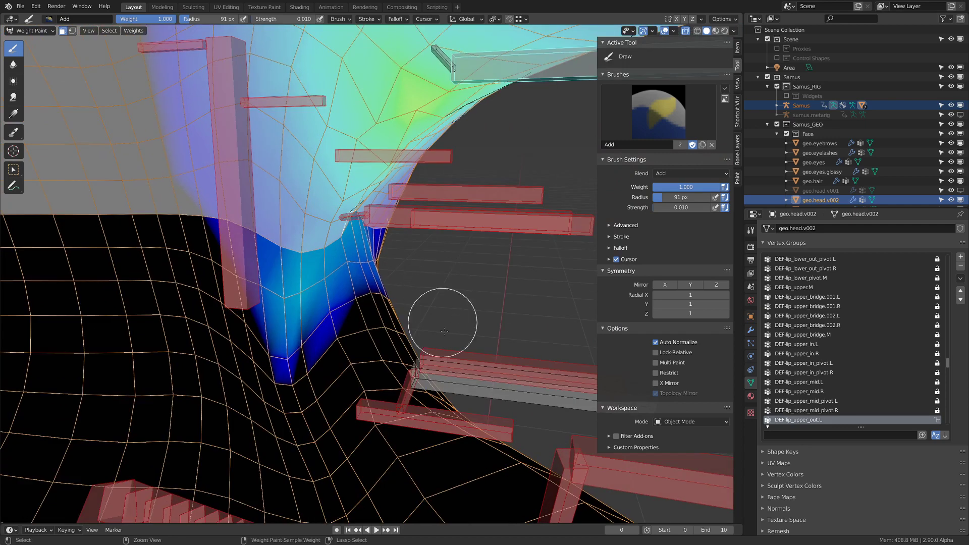
- Pick DEF-lip_lower_out.L again and add weight to the faces along the mask edge beside the left mouth corner
ctrl+click(478, 386)
middle_drag(480, 379, 355, 196)
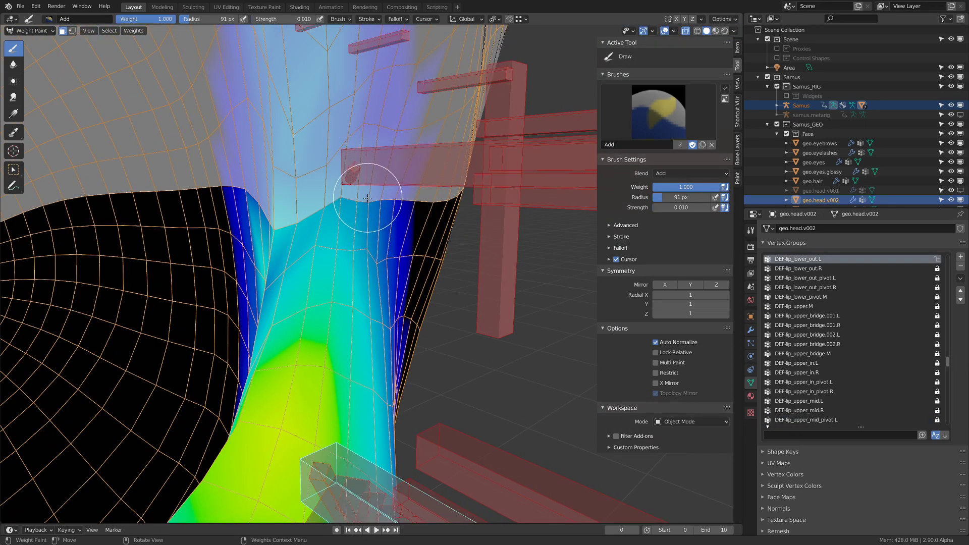
middle_drag(339, 203, 523, 171)
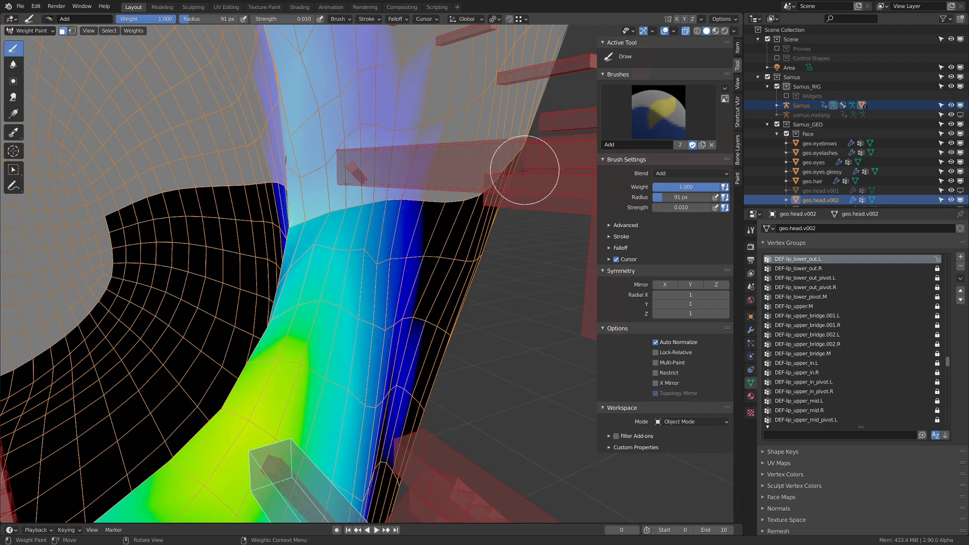
mouse_move(346, 199)
middle_down()
mouse_move(389, 230)
mouse_move(232, 228)
middle_up()
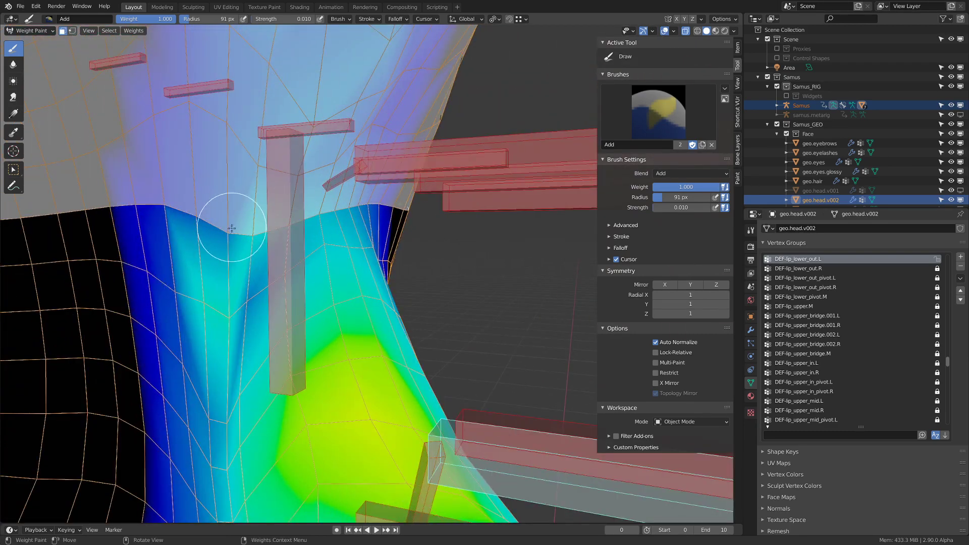
mouse_move(381, 270)
middle_down()
mouse_move(329, 283)
mouse_move(306, 311)
mouse_move(322, 305)
middle_up()
middle_drag(397, 261, 418, 249)
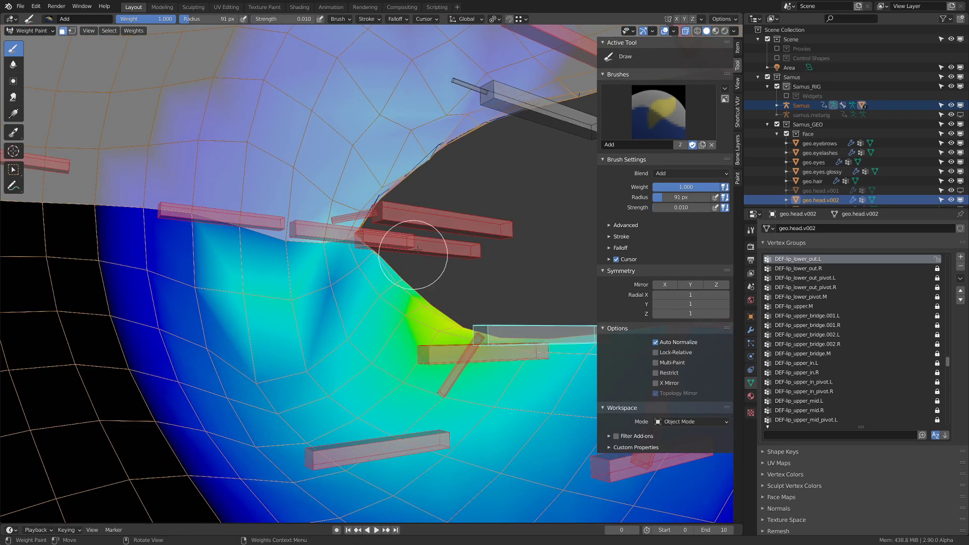
- Pick DEF-lip_upper_out.L, shrink the brush radius to 46 px, and refine its weight below the left mouth corner
ctrl+click(564, 122)
middle_drag(548, 136, 366, 257)
key(f)
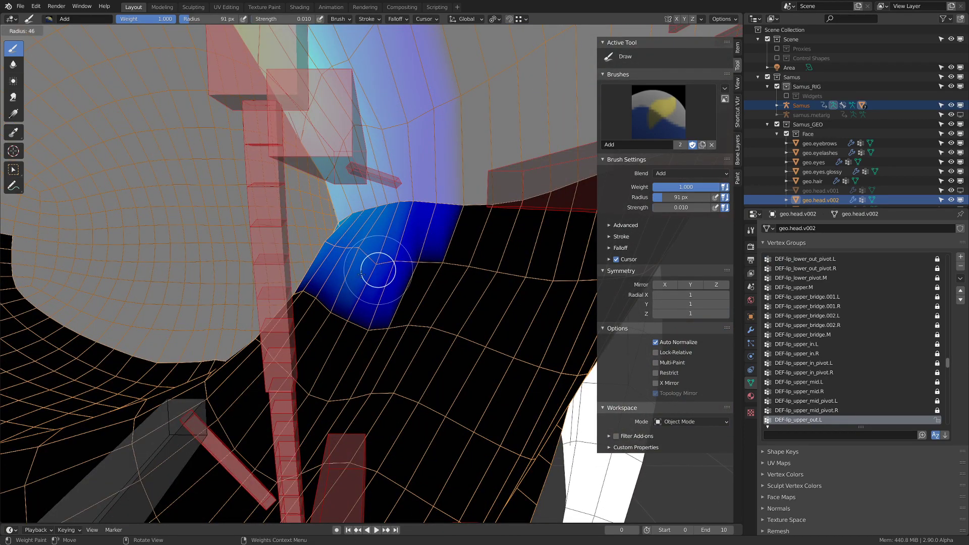
click(377, 263)
mouse_move(377, 259)
middle_down()
mouse_move(396, 259)
mouse_move(336, 244)
middle_up()
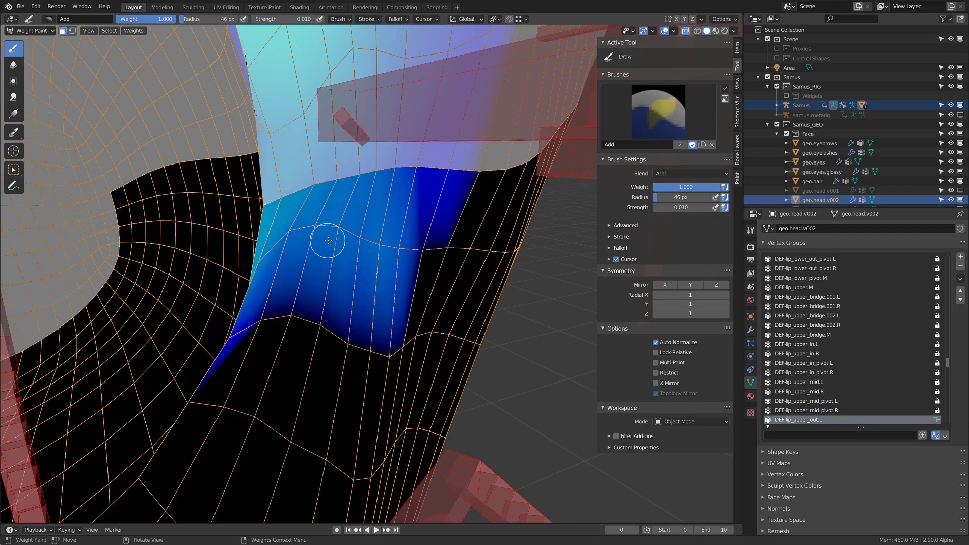
middle_drag(328, 240, 347, 255)
scroll(340, 225, up, 2)
scroll(340, 266, up, 2)
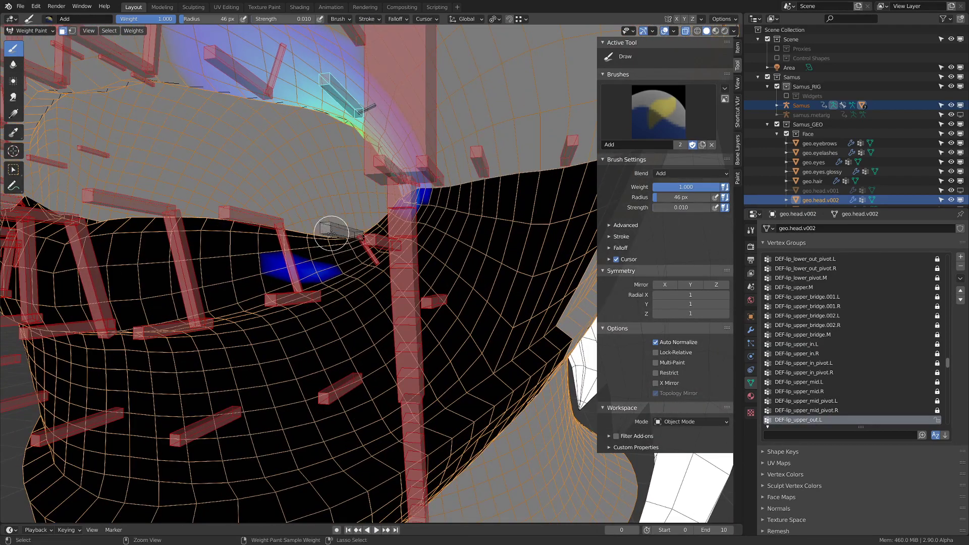
- Pick DEF-lip_lower_out.L and set the brush to radius 212 px and strength 1.000
key(f)
key(Escape)
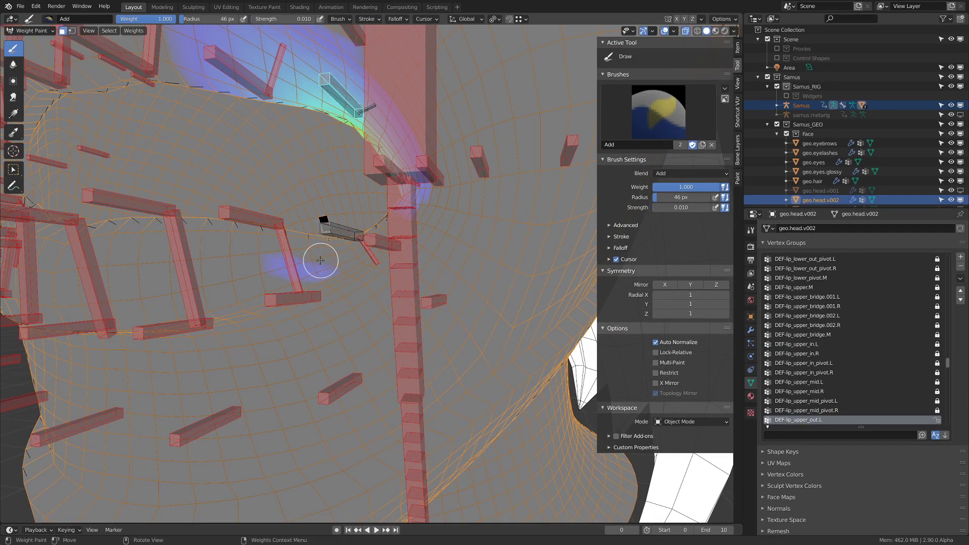
scroll(323, 263, up, 5)
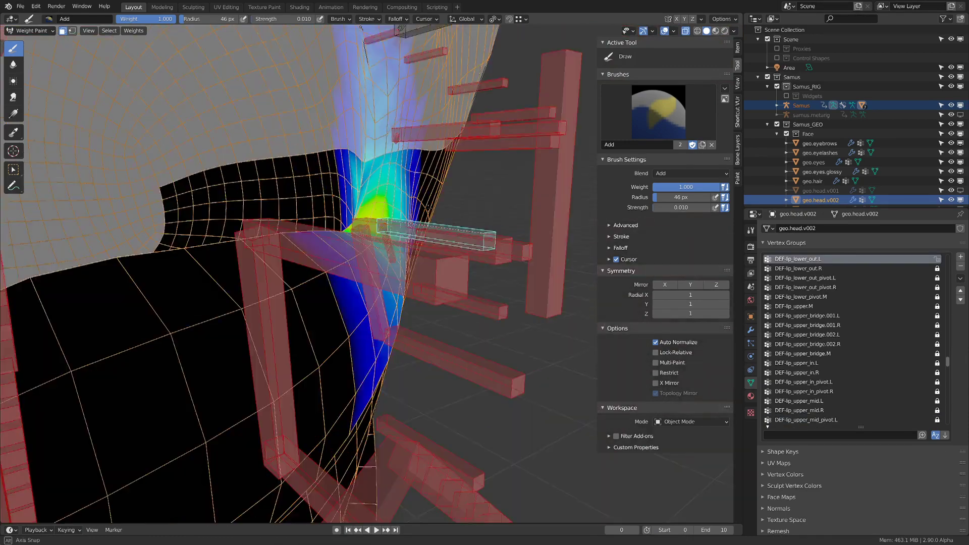
middle_drag(354, 227, 302, 260)
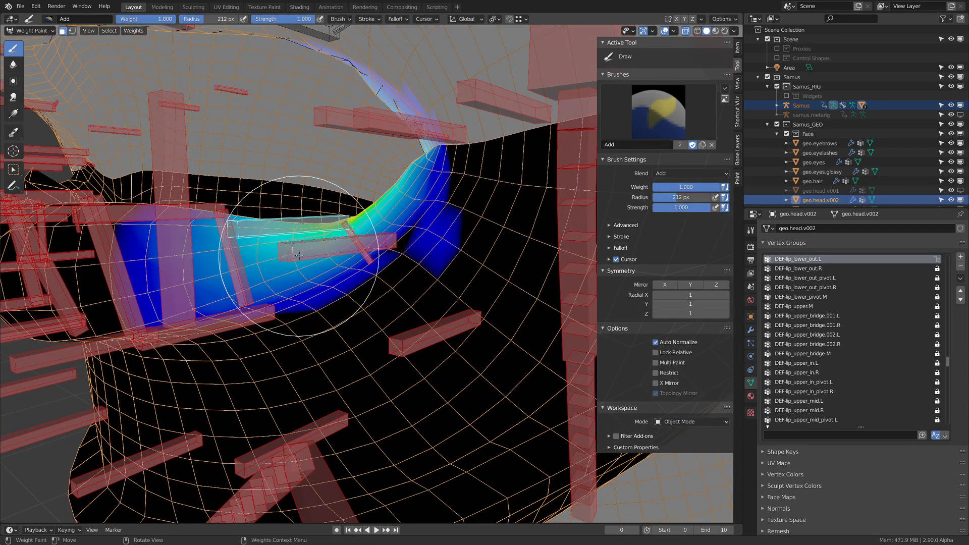
mouse_move(299, 255)
middle_down()
mouse_move(320, 247)
mouse_move(264, 227)
mouse_move(279, 282)
middle_up()
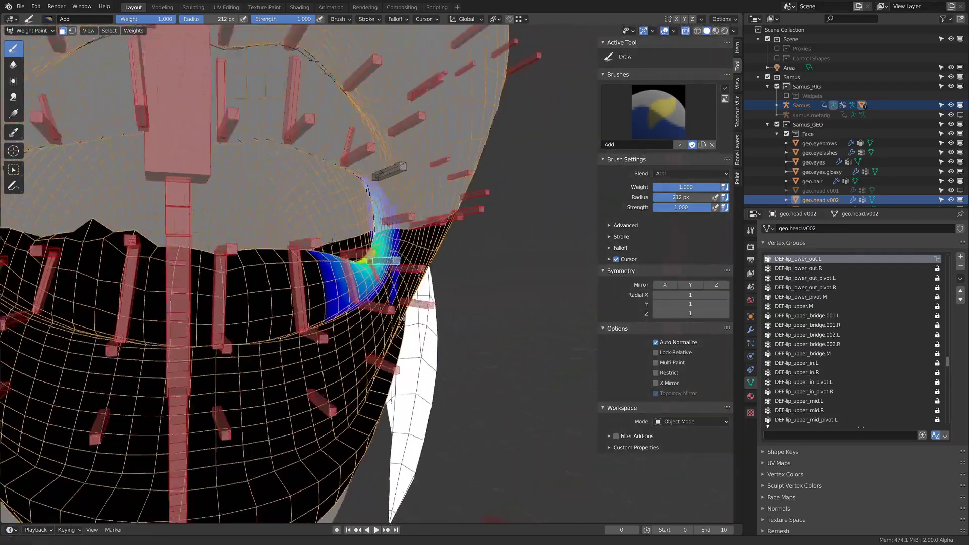
scroll(282, 303, up, 5)
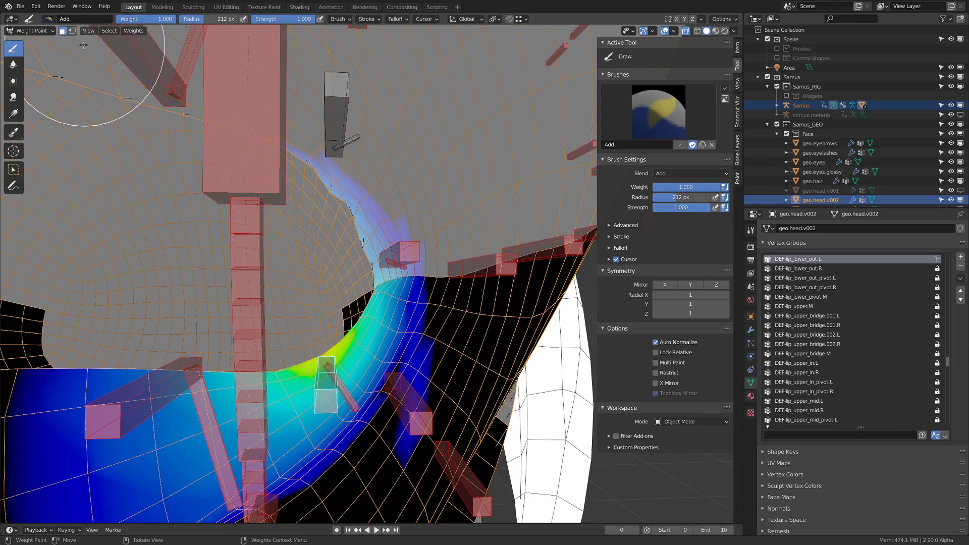
- Disable face selection masking and check the DEF-lip_lower_out.L and DEF-lip_lower_out_pivot.L weights around the left mouth corner
click(63, 32)
middle_drag(237, 133, 375, 169)
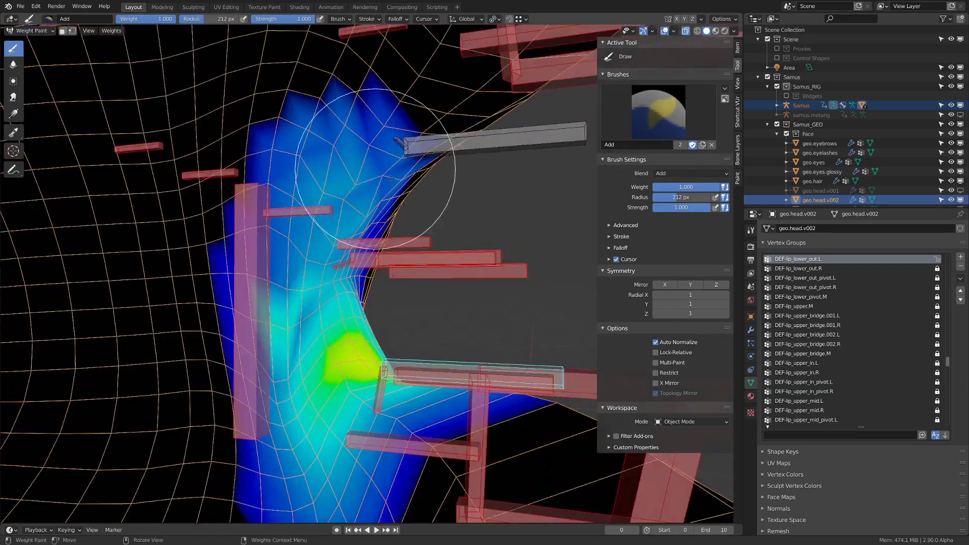
middle_drag(312, 224, 449, 235)
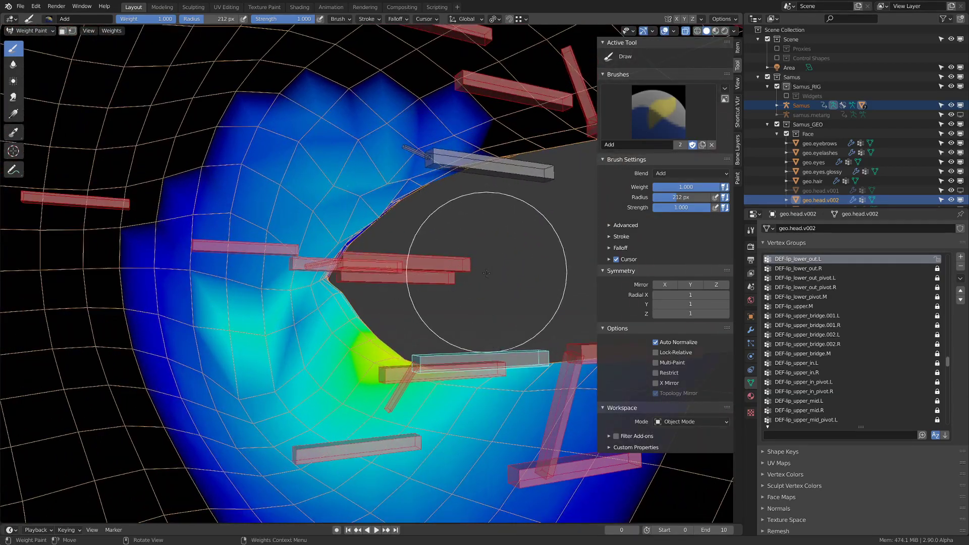
middle_drag(486, 273, 387, 362)
ctrl+click(392, 352)
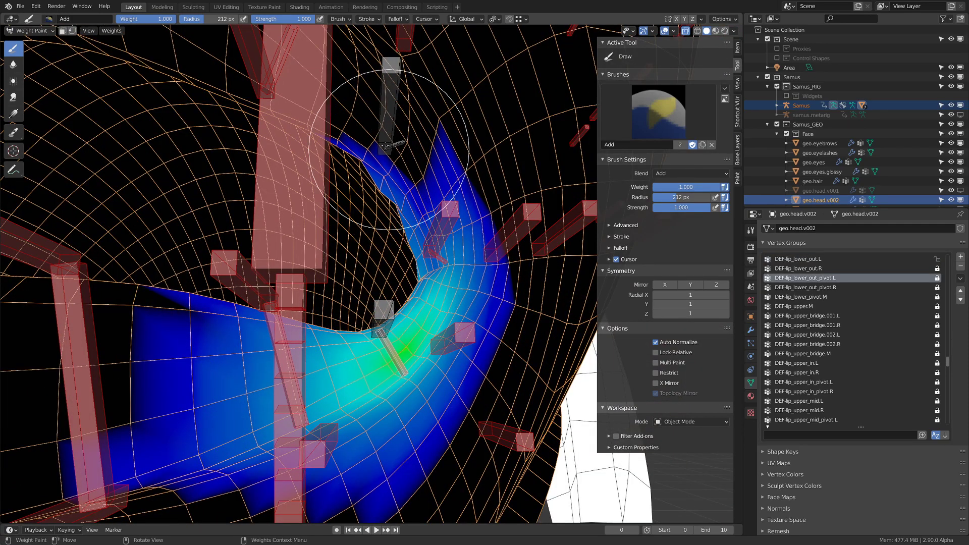
ctrl+click(388, 323)
- Pick the DEF-lip_upper_out_pivot.L bone and lock its vertex group
middle_drag(326, 142, 288, 161)
ctrl+click(419, 118)
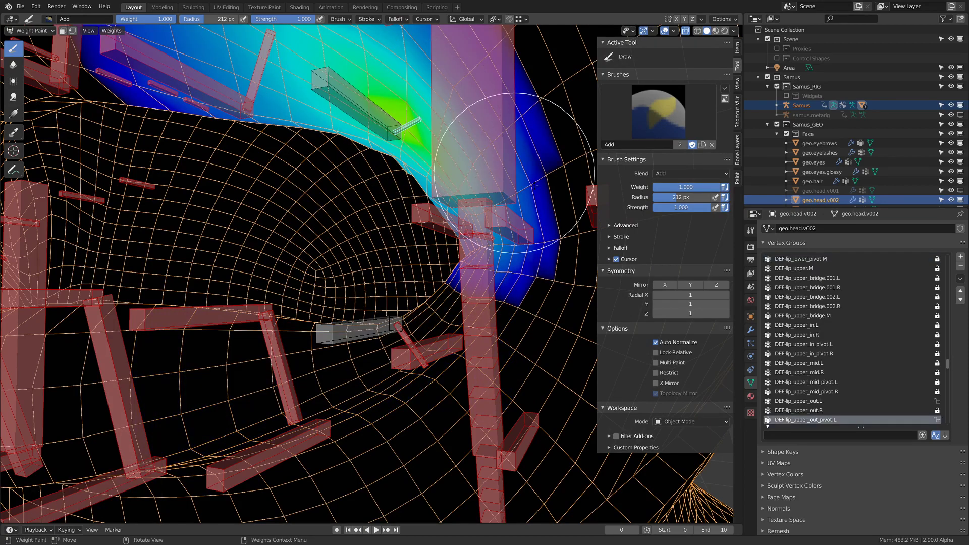
click(937, 420)
- Unlock the DEF-lip_lower_out_pivot.L vertex group, and pick the DEF-lip_upper_out.L bone
middle_drag(454, 152, 398, 124)
ctrl+click(337, 106)
ctrl+click(414, 343)
key(q)
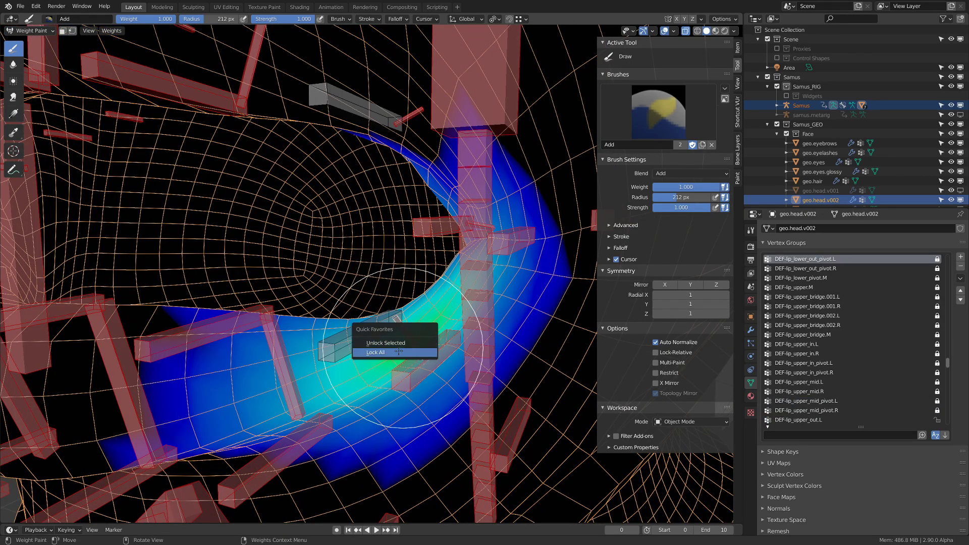
click(404, 343)
middle_drag(345, 265, 377, 152)
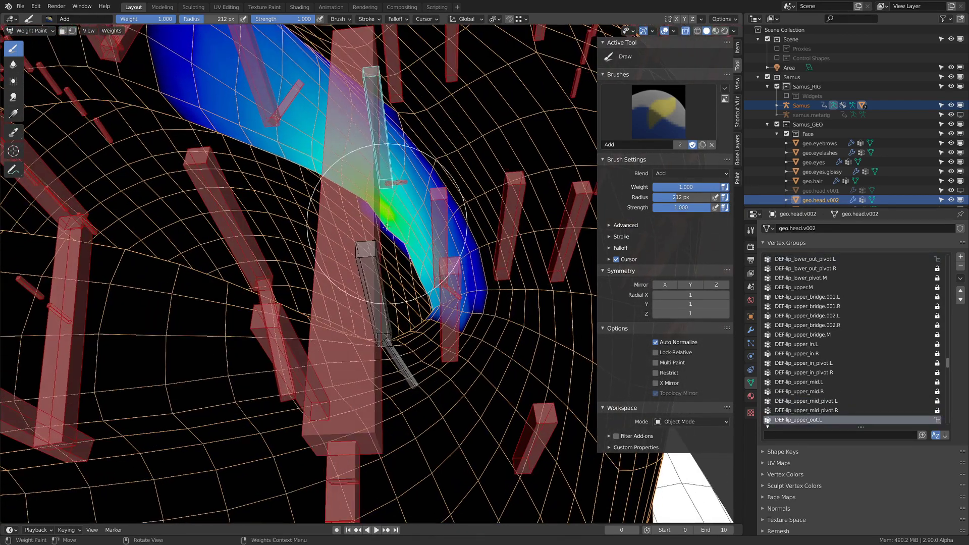
- Set the brush radius to 194 px and check the DEF-lip_upper_out.L weights around the left mouth corner
ctrl+click(377, 152)
key(s)
click(374, 202)
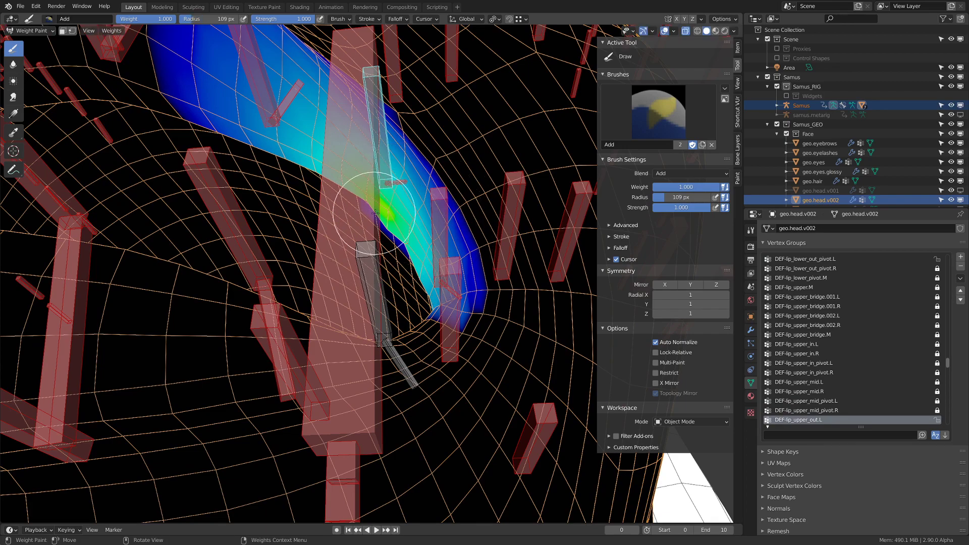
mouse_move(374, 202)
middle_down()
mouse_move(478, 219)
mouse_move(414, 178)
mouse_move(412, 244)
middle_up()
key(f)
click(410, 217)
drag(400, 184, 280, 228)
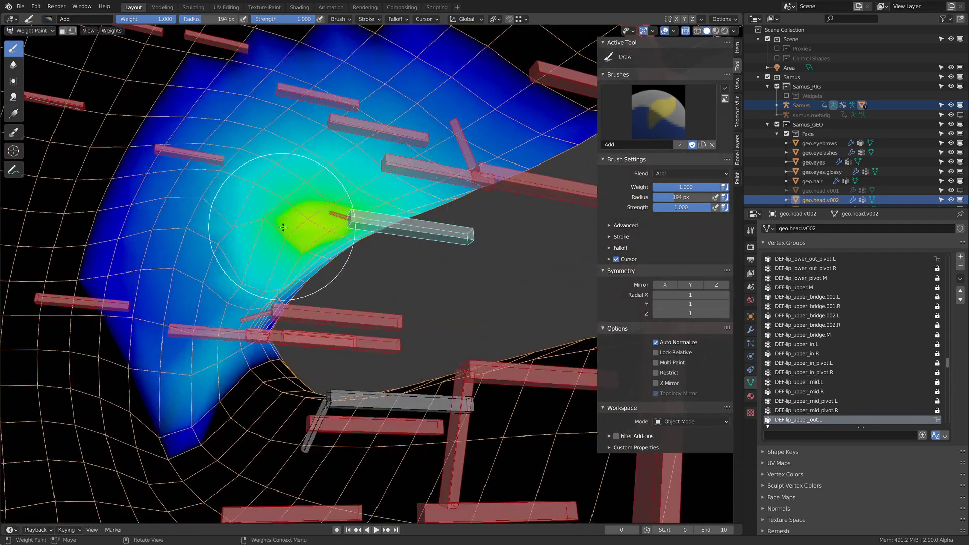
drag(336, 197, 261, 238)
middle_drag(332, 191, 336, 196)
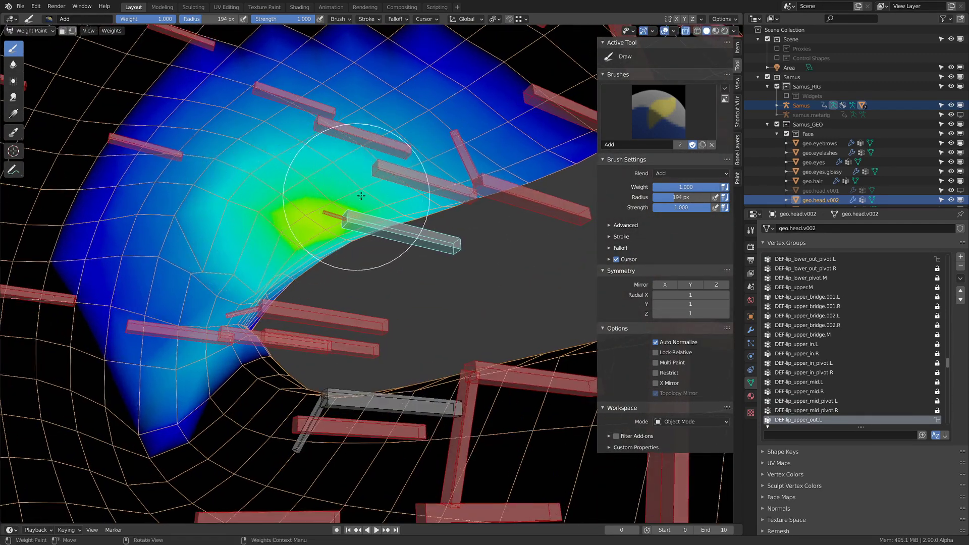
middle_drag(411, 167, 324, 222)
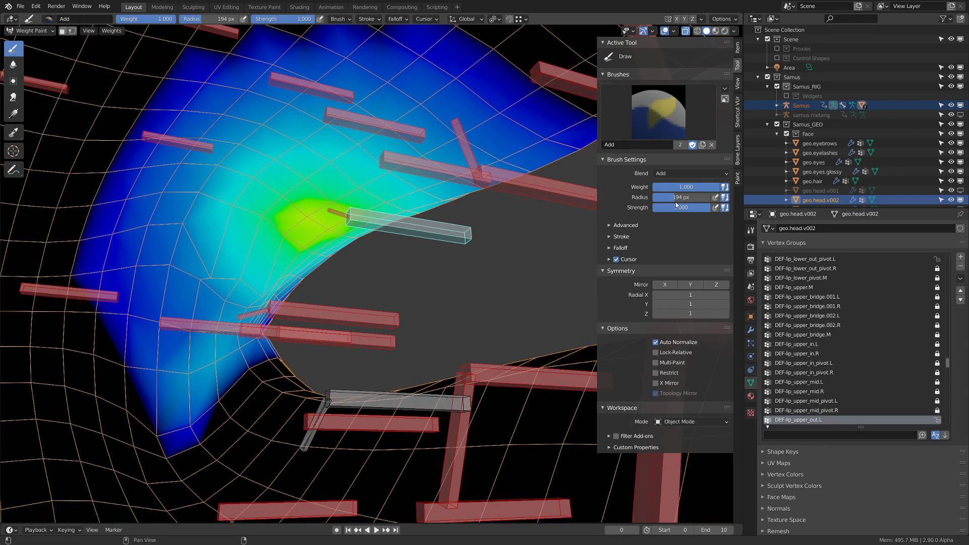
- Set the brush strength to 0.090 and radius to 92 px, and paint DEF-lip_upper_out.L weight beside the left mouth corner
shift+middle_drag(304, 268, 426, 253)
scroll(426, 253, up, 4)
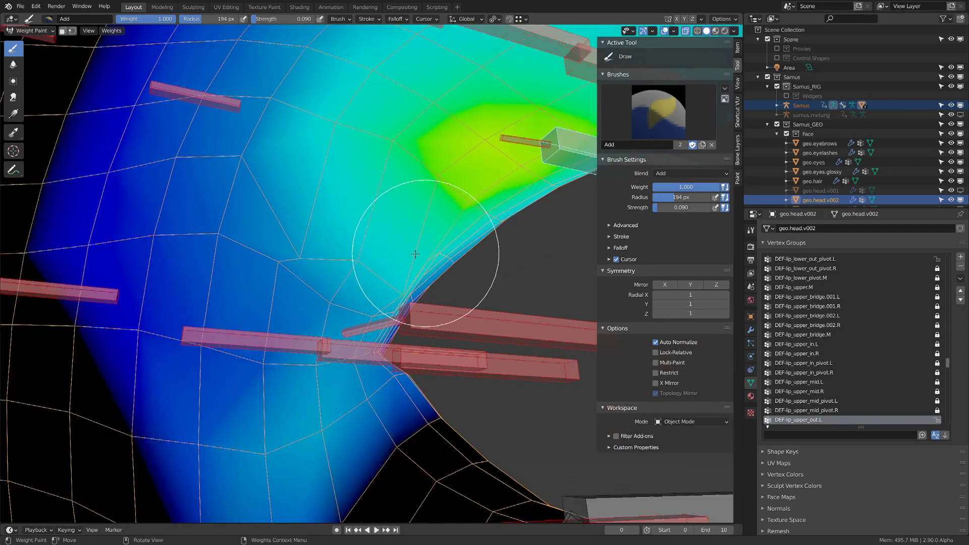
key(f)
click(325, 252)
mouse_move(290, 253)
mouse_down()
mouse_move(313, 247)
mouse_move(335, 303)
mouse_move(280, 335)
mouse_up()
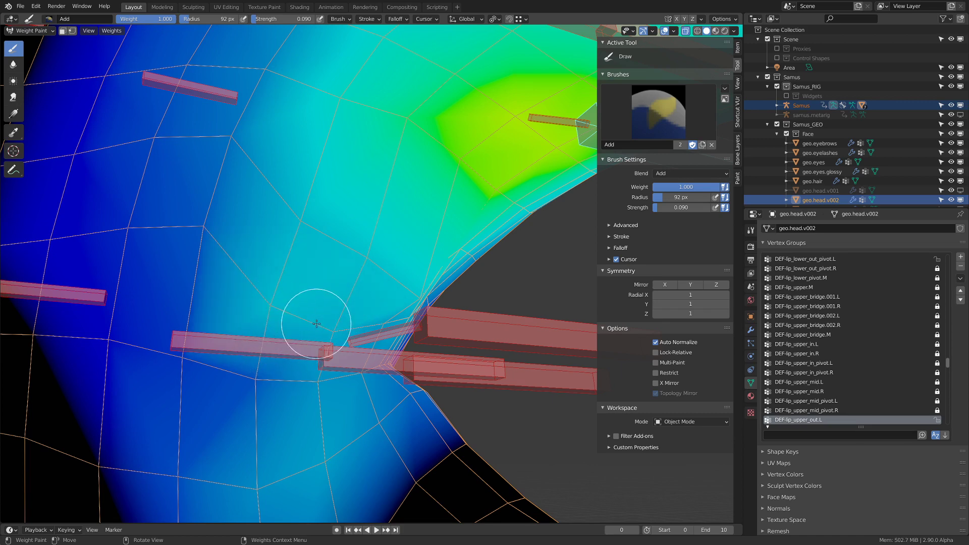
- Set the brush radius to 186 px and build up DEF-lip_upper_out.L weight above the left mouth corner
mouse_move(456, 272)
middle_down()
mouse_move(437, 283)
mouse_move(400, 279)
middle_up()
key(f)
click(435, 281)
mouse_move(364, 260)
mouse_down()
mouse_move(277, 222)
mouse_move(314, 212)
mouse_move(429, 214)
mouse_up()
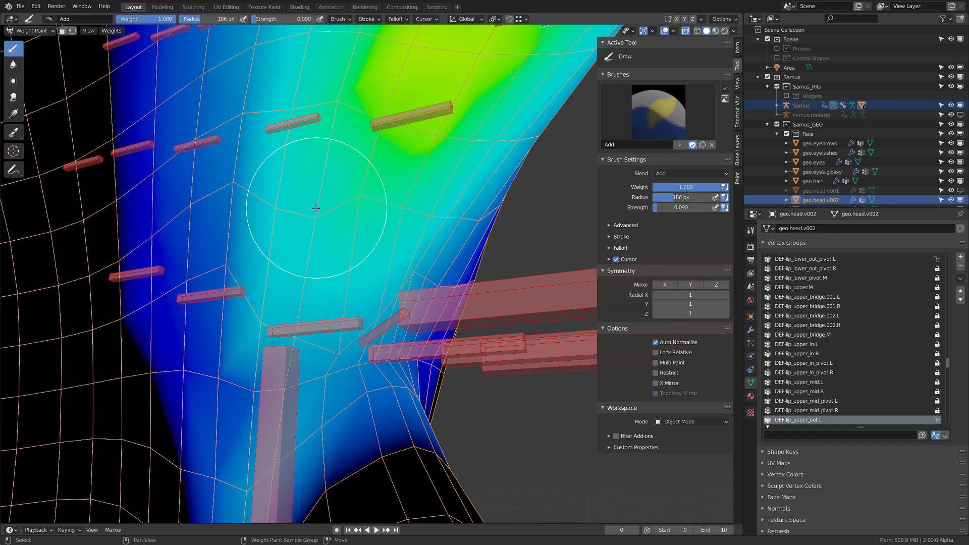
mouse_move(273, 204)
middle_down()
mouse_move(487, 234)
mouse_move(364, 277)
middle_up()
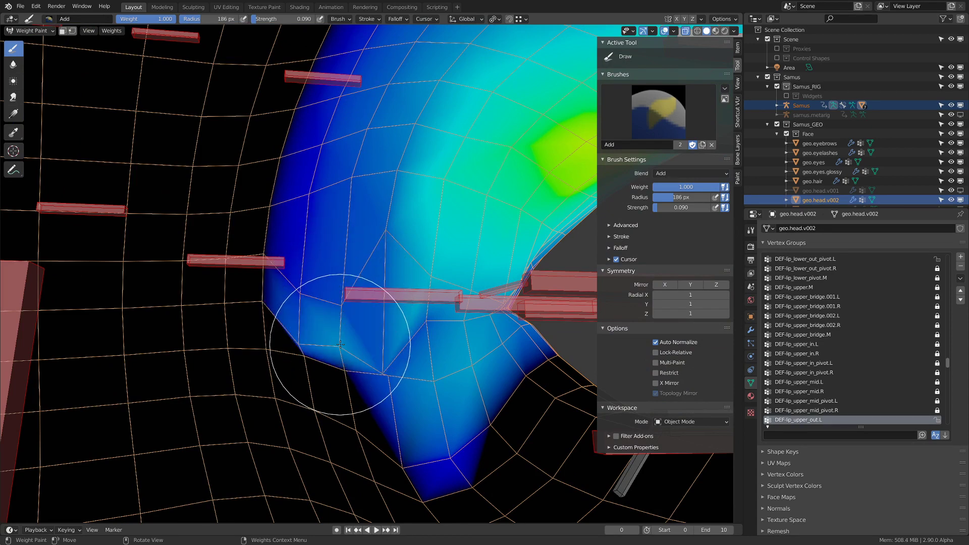
middle_drag(389, 238, 545, 270)
mouse_move(520, 240)
middle_down()
mouse_move(528, 253)
mouse_move(520, 195)
middle_up()
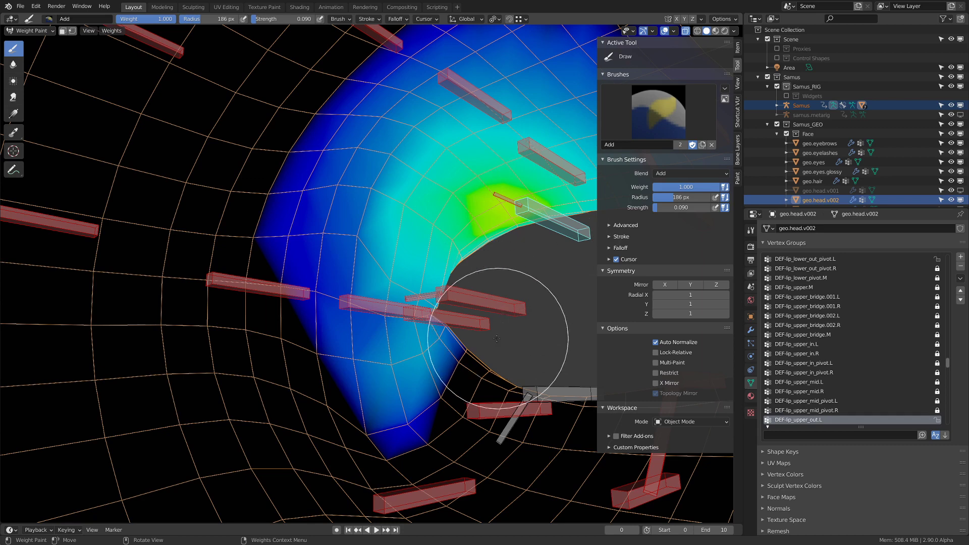
- Try to extend the DEF-lip_upper_out.L weight outward onto the cheek, and undo those strokes
middle_drag(497, 338, 379, 348)
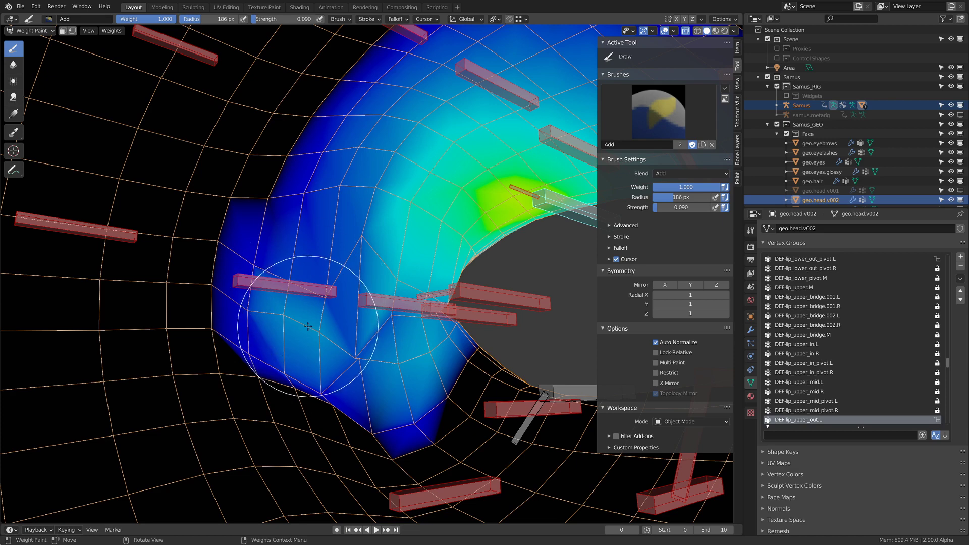
mouse_move(292, 325)
mouse_down()
mouse_move(289, 310)
mouse_move(309, 272)
mouse_move(332, 269)
mouse_up()
key(ctrl+z)
key(ctrl+z)
key(ctrl+z)
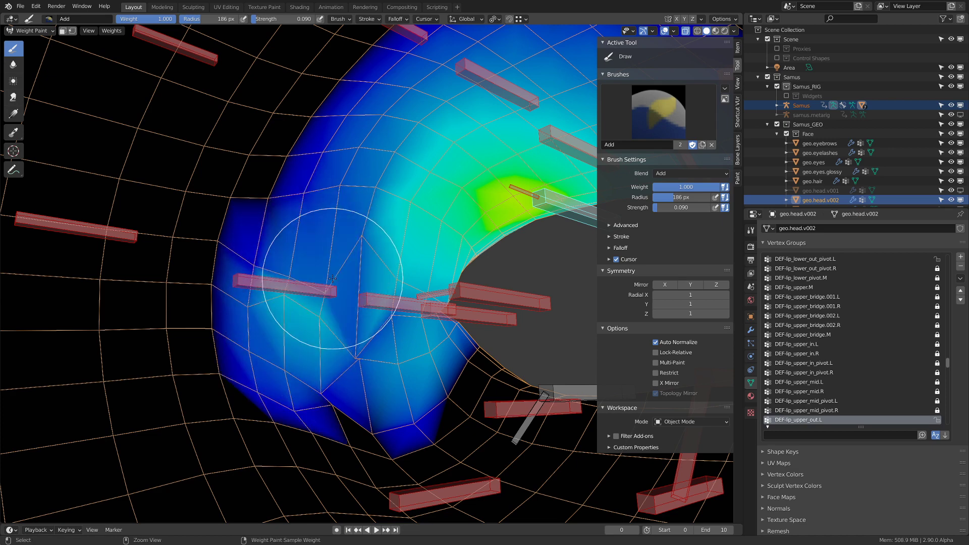
- Set the brush radius to 88 px and refine the DEF-lip_upper_out.L falloff beside the left mouth corner
middle_drag(415, 238, 396, 280)
scroll(396, 281, up, 2)
key(f)
click(362, 222)
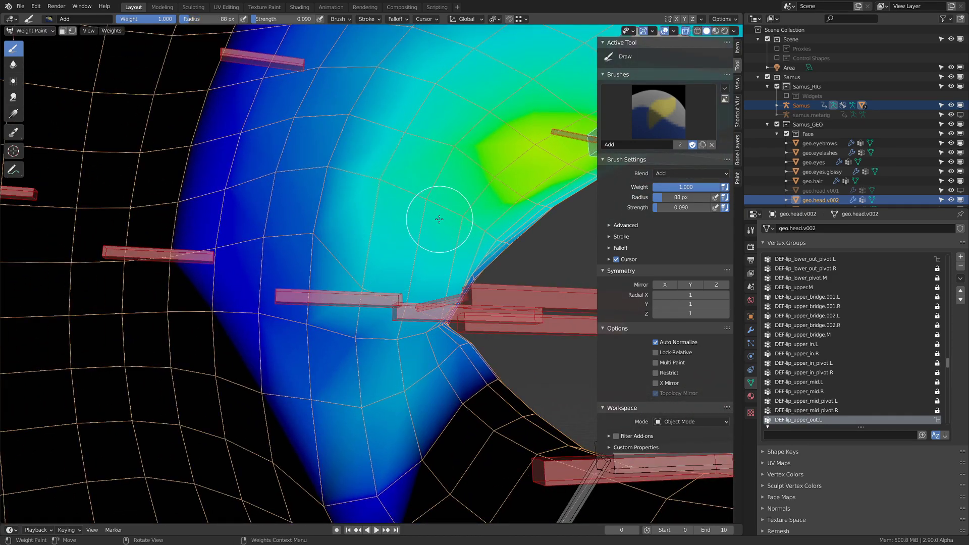
middle_drag(439, 219, 390, 294)
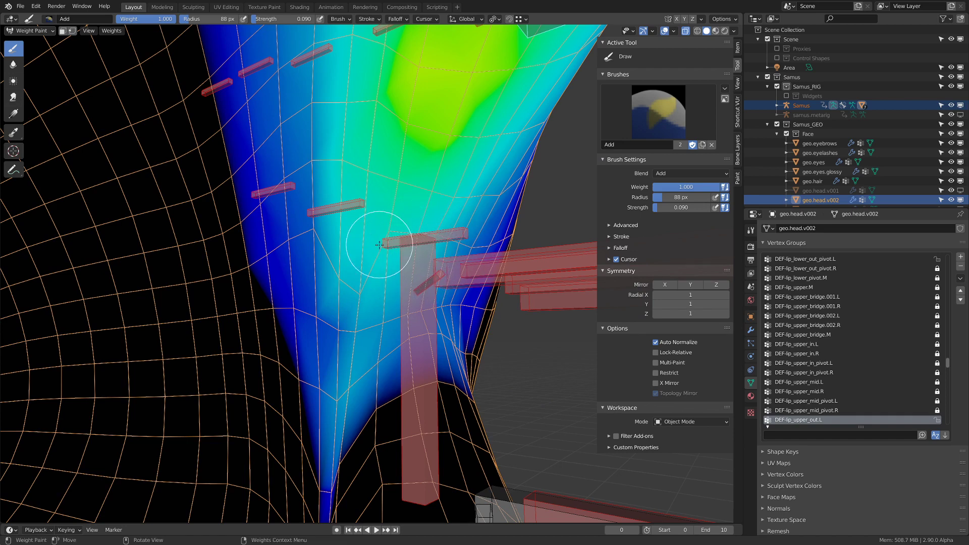
middle_drag(379, 245, 344, 277)
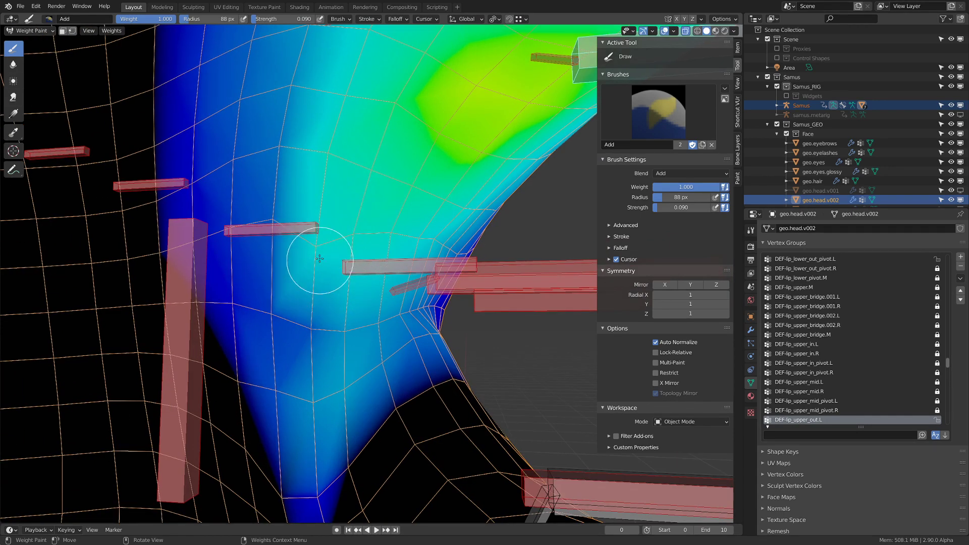
mouse_move(354, 214)
middle_down()
mouse_move(389, 265)
mouse_move(424, 266)
mouse_move(432, 284)
mouse_move(426, 290)
mouse_move(433, 278)
mouse_move(419, 284)
mouse_move(407, 268)
middle_up()
- Pick the DEF-lip_lower_out.L bone and check its weights around the left mouth corner
ctrl+click(537, 358)
middle_drag(538, 357, 503, 330)
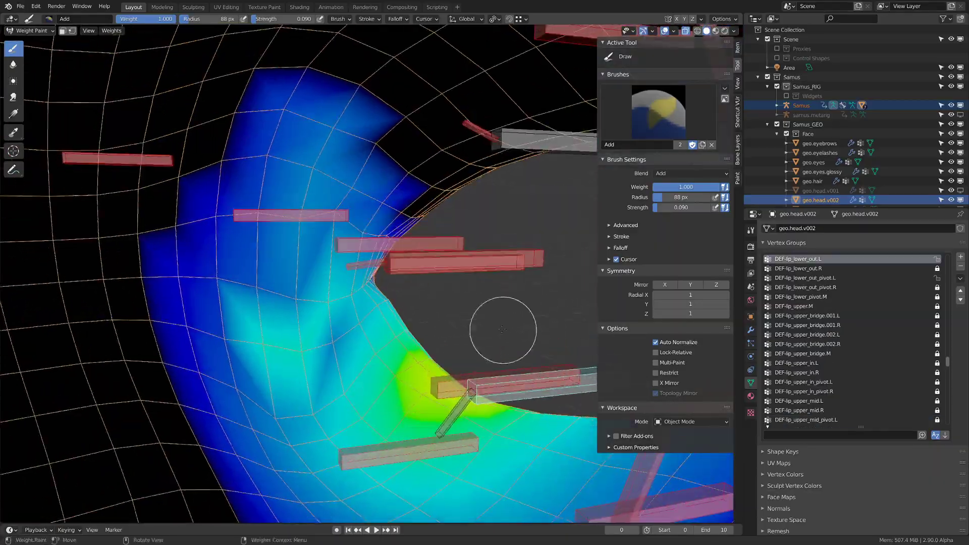
mouse_move(382, 240)
middle_down()
mouse_move(411, 238)
mouse_move(383, 268)
mouse_move(424, 287)
mouse_move(411, 303)
mouse_move(389, 282)
mouse_move(407, 259)
mouse_move(438, 260)
mouse_move(430, 273)
mouse_move(464, 289)
mouse_move(357, 285)
middle_up()
- Pick the DEF-lip_corner.L bone, briefly unlock its vertex group and restore the lock, and inspect its weights
ctrl+click(409, 264)
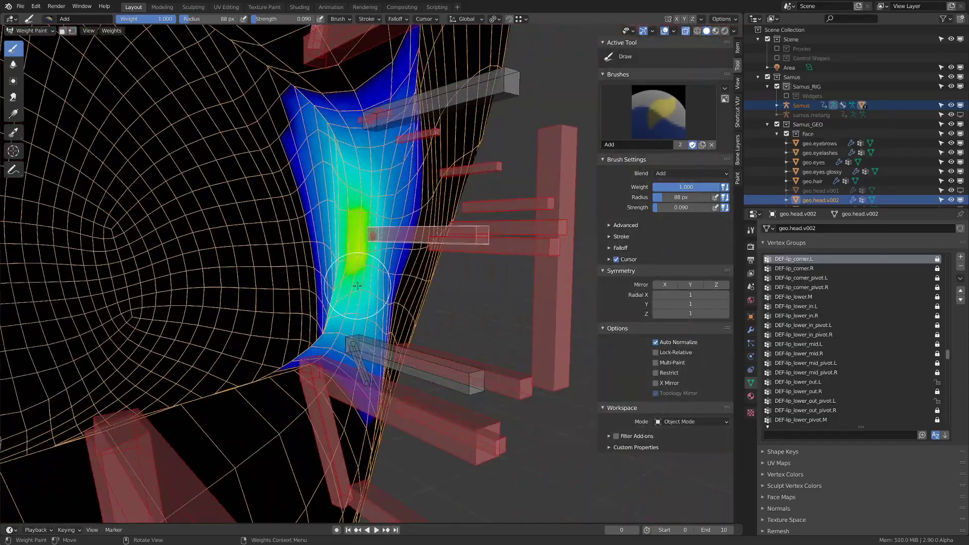
click(937, 259)
scroll(363, 274, up, 4)
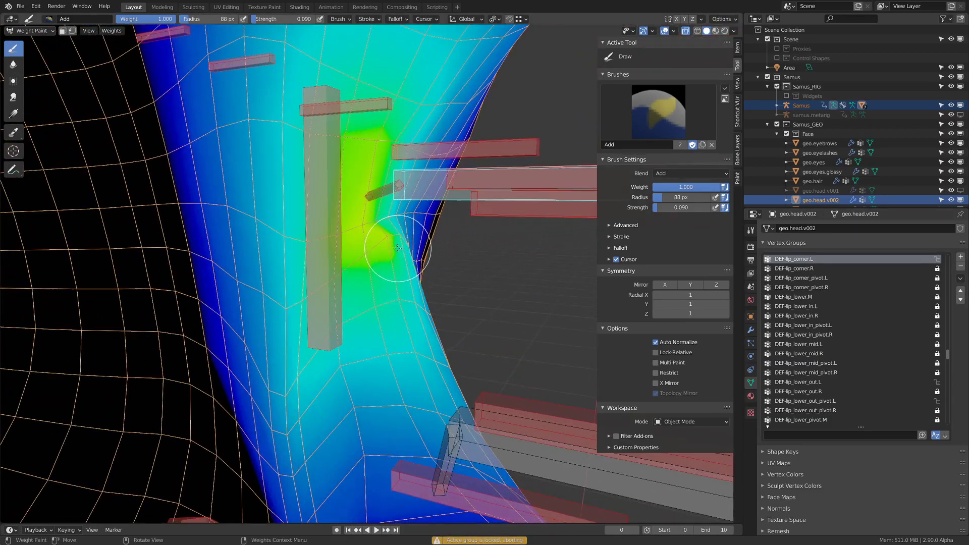
scroll(386, 256, down, 8)
middle_drag(386, 256, 291, 282)
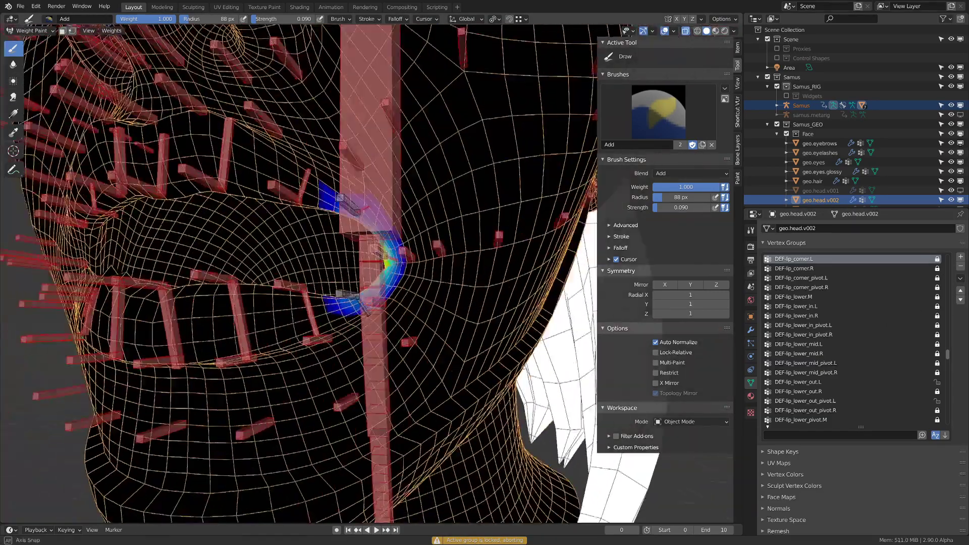
scroll(394, 326, up, 6)
- Pick the DEF-lip_lower_out.L bone, set the brush radius to 98 px, and inspect its weight blend around the left mouth corner
ctrl+click(327, 333)
scroll(353, 328, up, 5)
key(f)
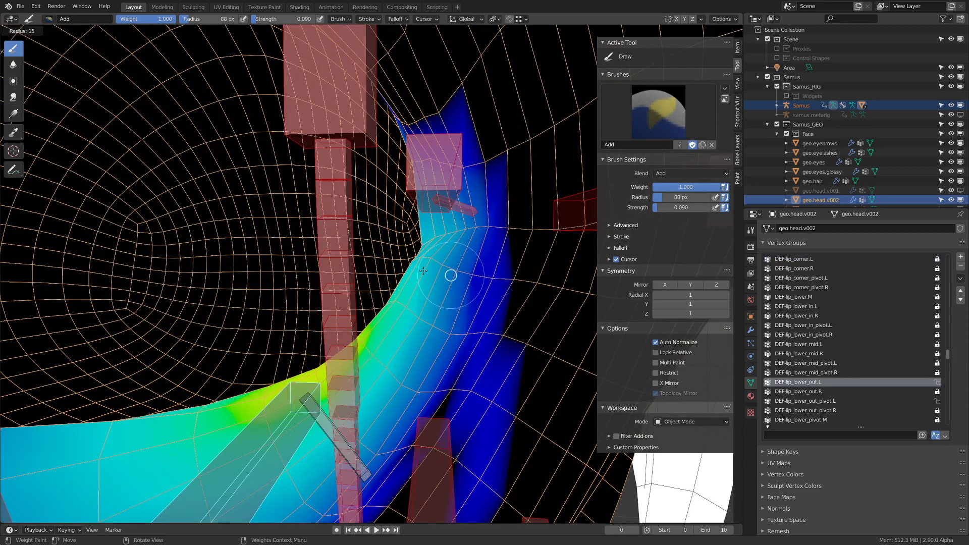
click(459, 275)
key(f)
click(460, 273)
mouse_move(419, 260)
middle_down()
mouse_move(502, 281)
mouse_move(362, 257)
mouse_move(485, 283)
mouse_move(423, 281)
middle_up()
key(f)
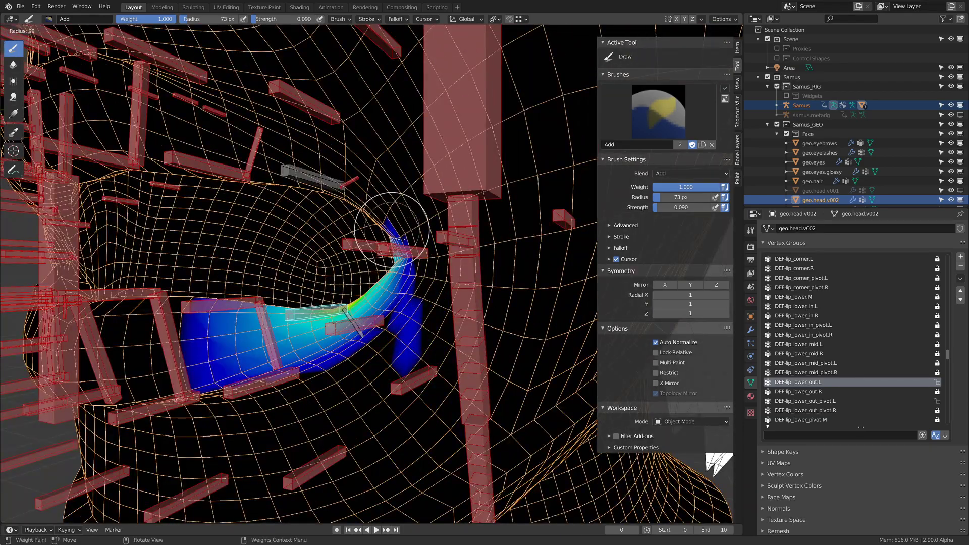
key(Escape)
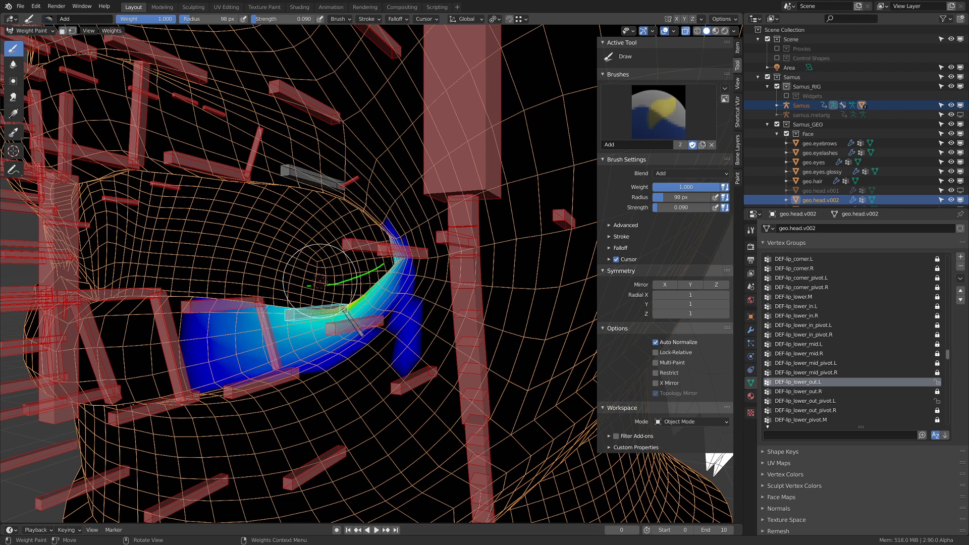
mouse_move(276, 287)
middle_down()
mouse_move(394, 293)
mouse_move(417, 273)
mouse_move(443, 275)
mouse_move(379, 266)
mouse_move(387, 269)
mouse_move(357, 282)
middle_up()
scroll(399, 290, up, 5)
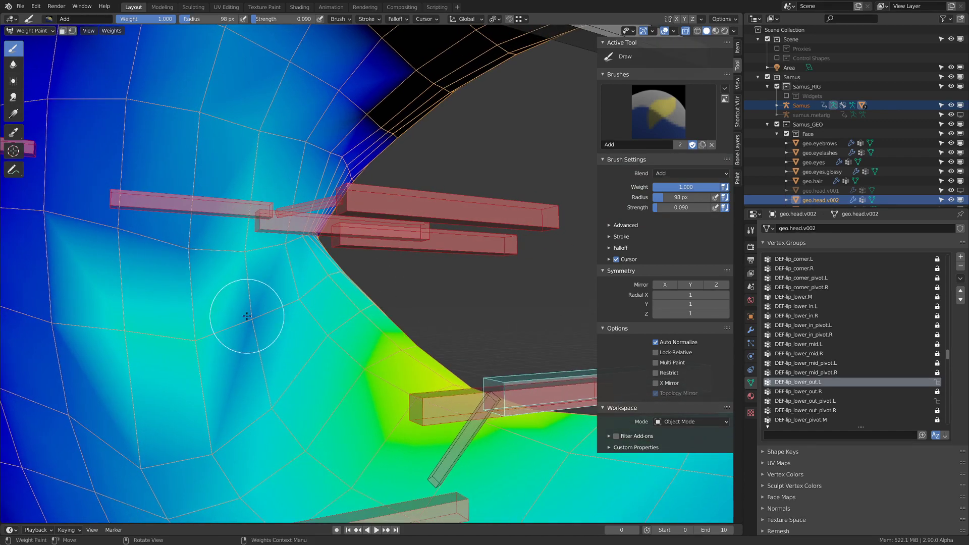
middle_drag(248, 314, 371, 307)
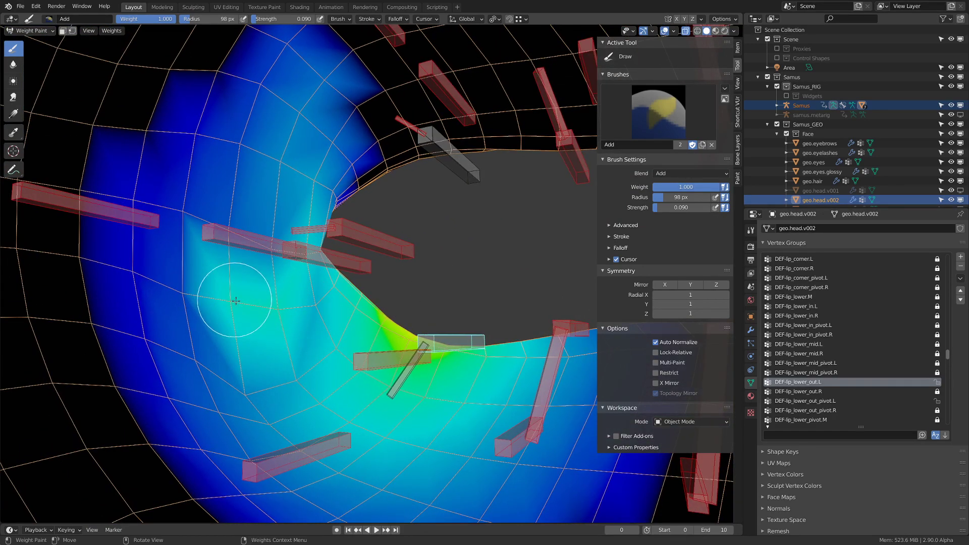
mouse_move(228, 303)
middle_down()
mouse_move(362, 288)
mouse_move(399, 308)
mouse_move(443, 271)
middle_up()
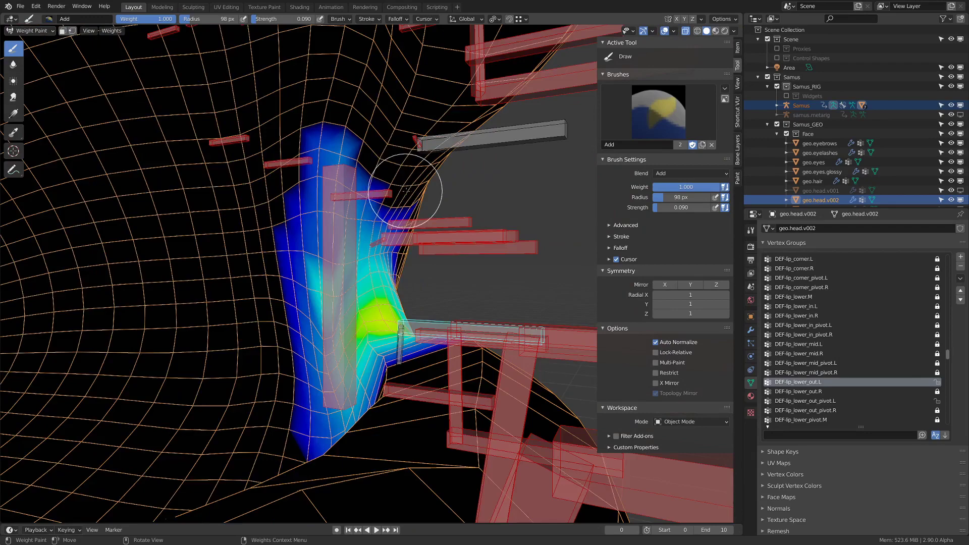
- Pick the DEF-lip_upper_out.L bone and paint its weight just below the left mouth corner
middle_drag(405, 191, 454, 188)
ctrl+click(510, 153)
scroll(389, 229, up, 4)
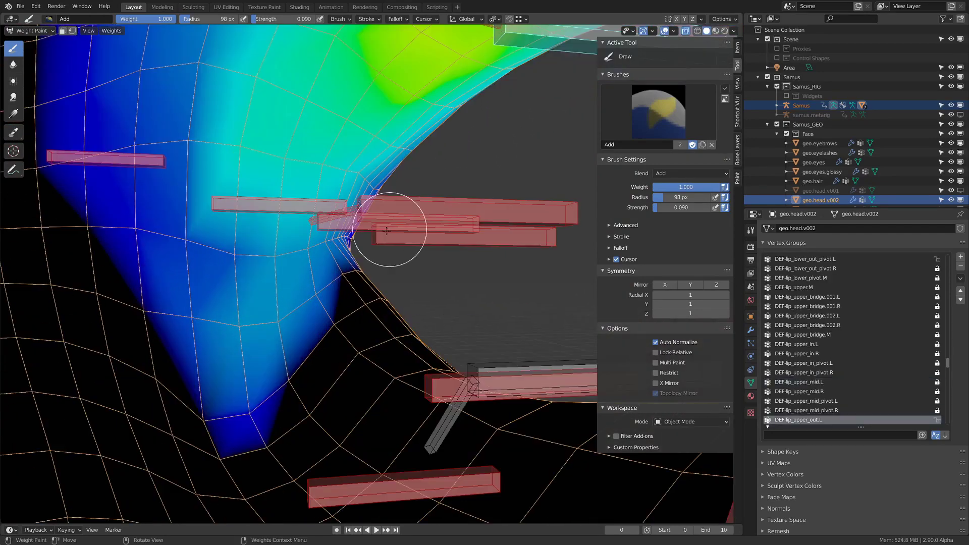
drag(278, 251, 292, 247)
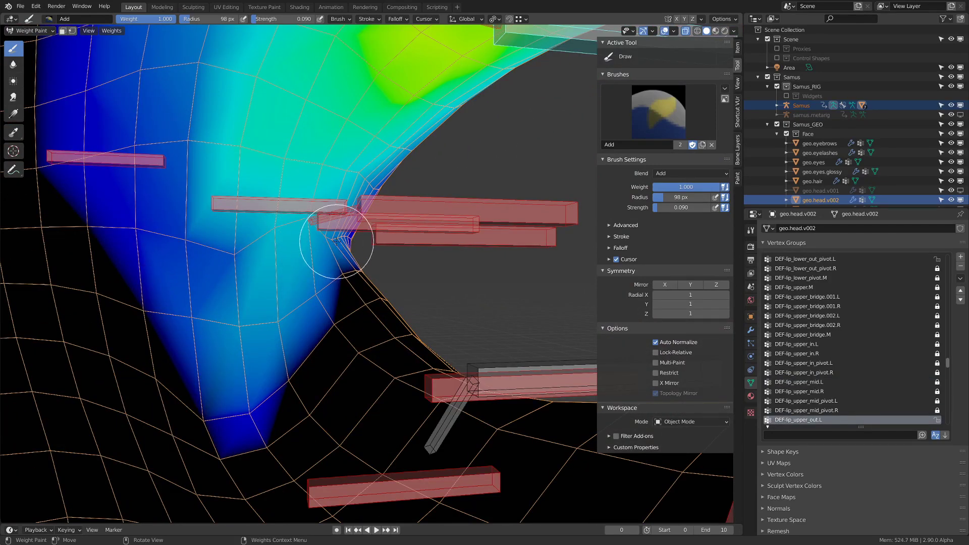
middle_drag(336, 238, 368, 254)
- Set the brush strength to 0.010
click(690, 208)
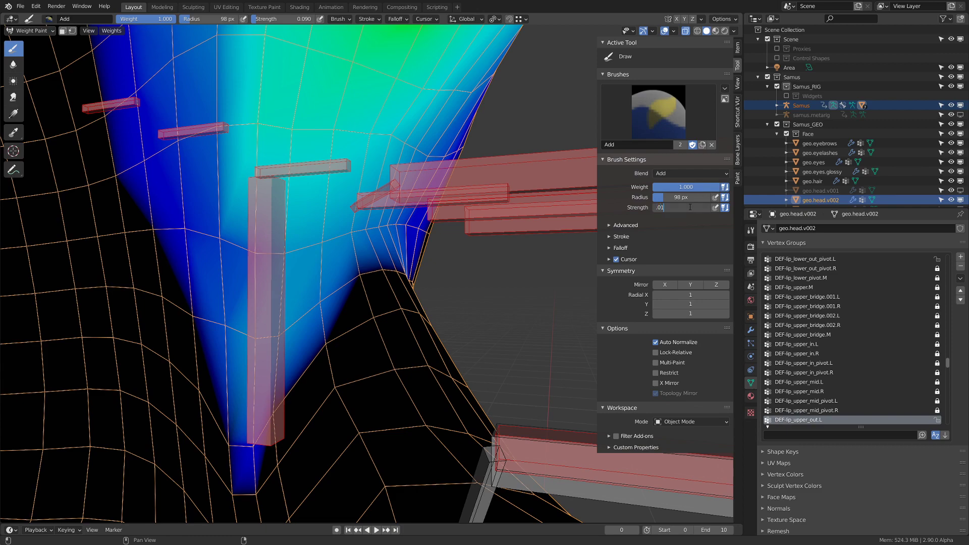
text(.01)
key(Return)
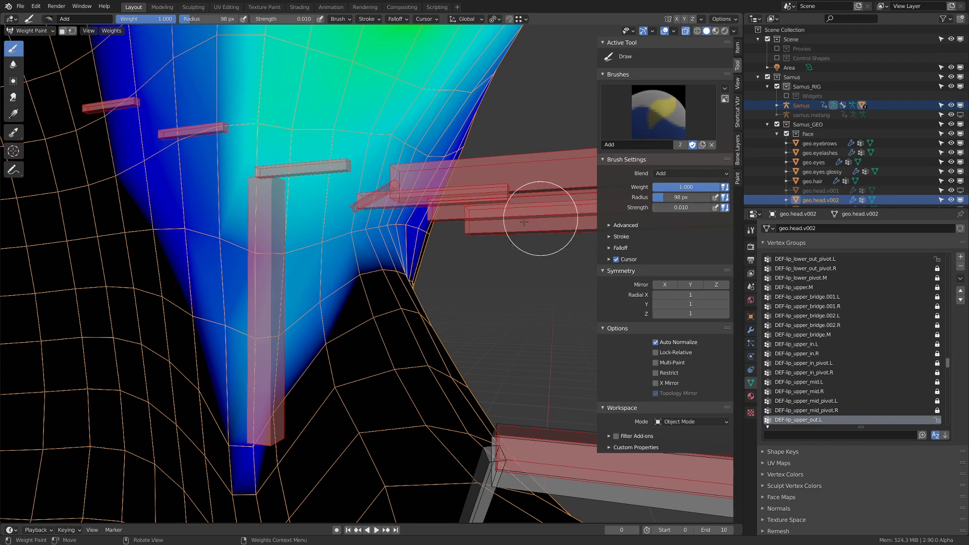
- Try a brush strength of 1.000 and return it to 0.010
mouse_move(541, 217)
middle_down()
mouse_move(414, 227)
mouse_move(461, 226)
middle_up()
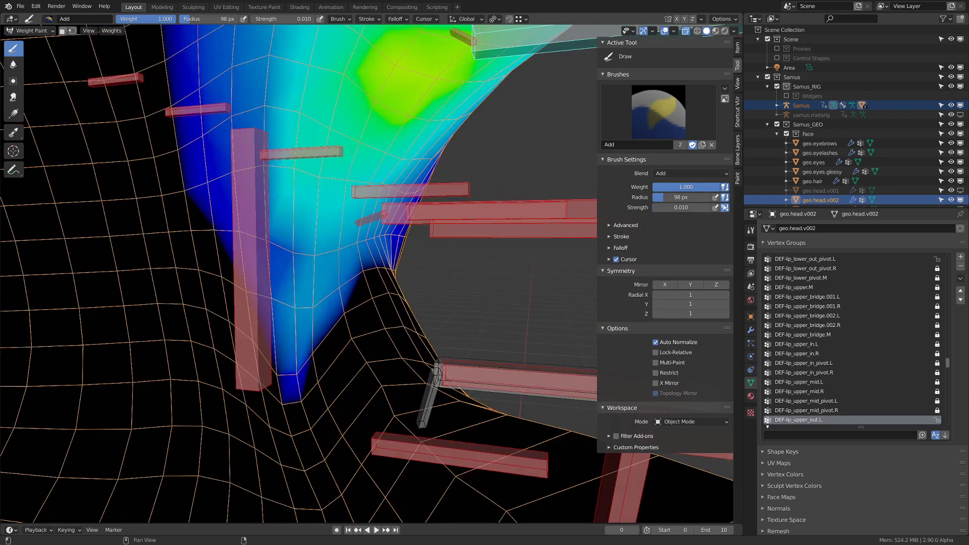
drag(672, 208, 723, 208)
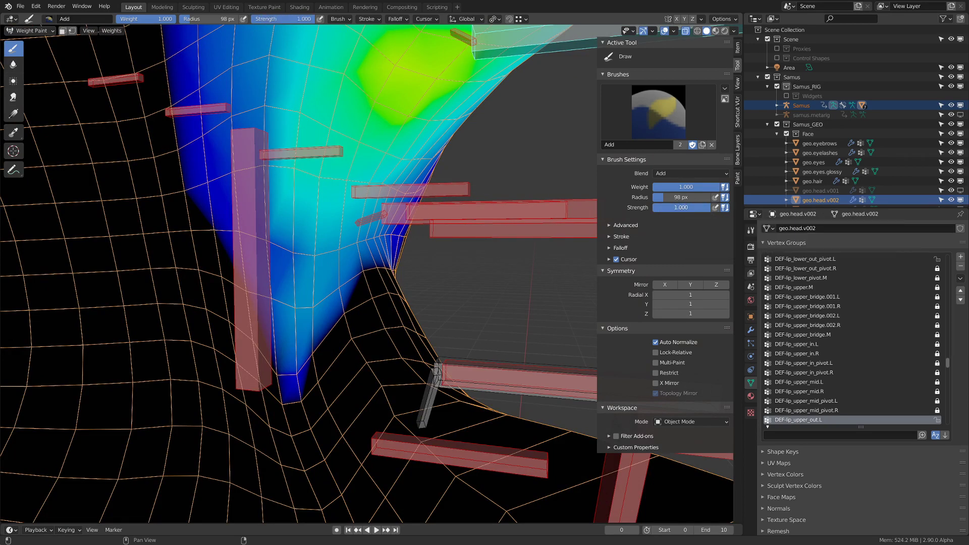
text(1)
key(Return)
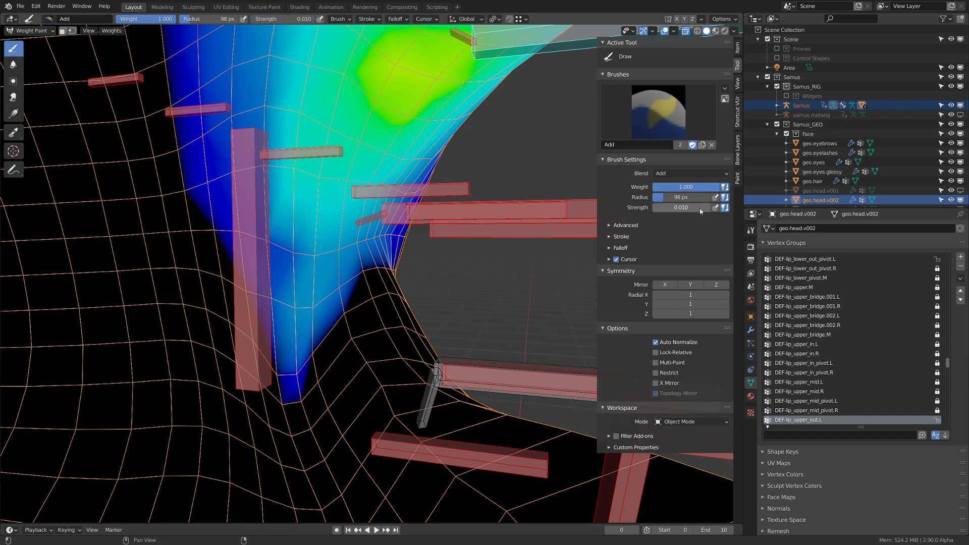
- Smooth the DEF-lip_upper_out.L weight below the left mouth corner with light strokes, reducing the brush radius to 50 px
middle_drag(497, 208, 308, 227)
drag(298, 247, 313, 255)
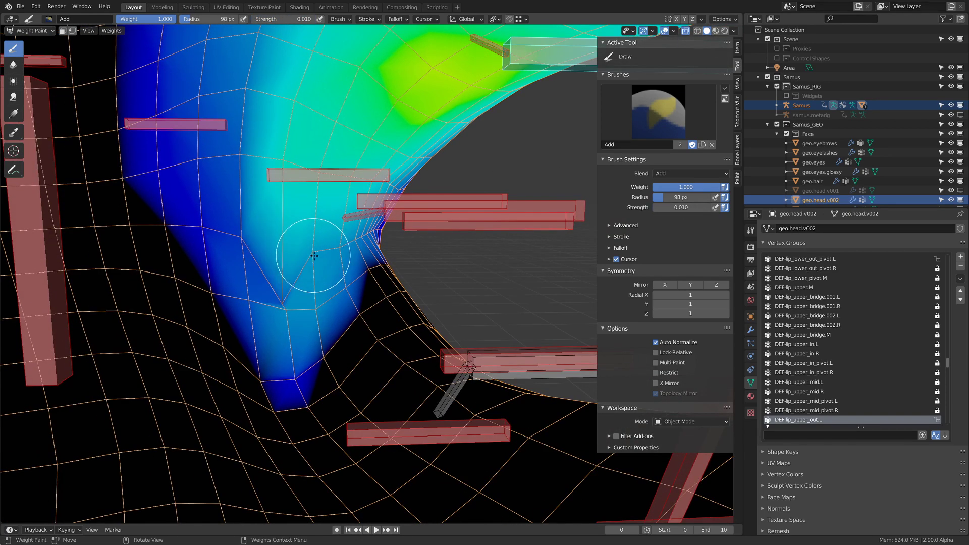
key(f)
click(279, 296)
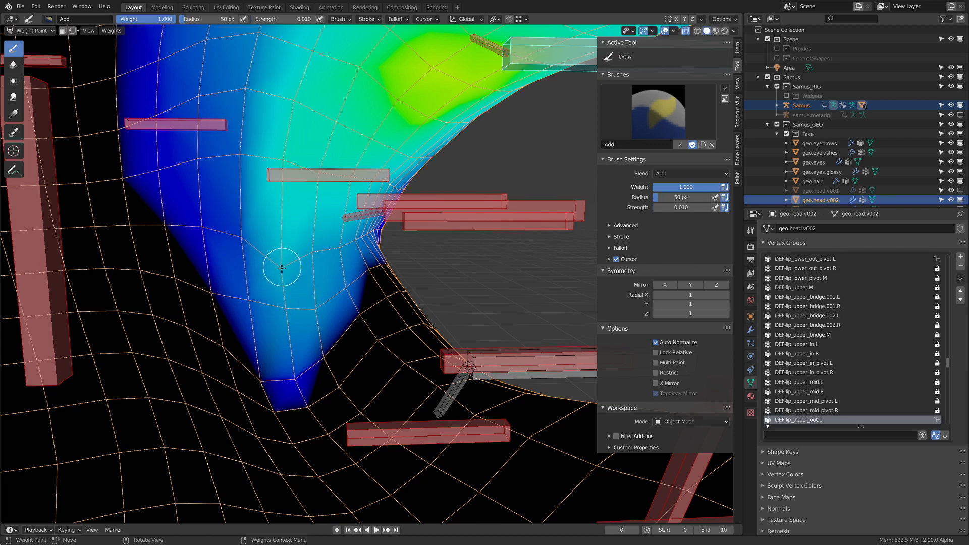
- Set the brush radius to 73 px and smooth the DEF-lip_upper_out.L weight beside and below the left mouth corner
middle_drag(342, 240, 647, 225)
middle_drag(340, 221, 329, 253)
key(f)
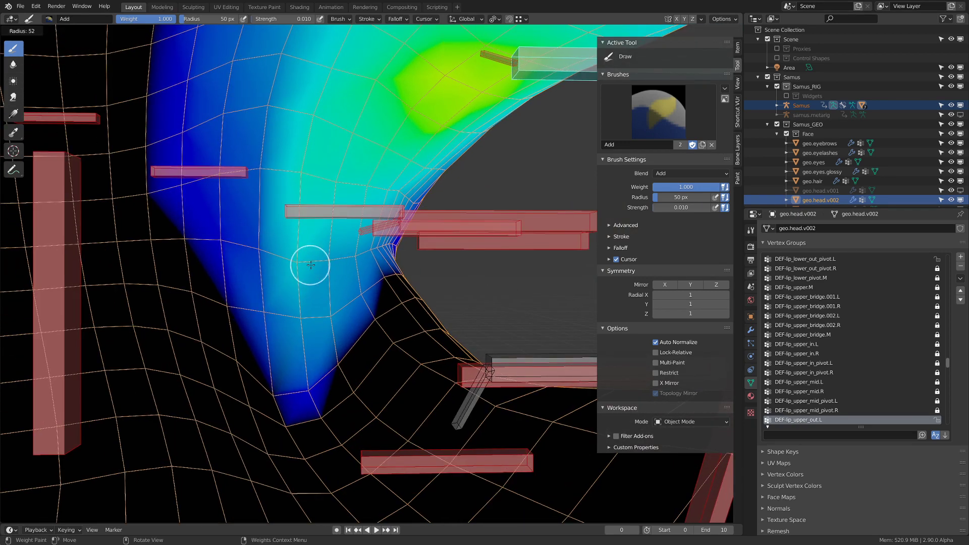
click(336, 264)
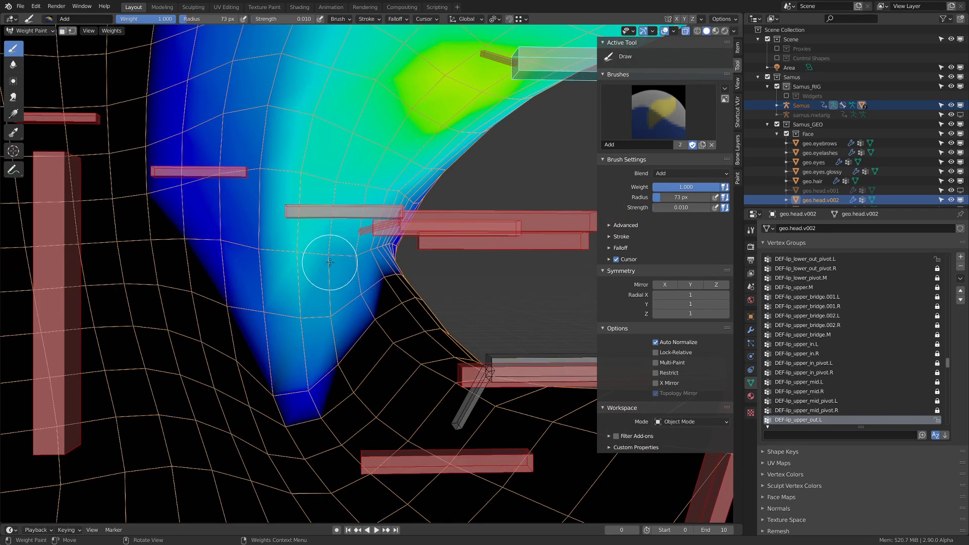
mouse_move(356, 257)
middle_down()
mouse_move(393, 241)
mouse_move(376, 232)
middle_up()
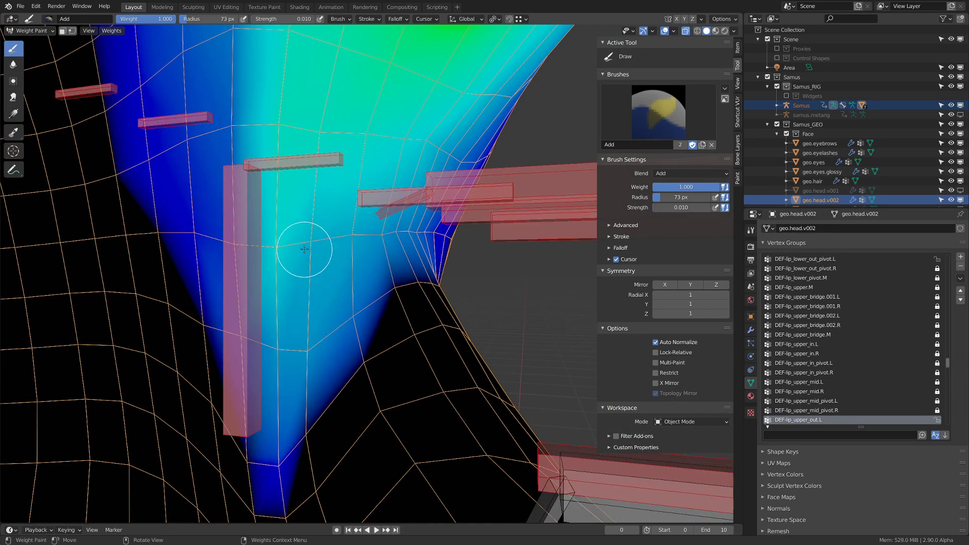
drag(246, 242, 242, 252)
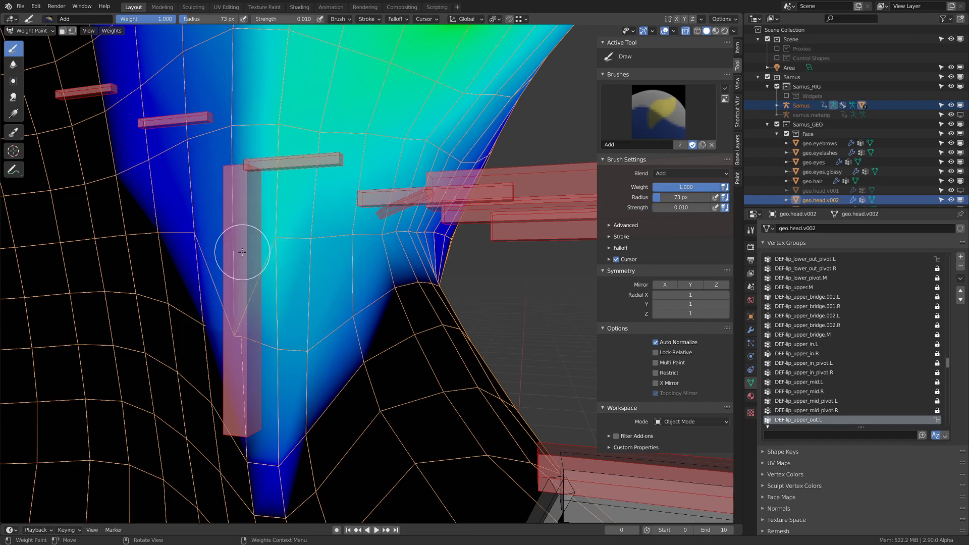
- Try brush radii of 173 and 108 px, then refine the DEF-lip_upper_out.L weight around the left mouth corner at 37 px
mouse_move(277, 244)
middle_down()
mouse_move(357, 232)
mouse_move(261, 251)
middle_up()
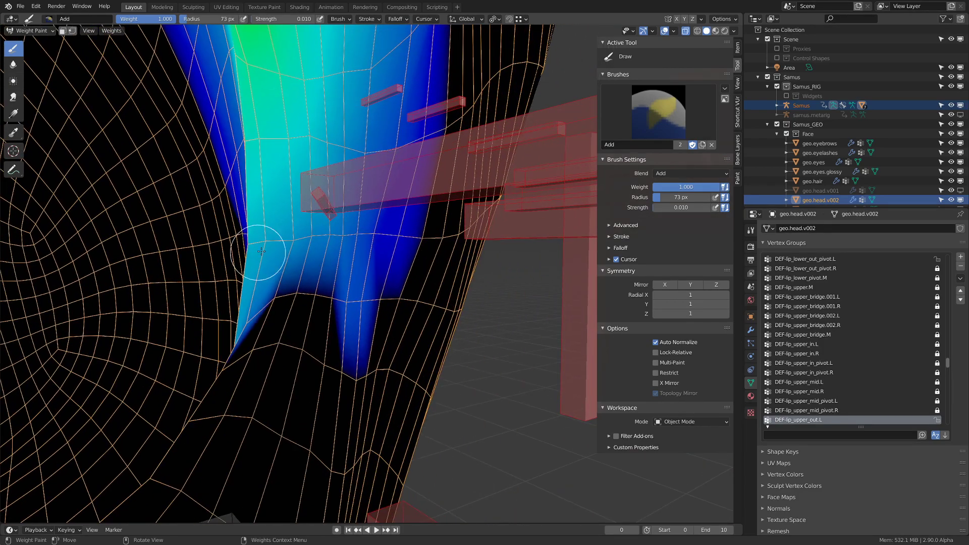
middle_drag(340, 233, 303, 234)
middle_drag(415, 250, 429, 252)
scroll(364, 257, up, 4)
mouse_move(303, 253)
middle_down()
mouse_move(344, 242)
mouse_move(340, 255)
middle_up()
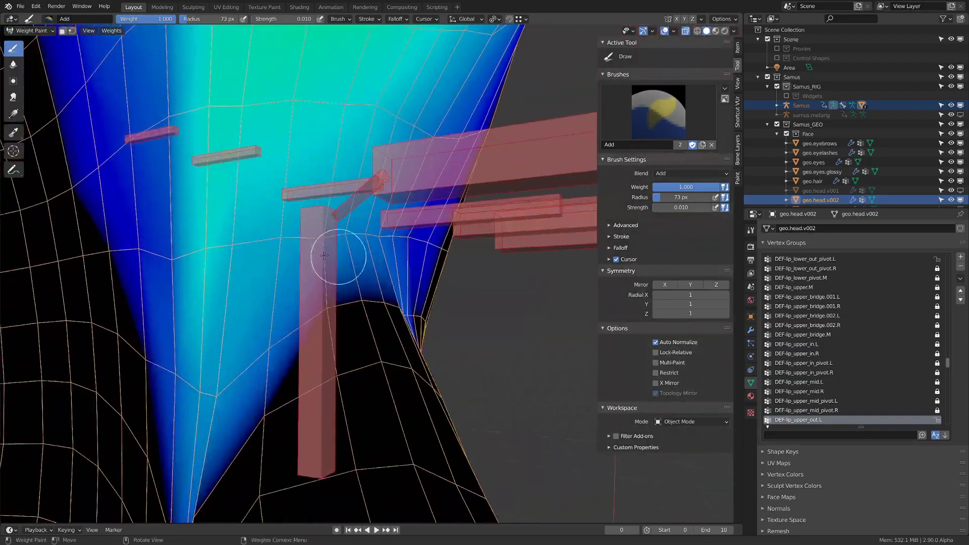
key(f)
click(376, 269)
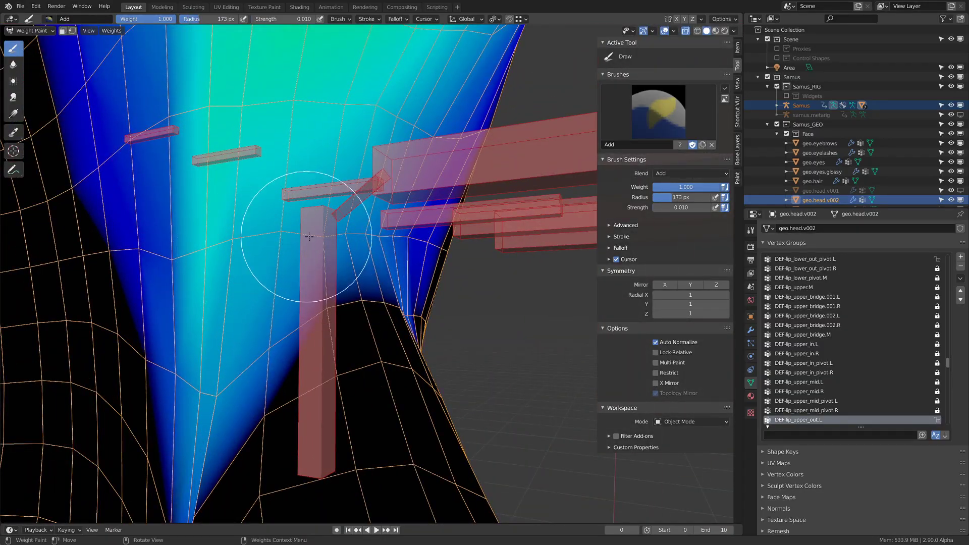
key(f)
click(292, 240)
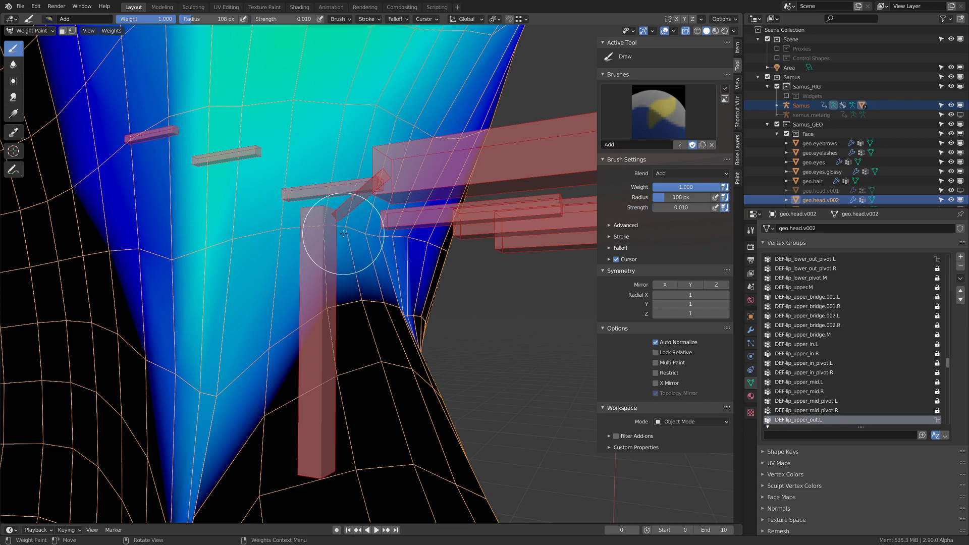
key(f)
click(343, 226)
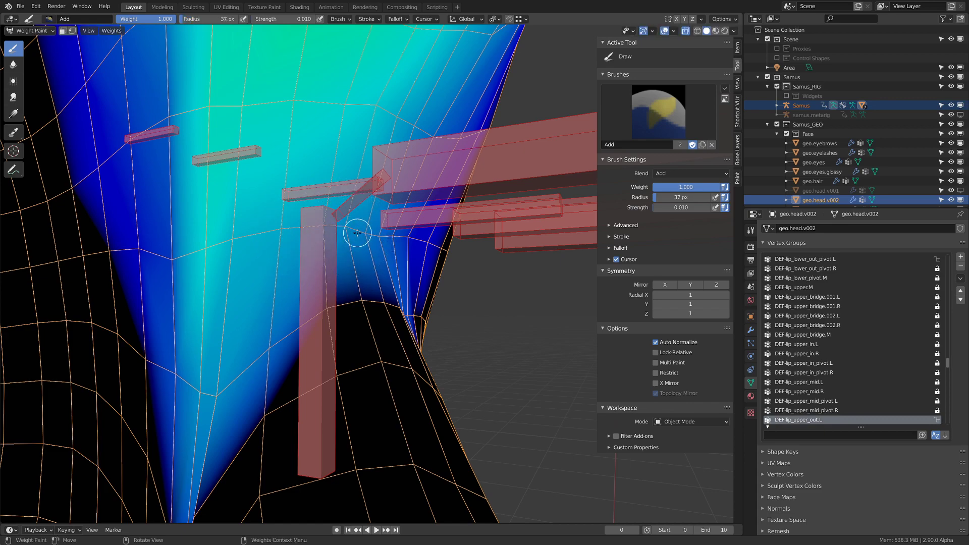
middle_drag(381, 240, 292, 255)
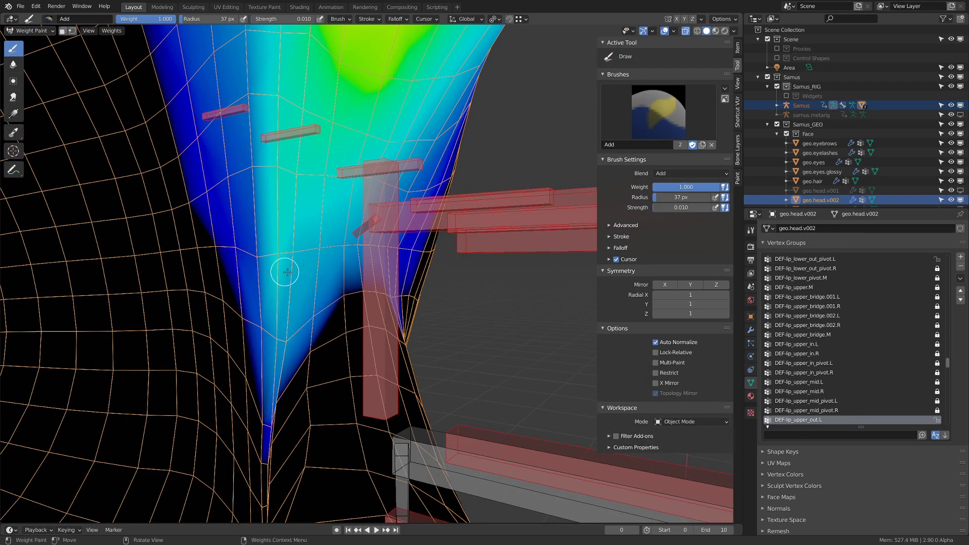
middle_drag(283, 271, 334, 270)
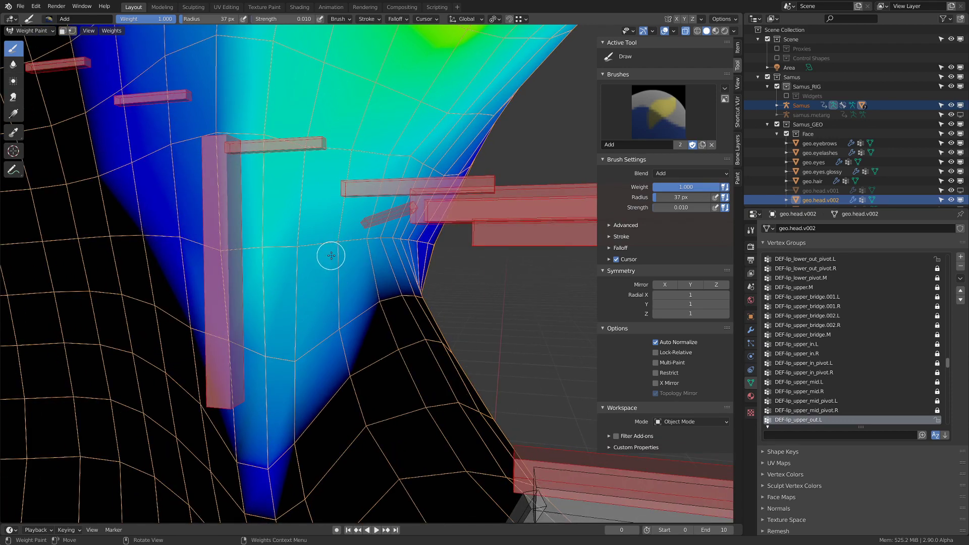
- Set the brush radius to 66 px and extend the DEF-lip_upper_out.L weight onto the lip edge below the left mouth corner
middle_drag(331, 256, 399, 323)
key(f)
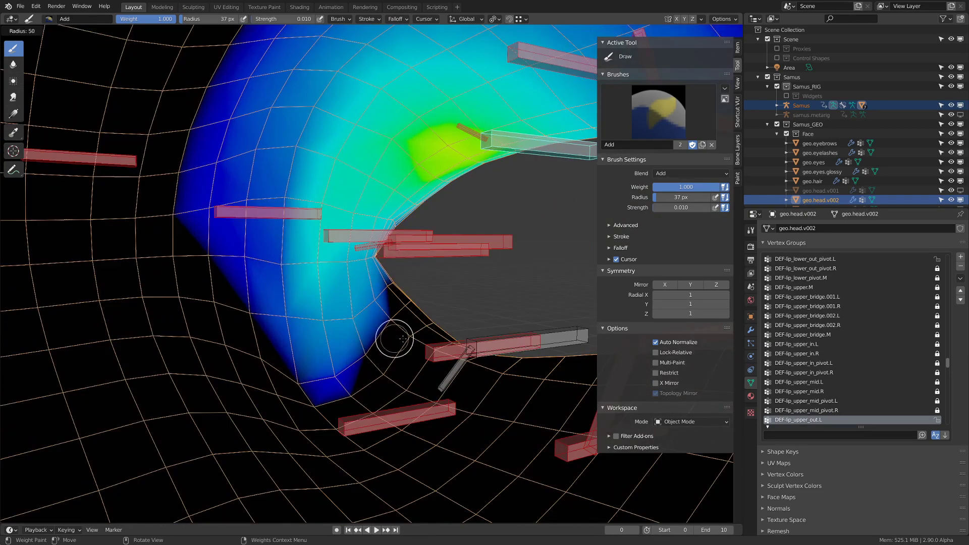
click(347, 321)
key(f)
click(328, 321)
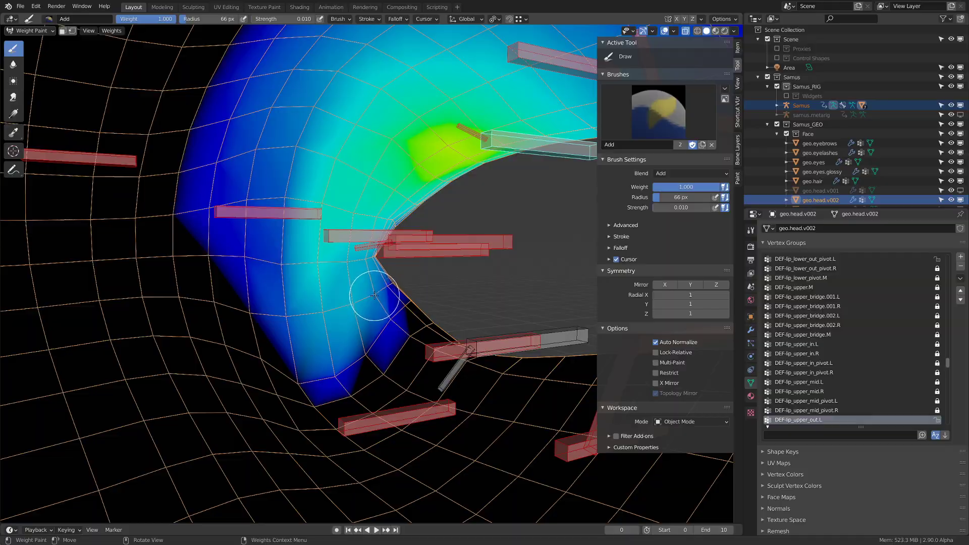
- Try an extra weight stroke on the cheek beside the left mouth corner and undo it
scroll(422, 290, down, 4)
middle_drag(422, 290, 406, 289)
scroll(393, 286, up, 4)
drag(287, 268, 309, 281)
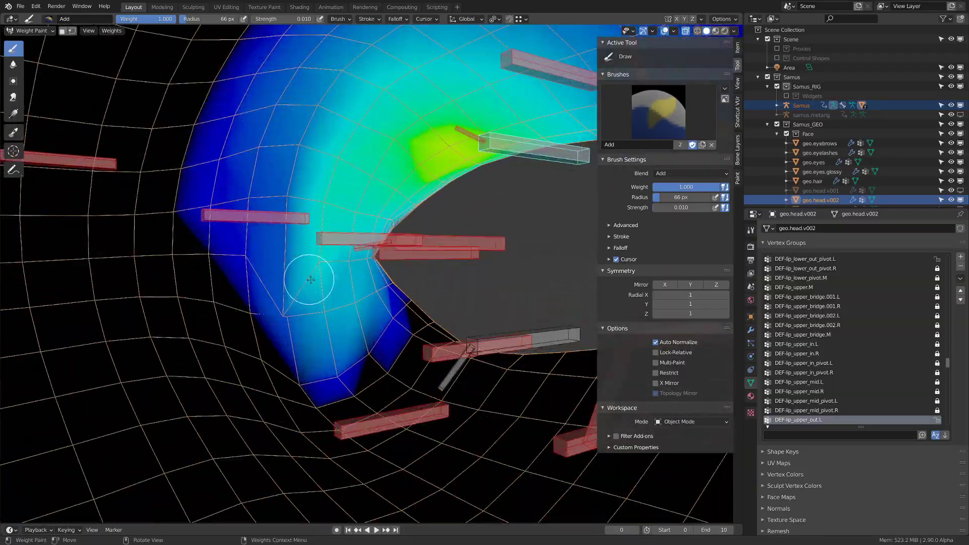
key(ctrl+z)
- Examine the DEF-lip_upper_out.L weight distribution across the whole mouth from several angles
scroll(341, 271, down, 4)
middle_drag(349, 273, 303, 275)
scroll(434, 281, down, 3)
middle_drag(437, 281, 298, 270)
mouse_move(362, 271)
middle_down()
mouse_move(410, 270)
mouse_move(361, 268)
mouse_move(353, 237)
mouse_move(399, 227)
mouse_move(346, 242)
middle_up()
scroll(361, 268, down, 5)
scroll(387, 241, up, 2)
scroll(399, 227, up, 3)
scroll(354, 238, up, 3)
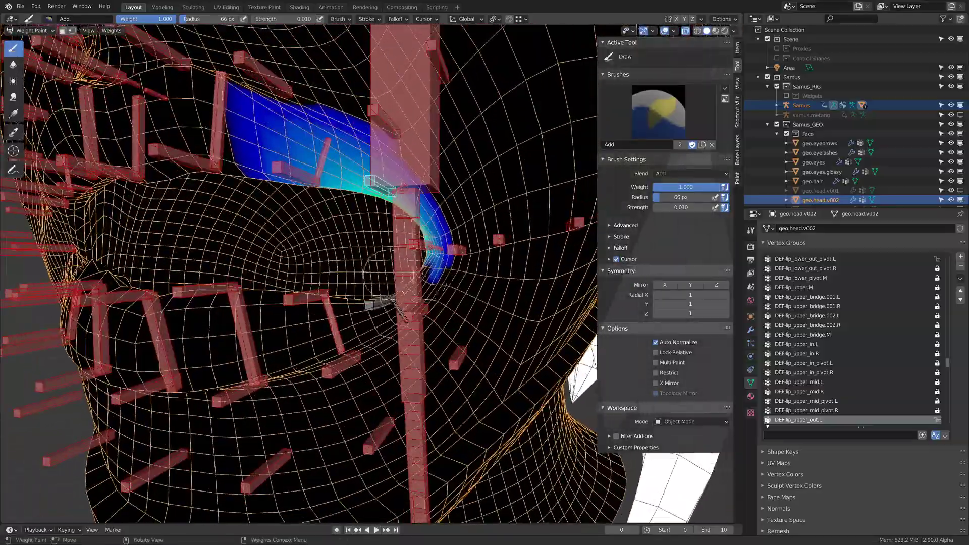
key(ctrl+Tab)
key(ctrl+Tab)
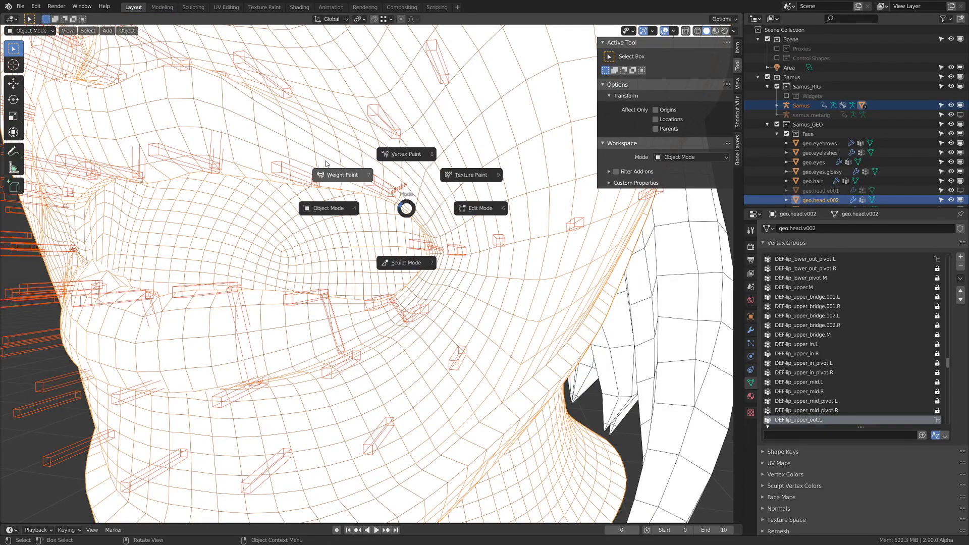
click(333, 173)
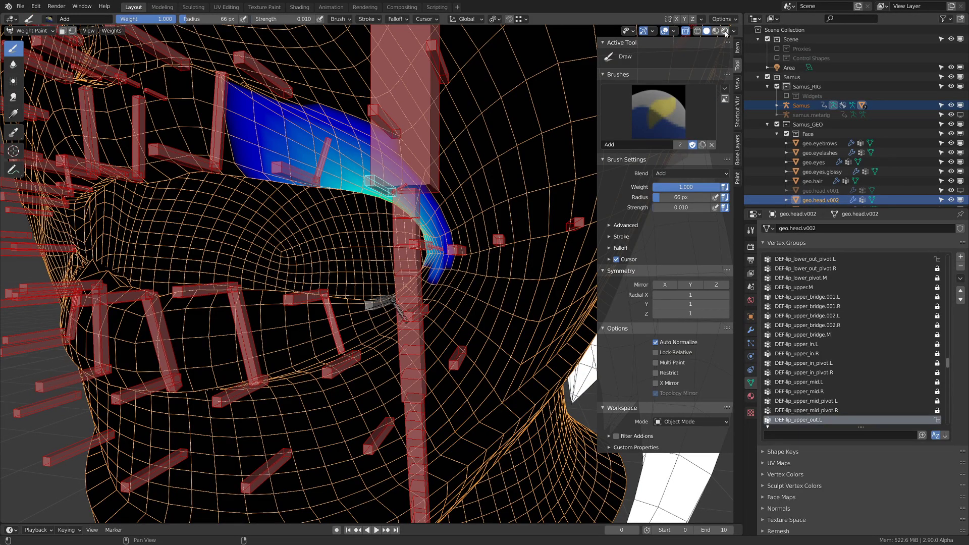
- Show the rig's Tweaks bone layer and switch the viewport to rendered shading
click(737, 151)
middle_drag(482, 185, 540, 182)
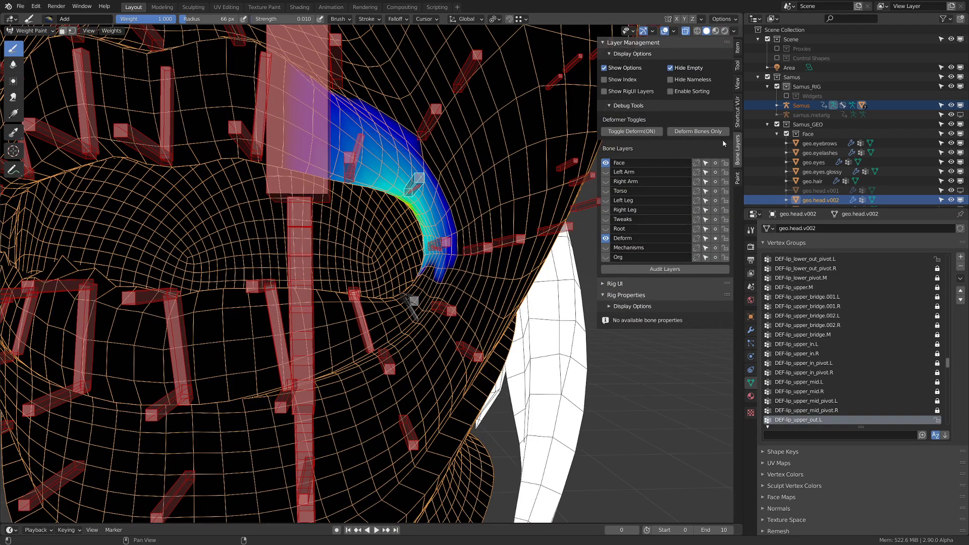
click(606, 220)
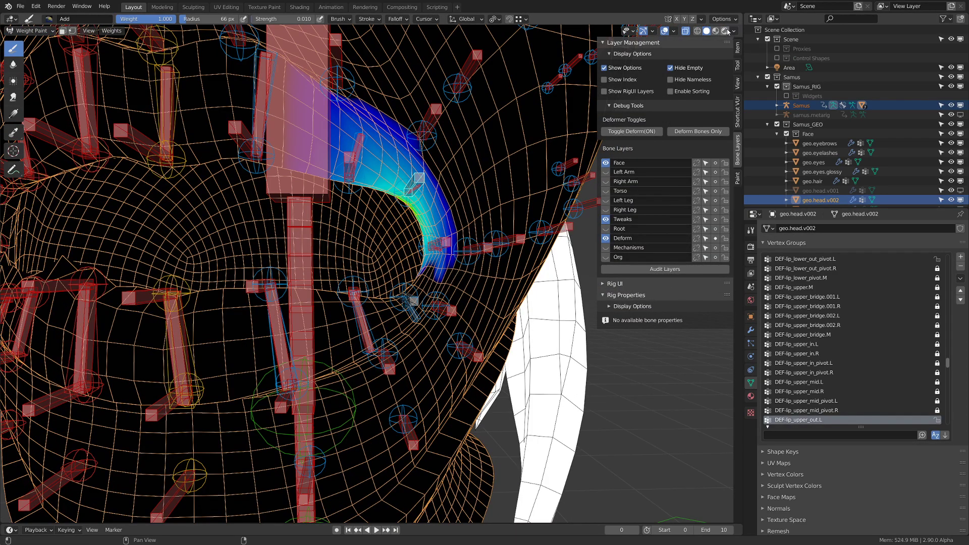
click(726, 31)
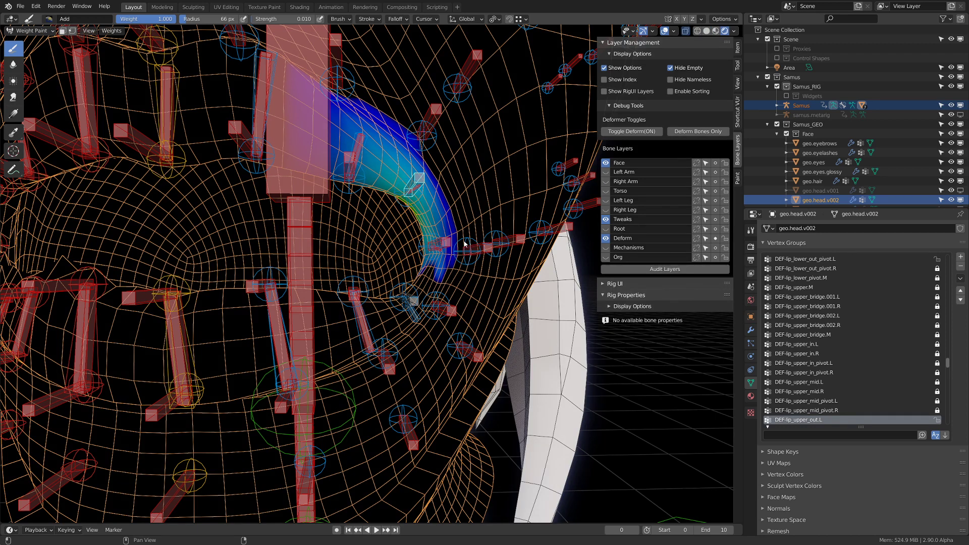
- Take the head mesh out of Weight Paint into Object Mode
key(ctrl+Tab)
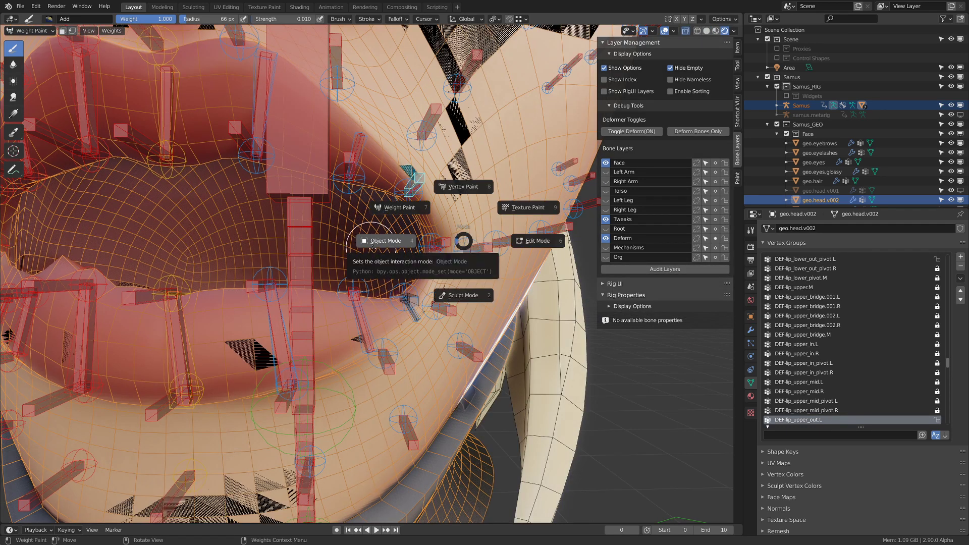
click(372, 245)
scroll(372, 245, down, 6)
middle_drag(372, 245, 419, 240)
scroll(420, 240, up, 5)
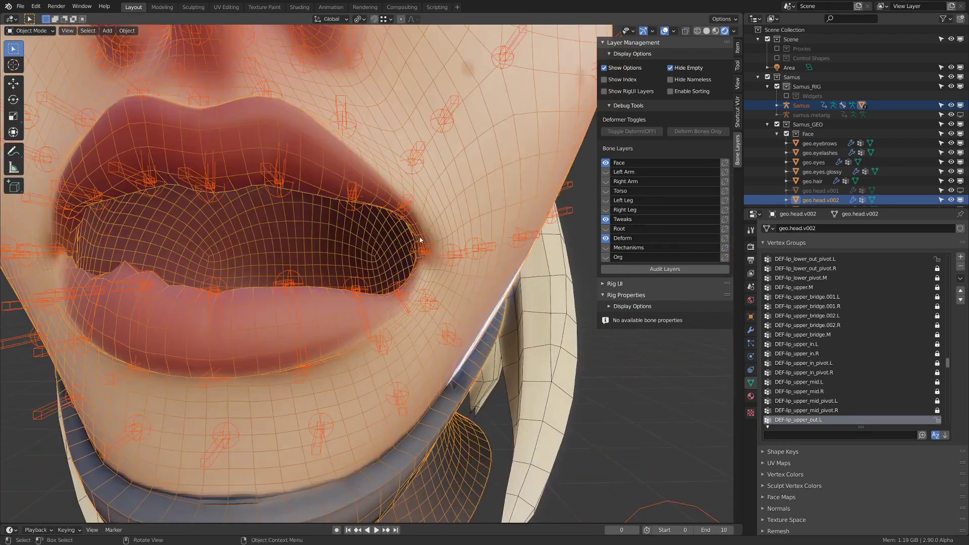
key(Tab)
key(ctrl+Tab)
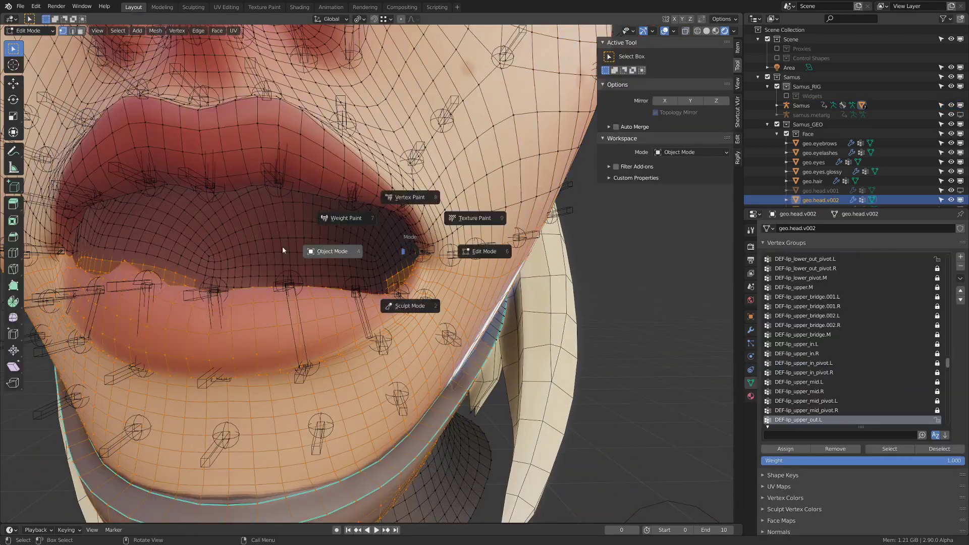
click(283, 250)
- Select the Samus rig and put it in Pose Mode with its Deform bone layer hidden
click(413, 251)
scroll(414, 251, down, 5)
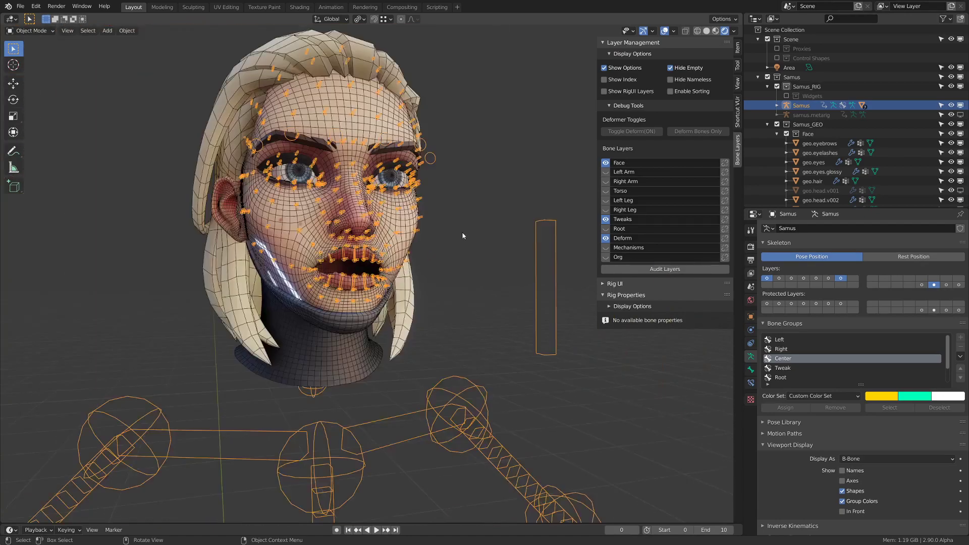
scroll(463, 235, up, 6)
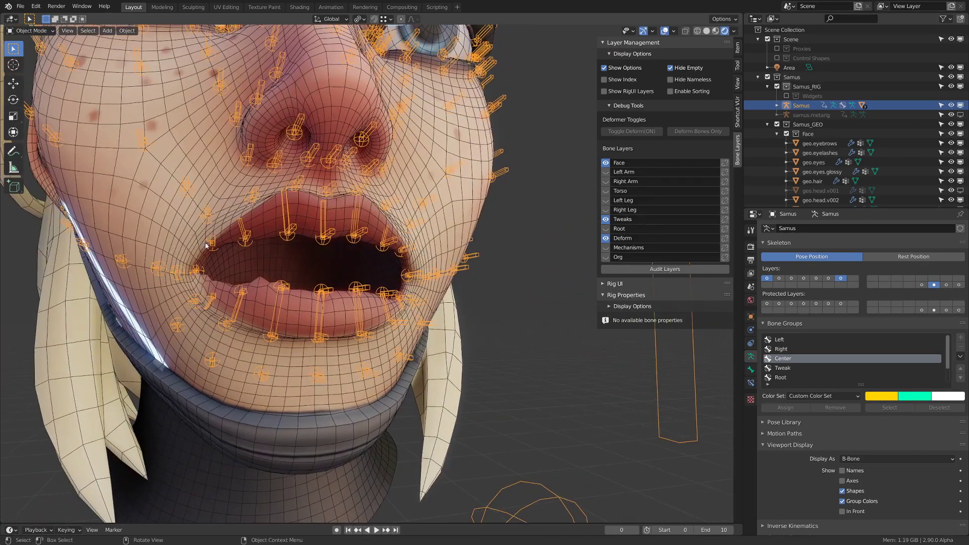
scroll(423, 265, up, 4)
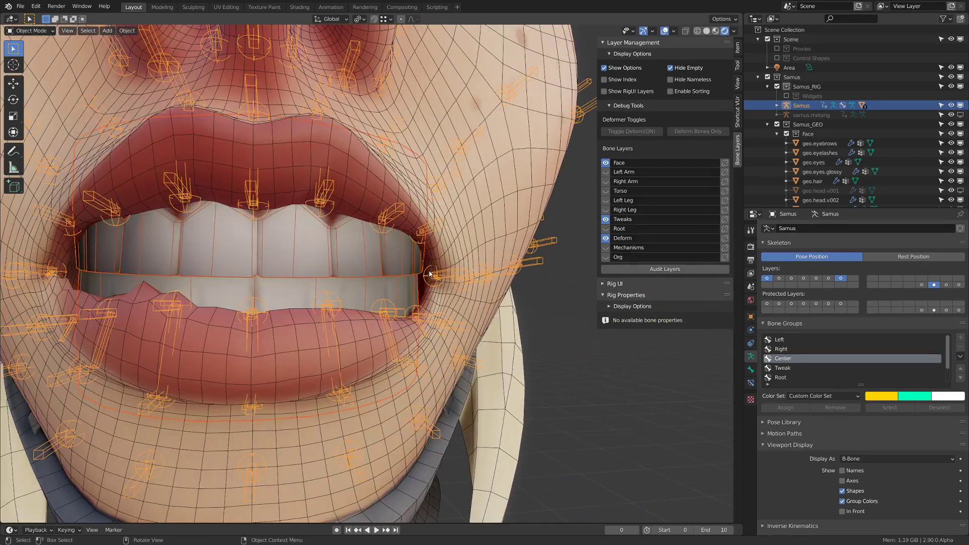
scroll(430, 274, down, 4)
middle_drag(445, 258, 426, 255)
key(ctrl+Tab)
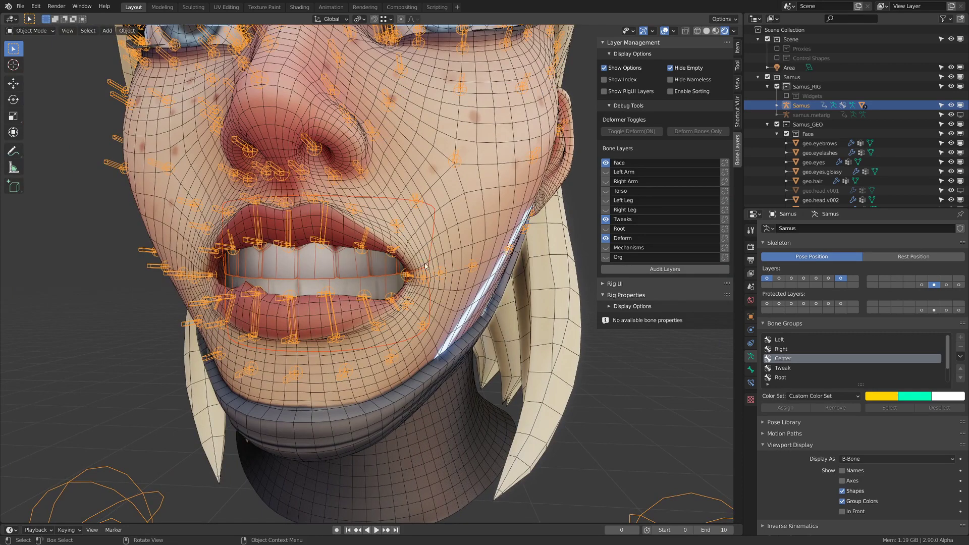
click(405, 274)
key(ctrl+Tab)
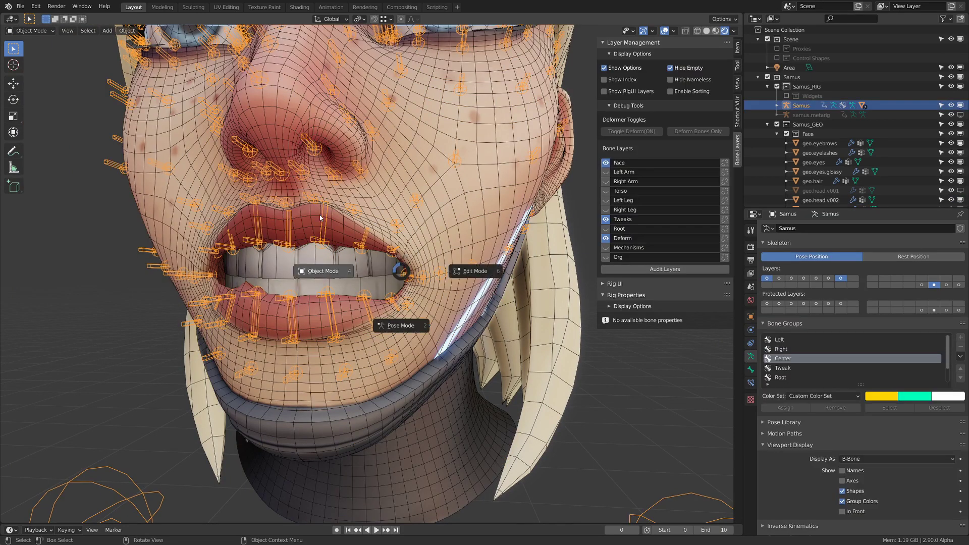
click(478, 283)
click(605, 237)
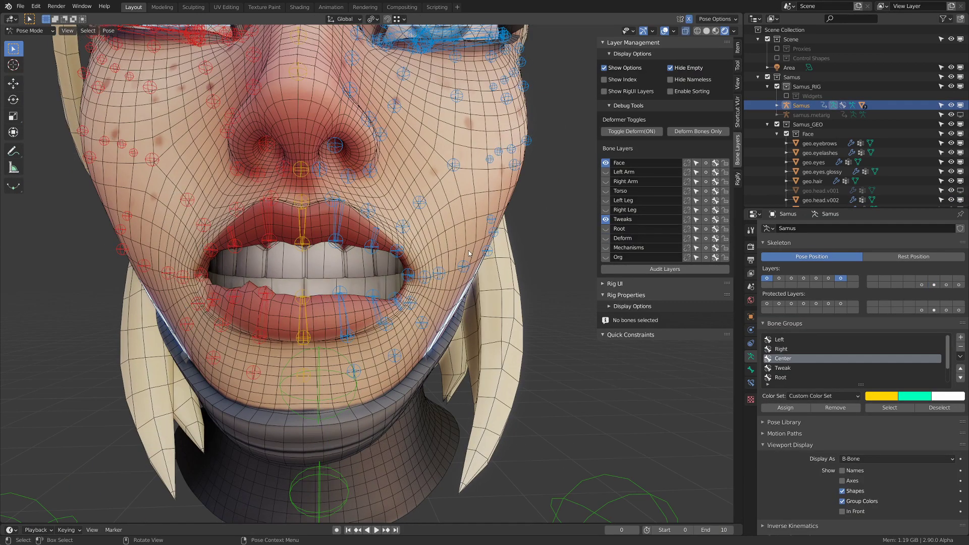
- Move the left outer upper-lip tweak control down toward the mouth corner, about -0.46 cm in X, -0.20 cm in Y and -0.92 cm in Z
scroll(420, 245, up, 4)
middle_drag(420, 234, 404, 234)
key(g)
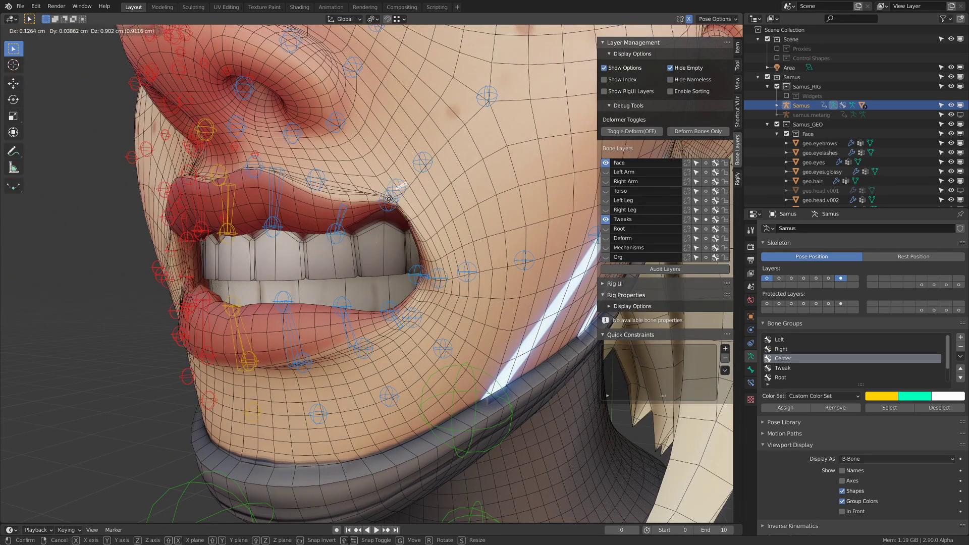
click(379, 273)
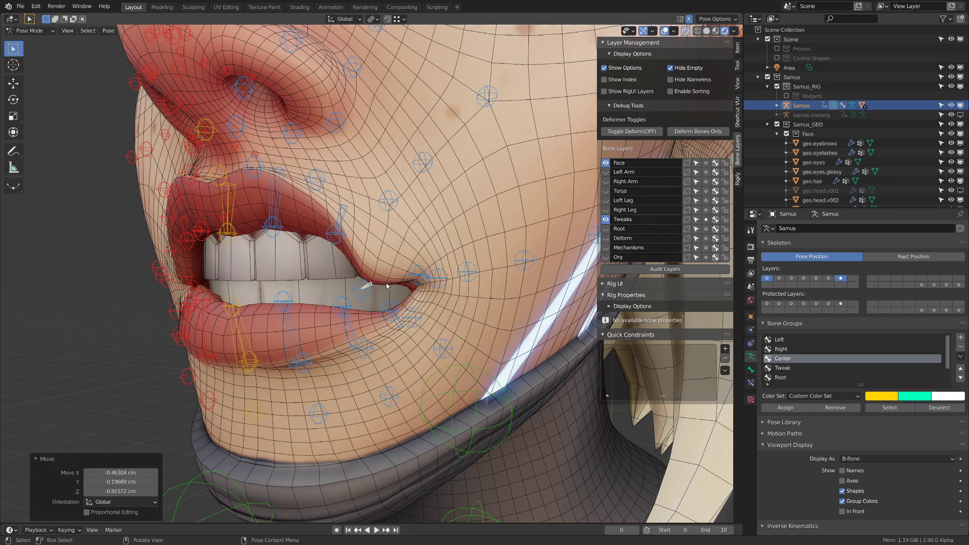
- Try further positions of the left outer upper-lip tweak control to test the mouth corner's deformation, undoing the trial move
scroll(399, 286, up, 5)
mouse_move(399, 286)
middle_down()
mouse_move(411, 291)
mouse_move(387, 268)
mouse_move(395, 281)
middle_up()
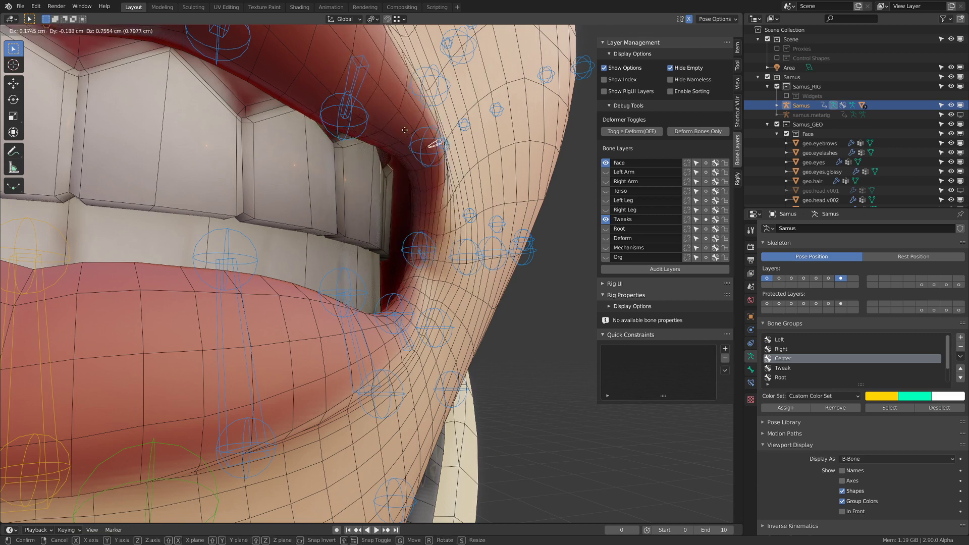
click(398, 271)
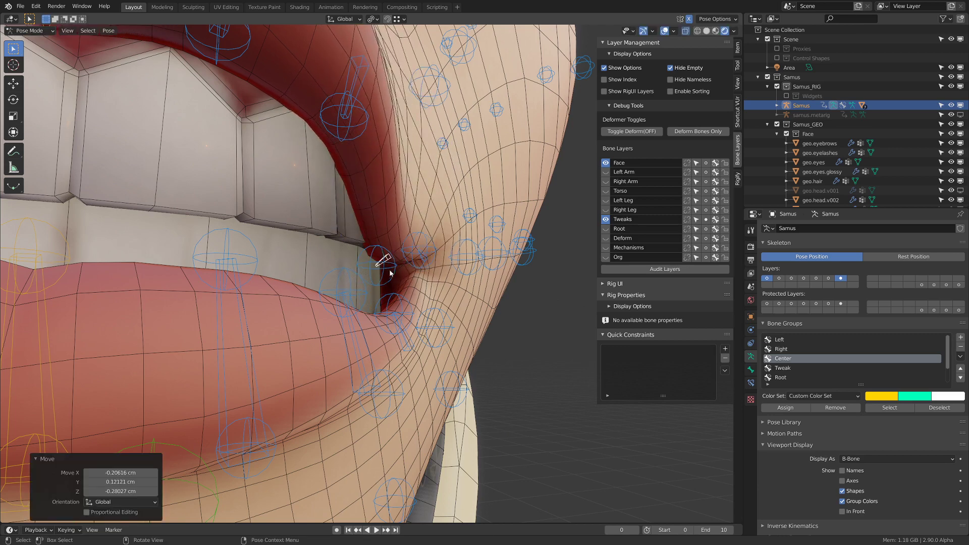
middle_drag(390, 273, 430, 284)
key(ctrl+z)
key(g)
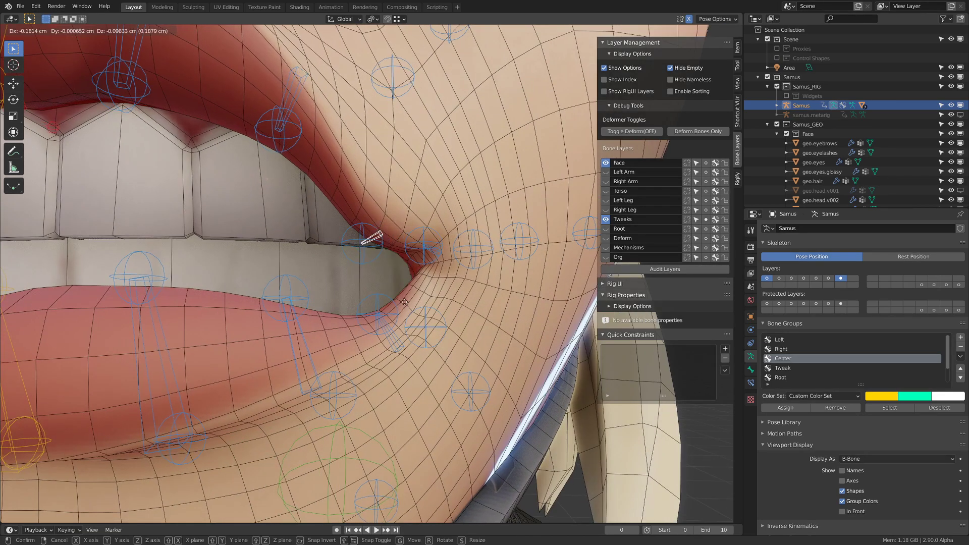
click(407, 317)
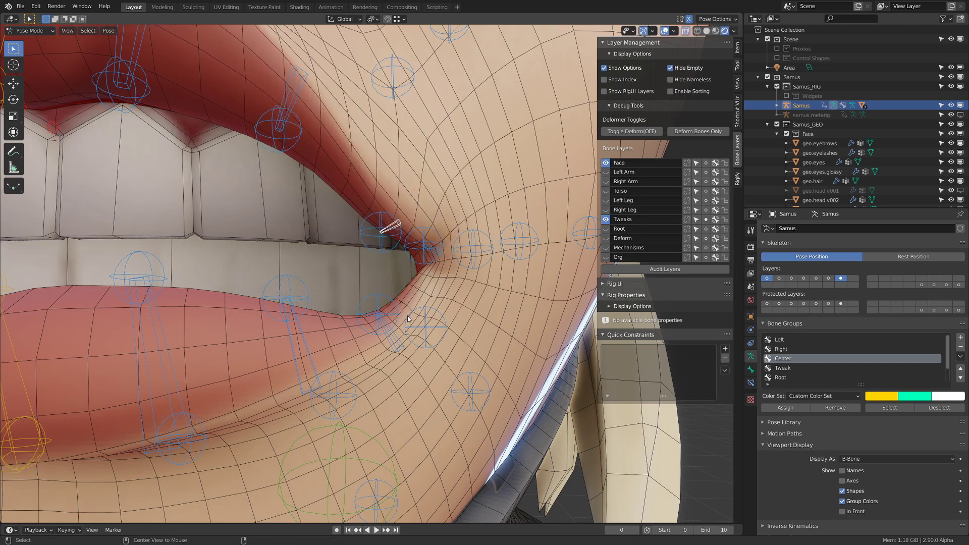
- Move the left outer lower-lip tweak control up toward the upper lip, about 0.6 cm in Z, to test the mouth corner's deformation
click(400, 346)
key(g)
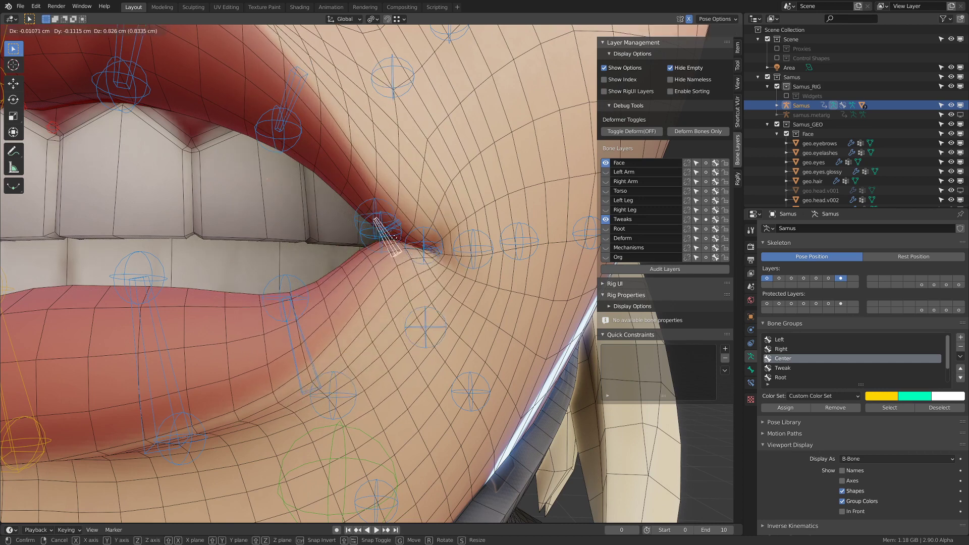
scroll(392, 422, down, 3)
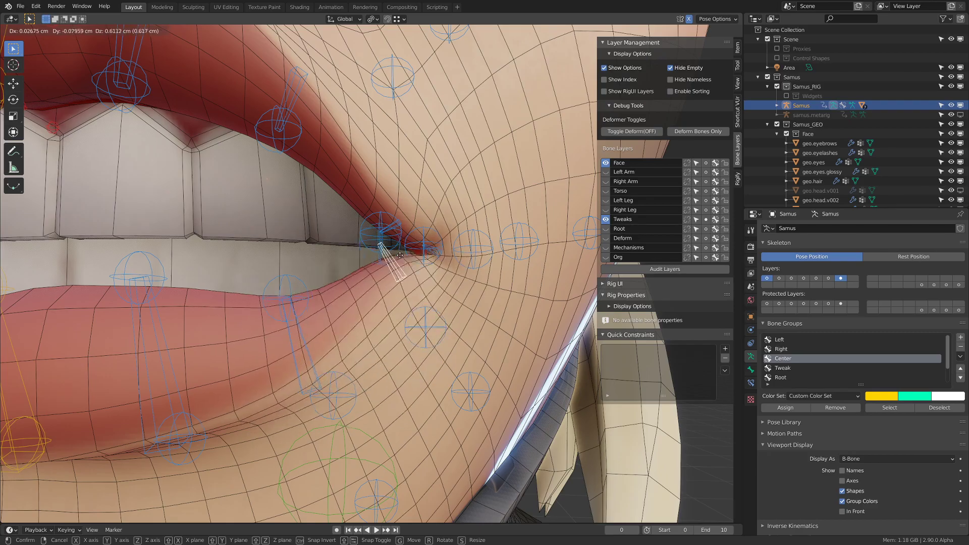
click(401, 260)
- Raise the left outer lower-lip tweak control again, about -0.13 cm in X, -0.07 cm in Y and 0.51 cm in Z
scroll(401, 259, down, 4)
middle_drag(401, 260, 333, 277)
scroll(382, 238, up, 4)
scroll(357, 253, down, 4)
click(396, 312)
key(g)
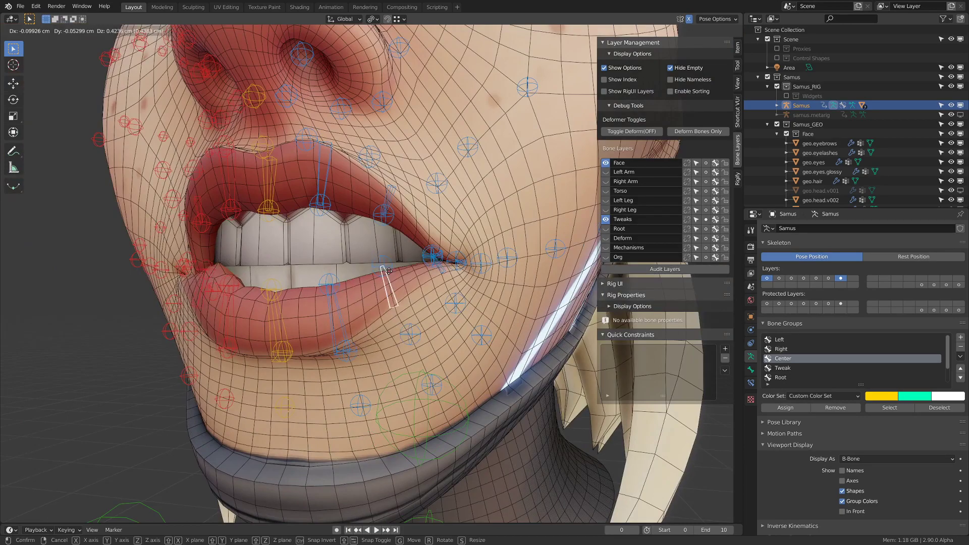
click(387, 280)
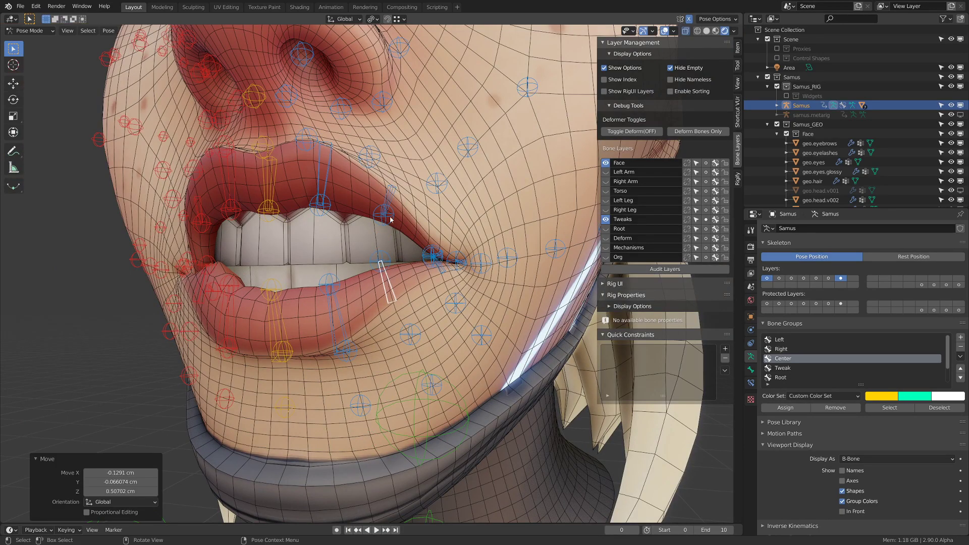
- Move the left outer upper-lip tweak control down to meet the lower lip and inspect the closing mouth corner
click(390, 212)
key(g)
click(388, 236)
scroll(387, 237, down, 7)
mouse_move(387, 238)
middle_down()
mouse_move(427, 236)
mouse_move(311, 268)
mouse_move(359, 272)
mouse_move(296, 200)
mouse_move(396, 238)
middle_up()
scroll(377, 245, up, 1)
scroll(376, 245, up, 4)
scroll(359, 273, up, 3)
shift+click(411, 259)
scroll(314, 205, down, 5)
scroll(400, 239, up, 5)
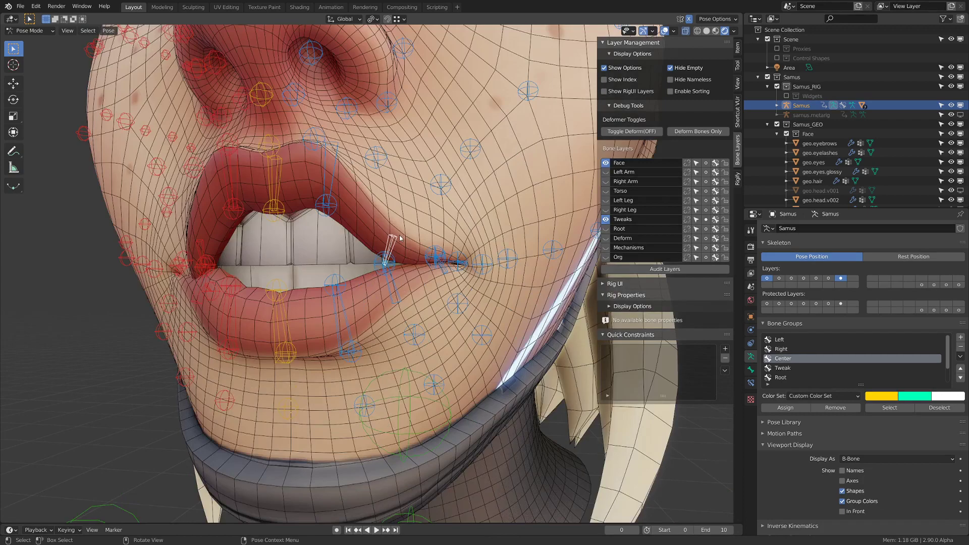
- Clear the location of the left outer upper-lip tweak control and all controls around the mouth, jaw and nose, and view the face from the front
click(395, 241)
key(alt+g)
scroll(370, 230, down, 3)
drag(485, 162, 225, 356)
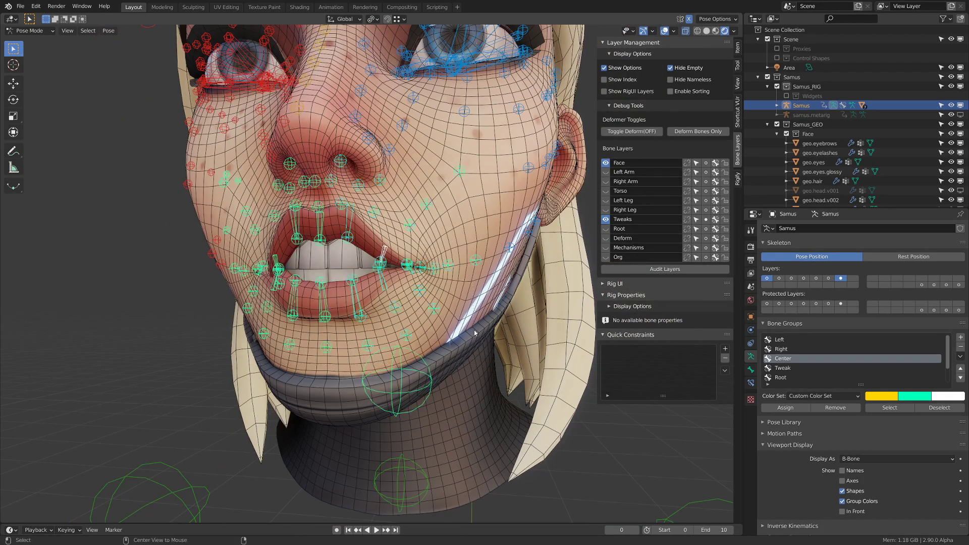
key(alt+g)
key(KP_1)
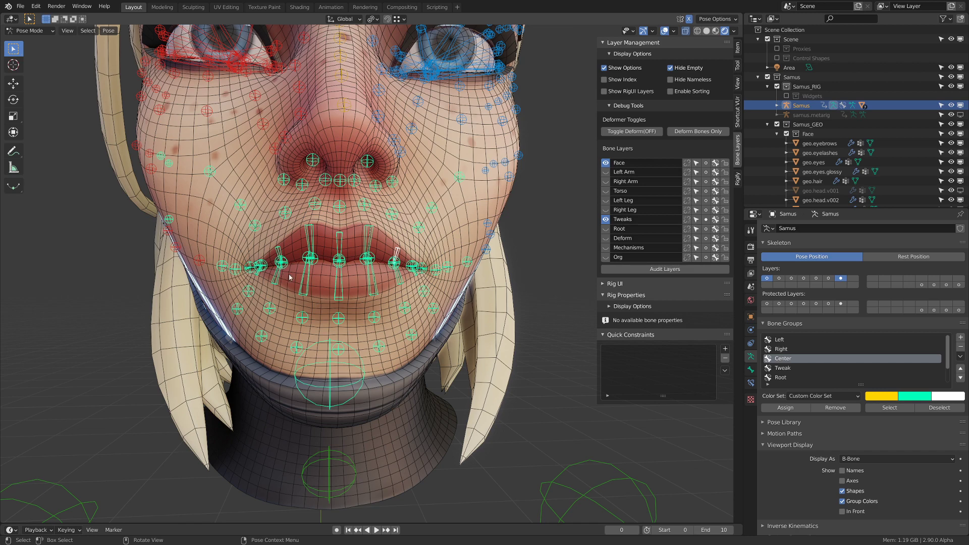
- Examine the closed lips and left mouth corner up close, then the whole face, from several angles
scroll(264, 256, down, 7)
middle_drag(385, 252, 421, 275)
scroll(429, 253, up, 6)
scroll(421, 275, up, 3)
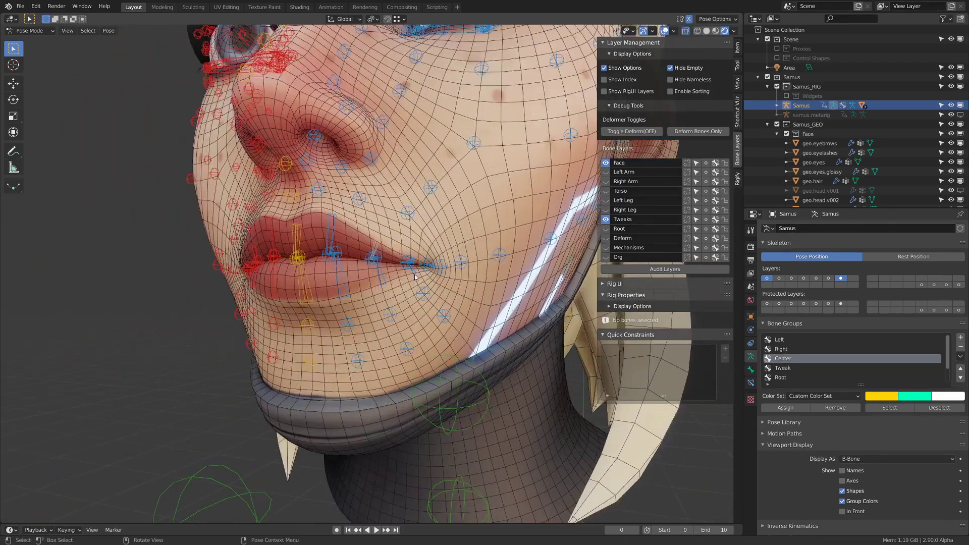
click(417, 276)
scroll(426, 275, up, 5)
scroll(418, 276, down, 6)
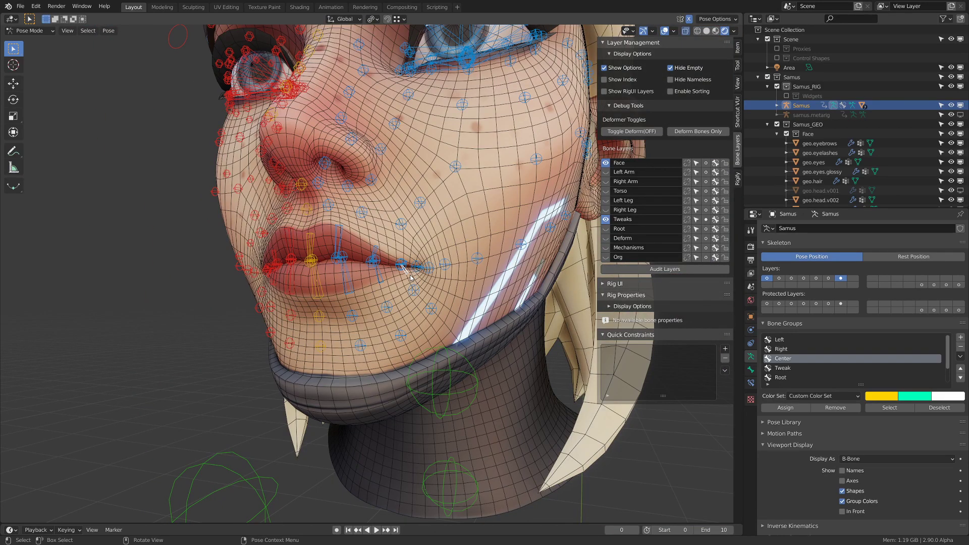
scroll(411, 277, down, 5)
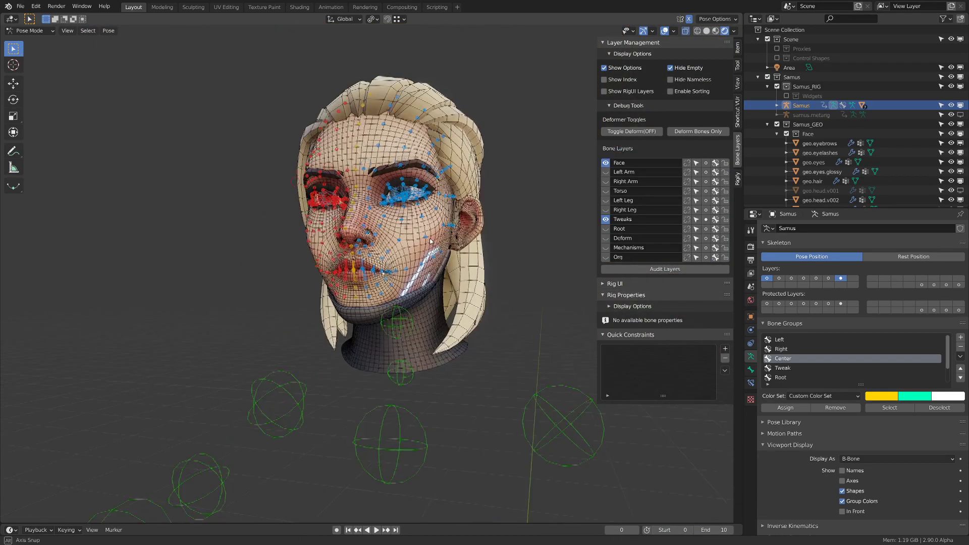
alt+middle_drag(412, 276, 206, 299)
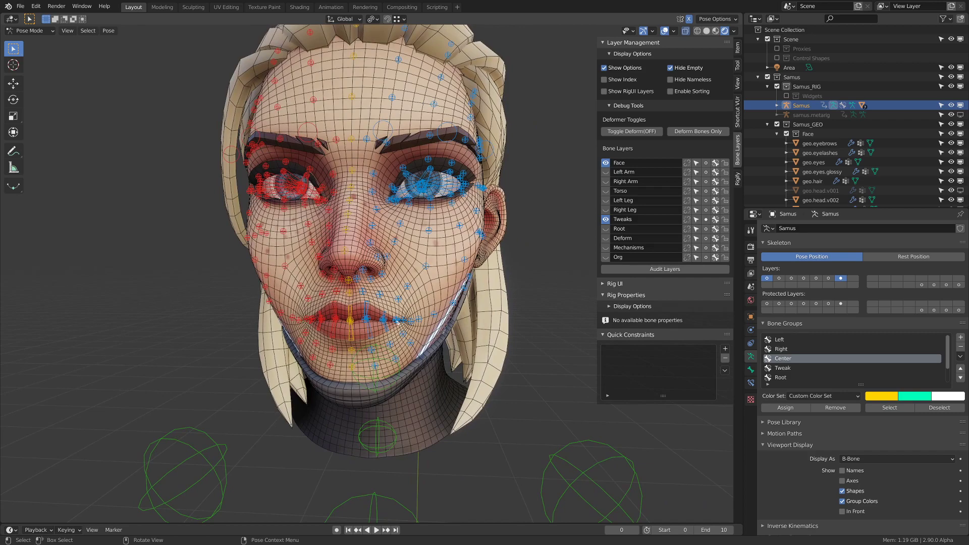